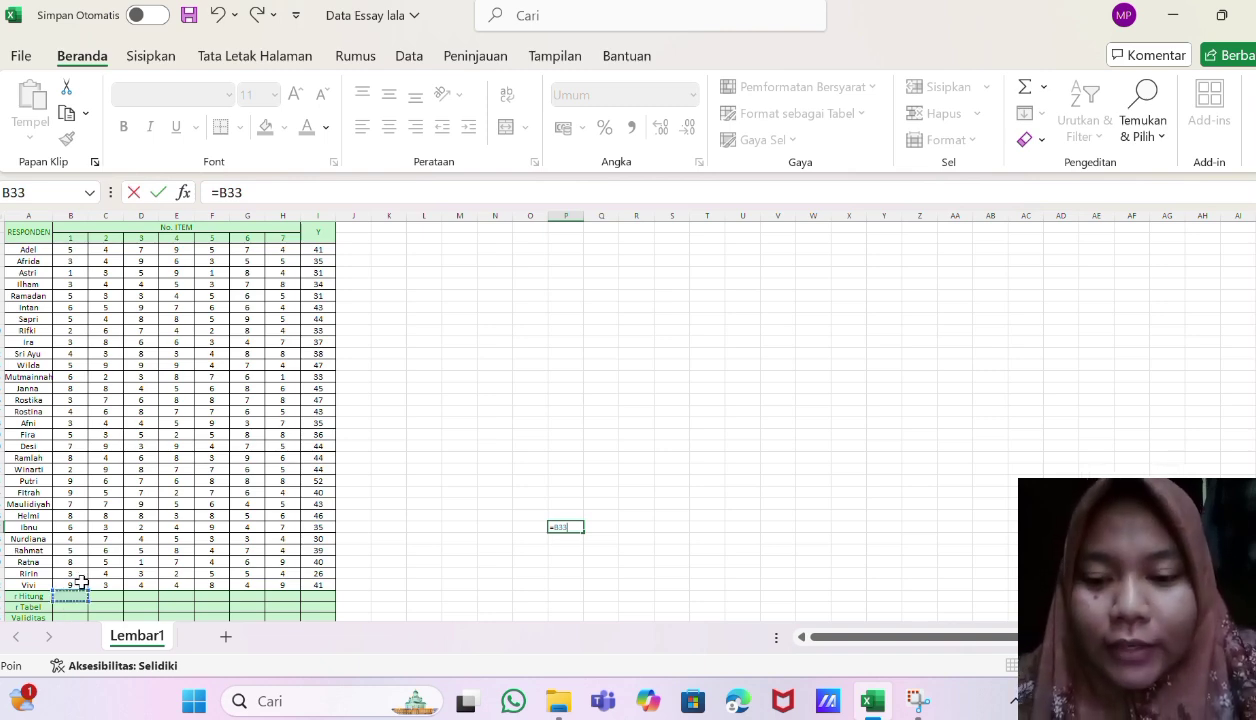
Clear the stray =B33 formula from cell P27.
{"action": "left_click", "coordinate": [278, 186]}
{"action": "key", "text": "BackSpace"}
{"action": "key", "text": "BackSpace"}
{"action": "key", "text": "BackSpace"}
{"action": "key", "text": "BackSpace"}
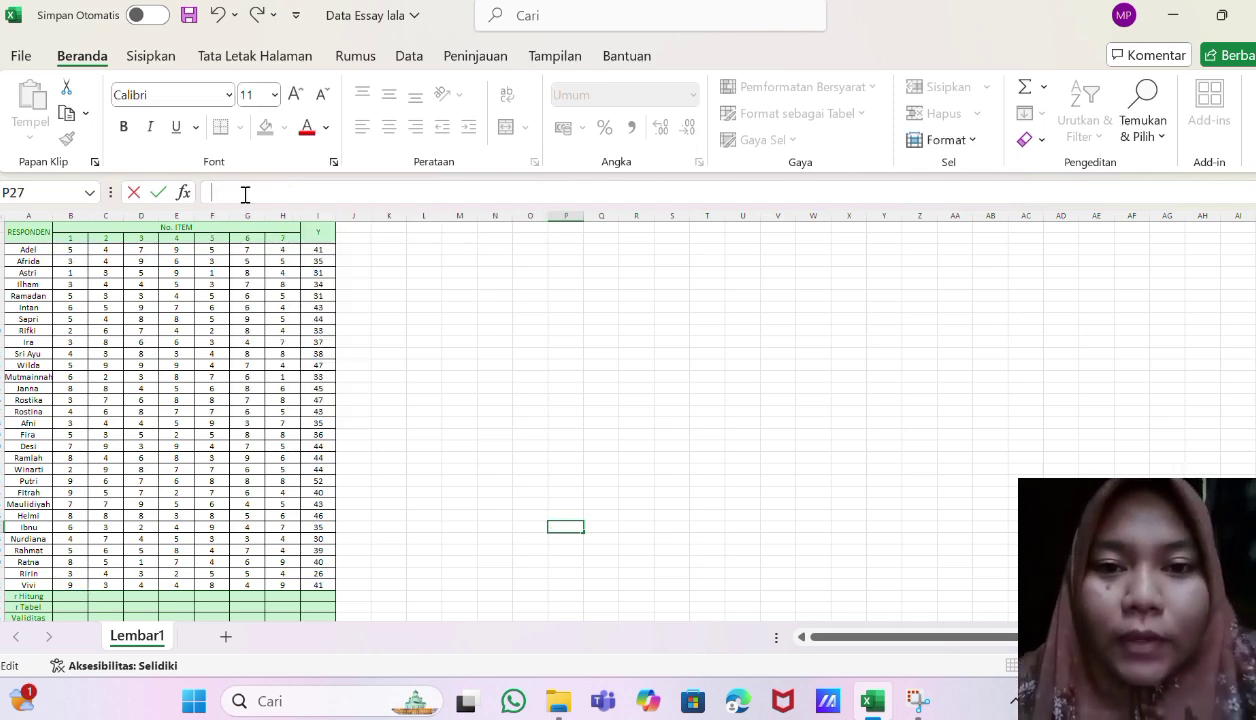
Calculate r Hitung for item 1 in B33 with PEARSON, correlating B3:B32 with the Y totals in I3:I32.
{"action": "left_click", "coordinate": [58, 597]}
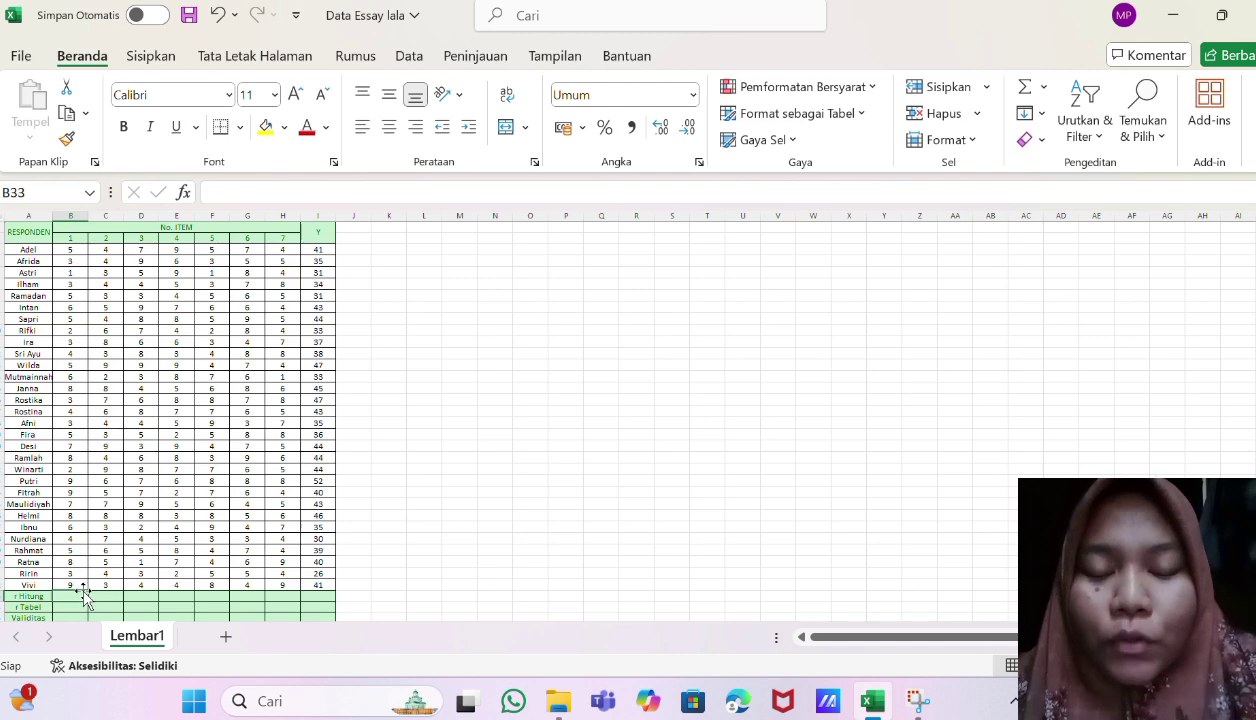
{"action": "type", "text": "=PE"}
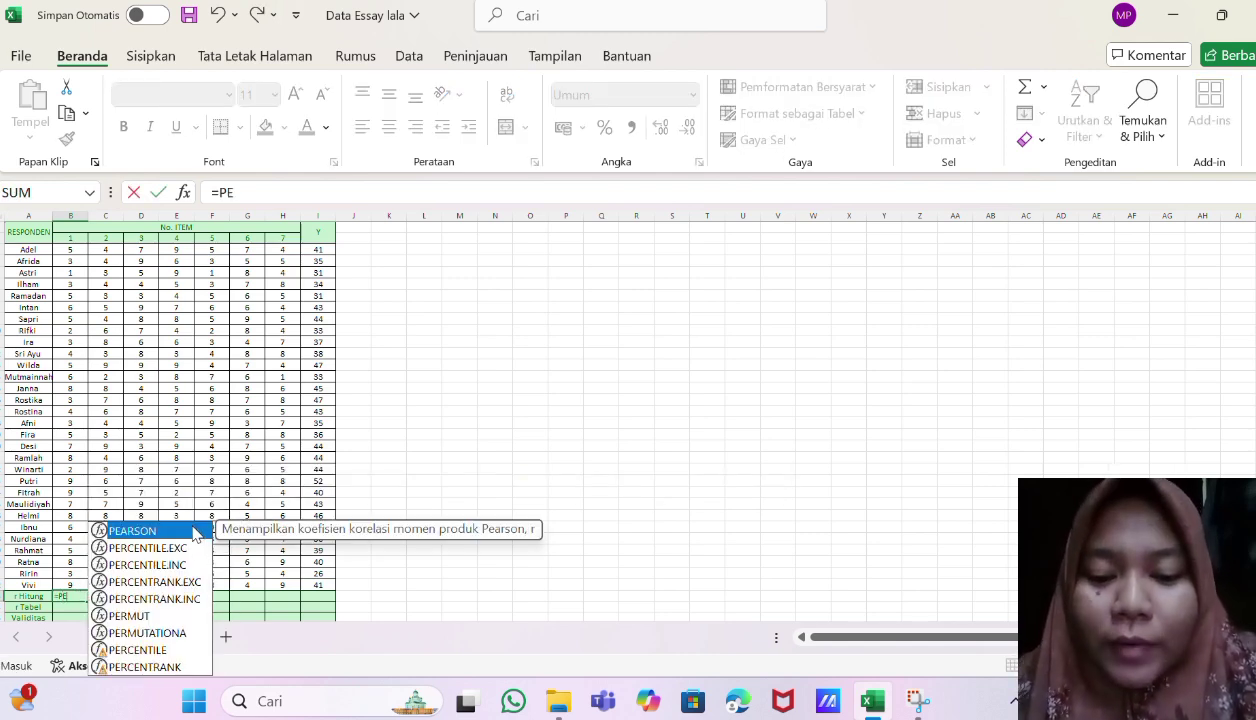
{"action": "double_click", "coordinate": [191, 528]}
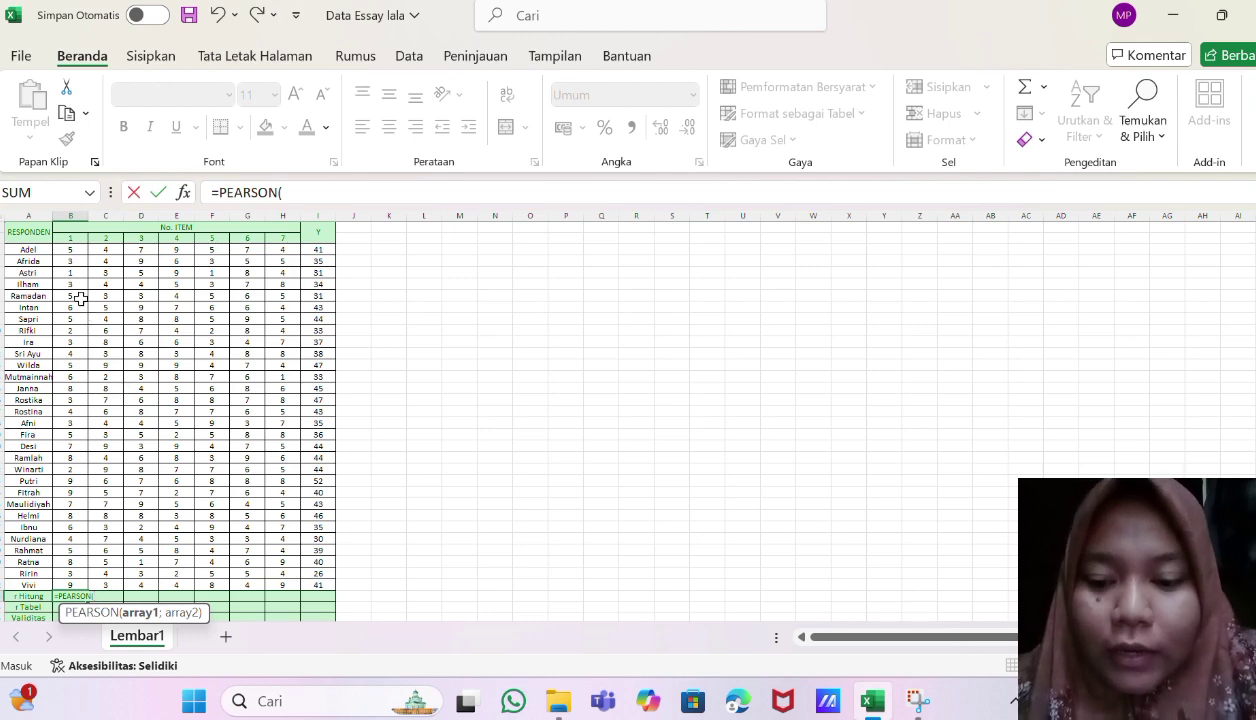
{"action": "left_click_drag", "start_coordinate": [68, 247], "coordinate": [56, 595]}
{"action": "type", "text": ";"}
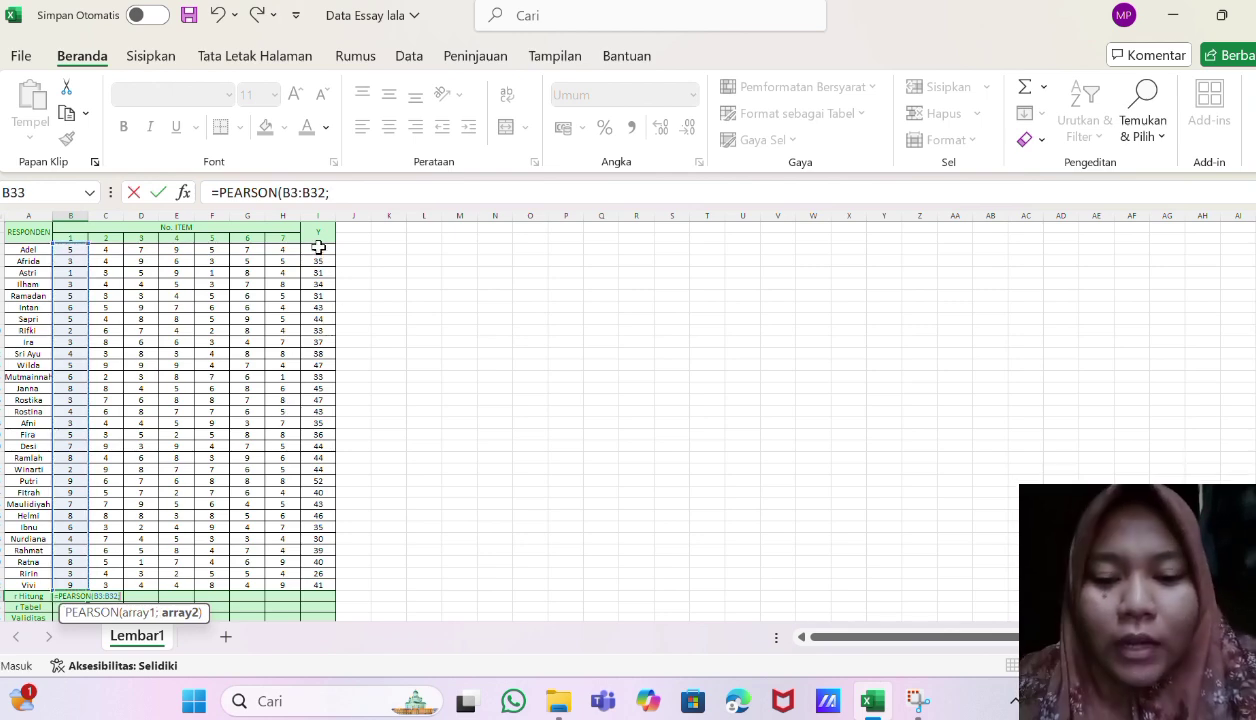
{"action": "left_click_drag", "start_coordinate": [316, 248], "coordinate": [319, 583]}
{"action": "key", "text": "Return"}
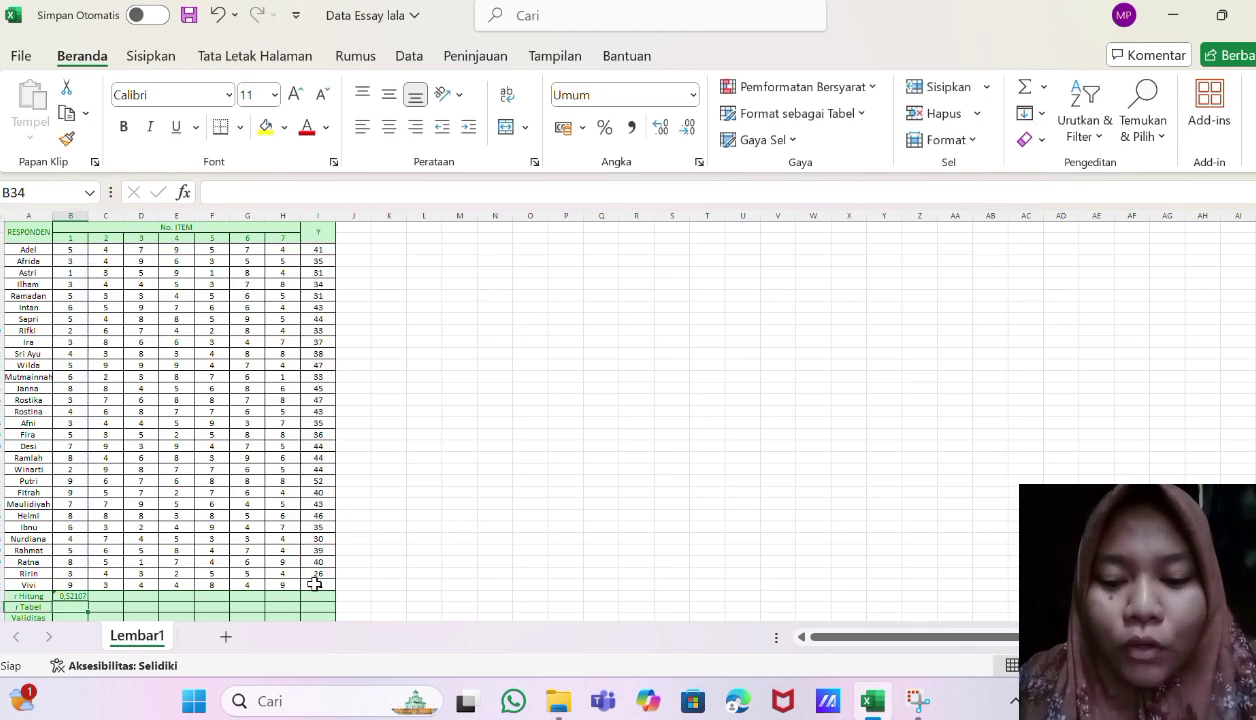
Calculate r Hitung for item 2 in C33 with =PEARSON(C3:C32;$I$3:$I$32), keeping the Y range absolute.
{"action": "left_click", "coordinate": [105, 595]}
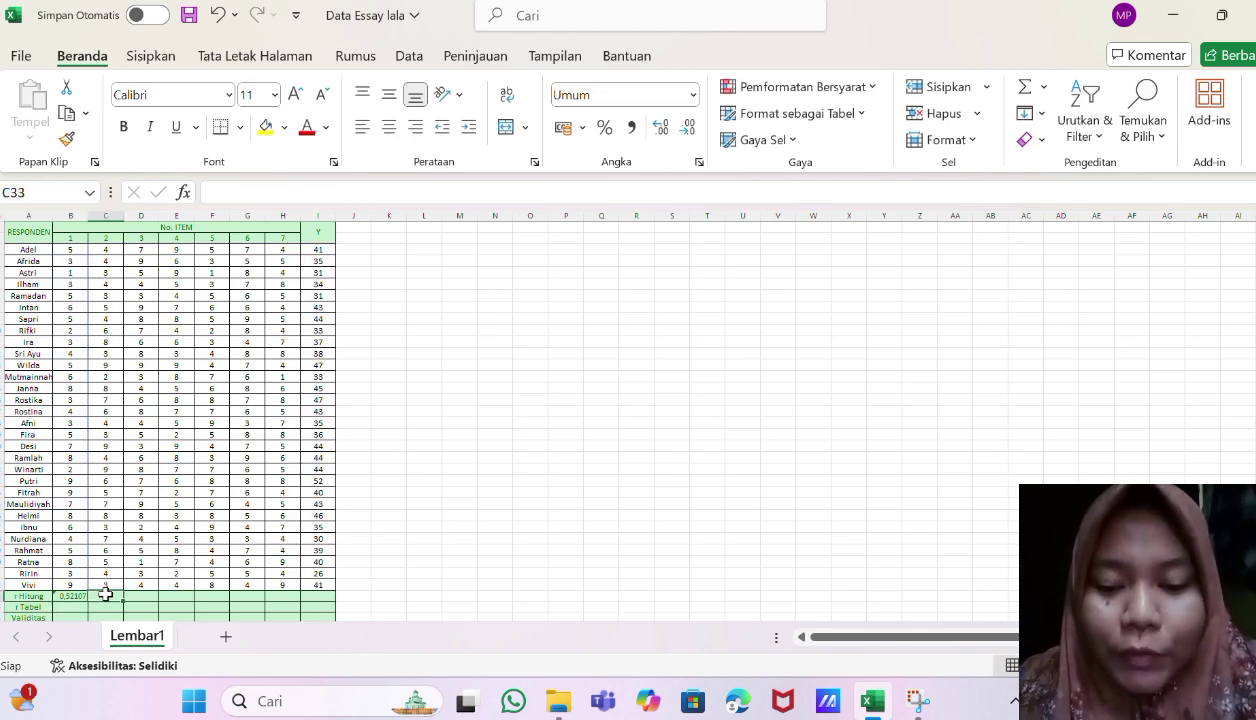
{"action": "type", "text": "="}
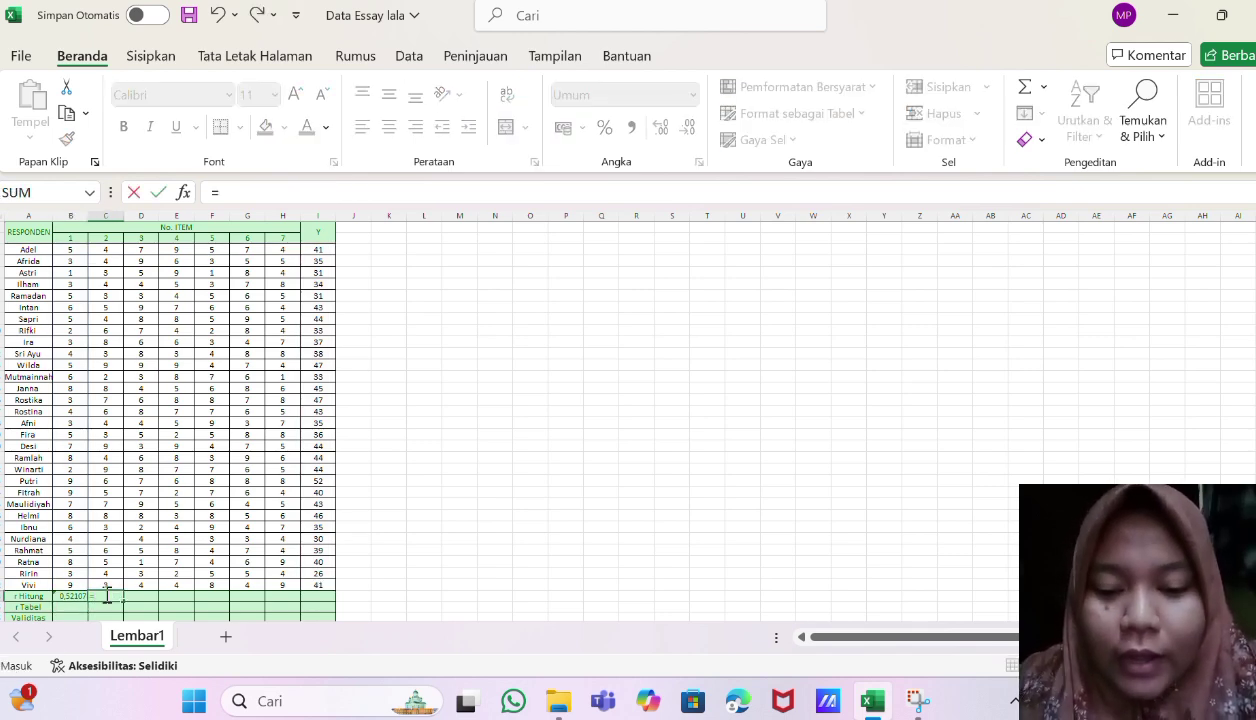
{"action": "type", "text": "PEA"}
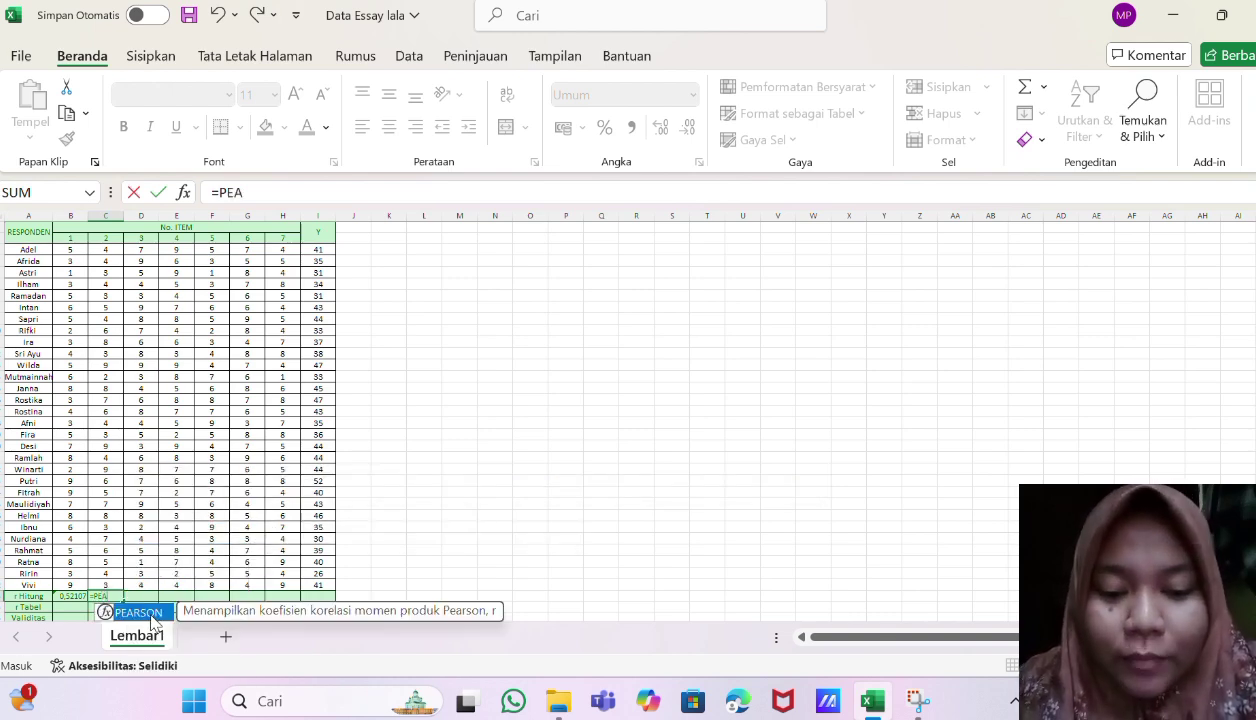
{"action": "double_click", "coordinate": [138, 613]}
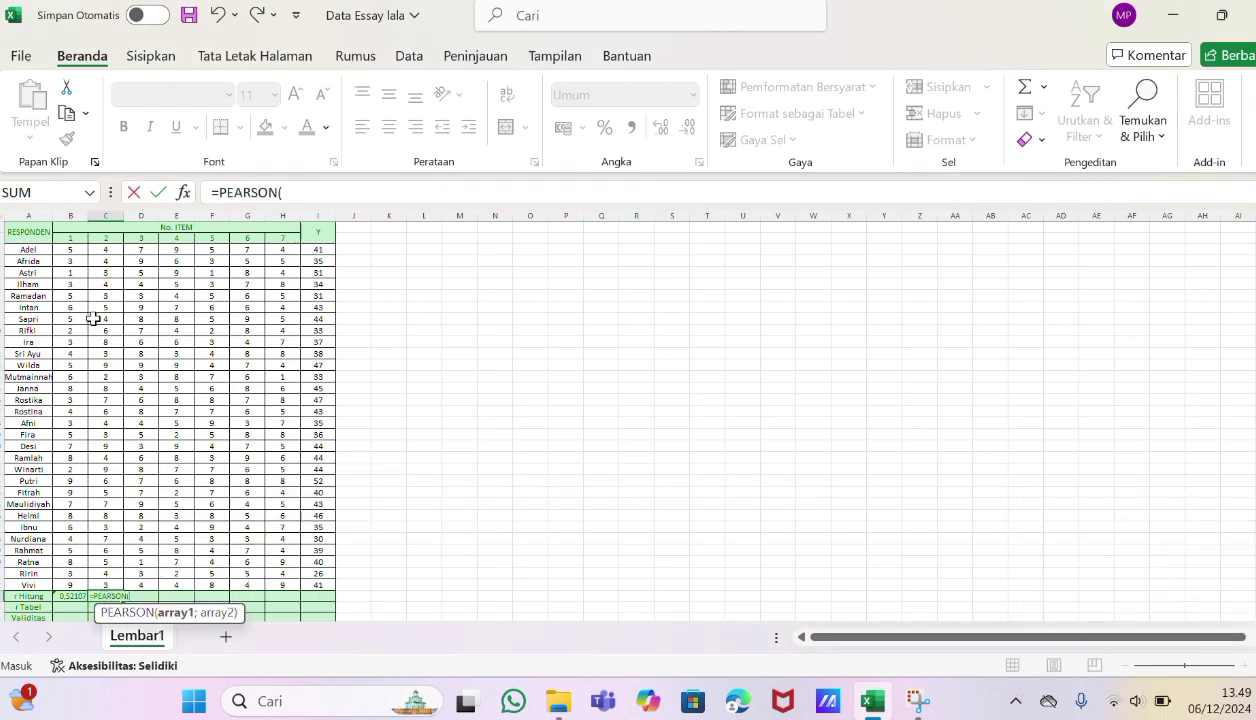
{"action": "left_click_drag", "start_coordinate": [105, 250], "coordinate": [100, 590]}
{"action": "type", "text": ";"}
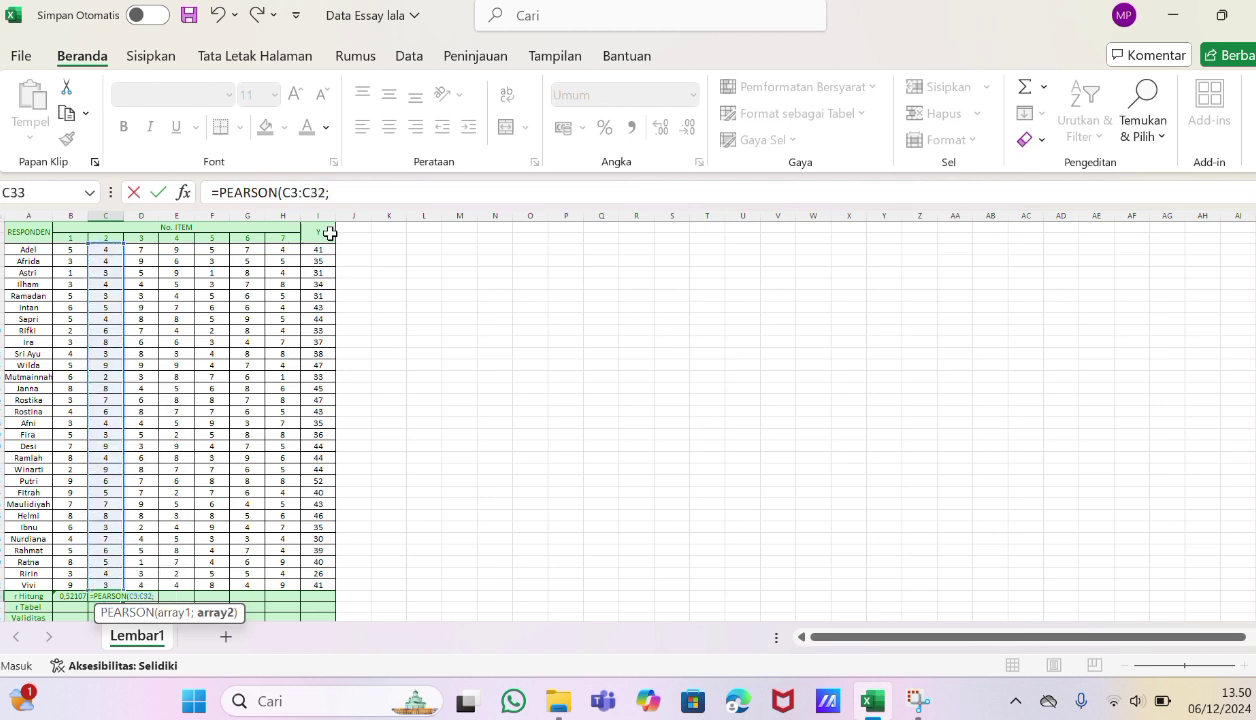
{"action": "left_click_drag", "start_coordinate": [318, 249], "coordinate": [322, 583]}
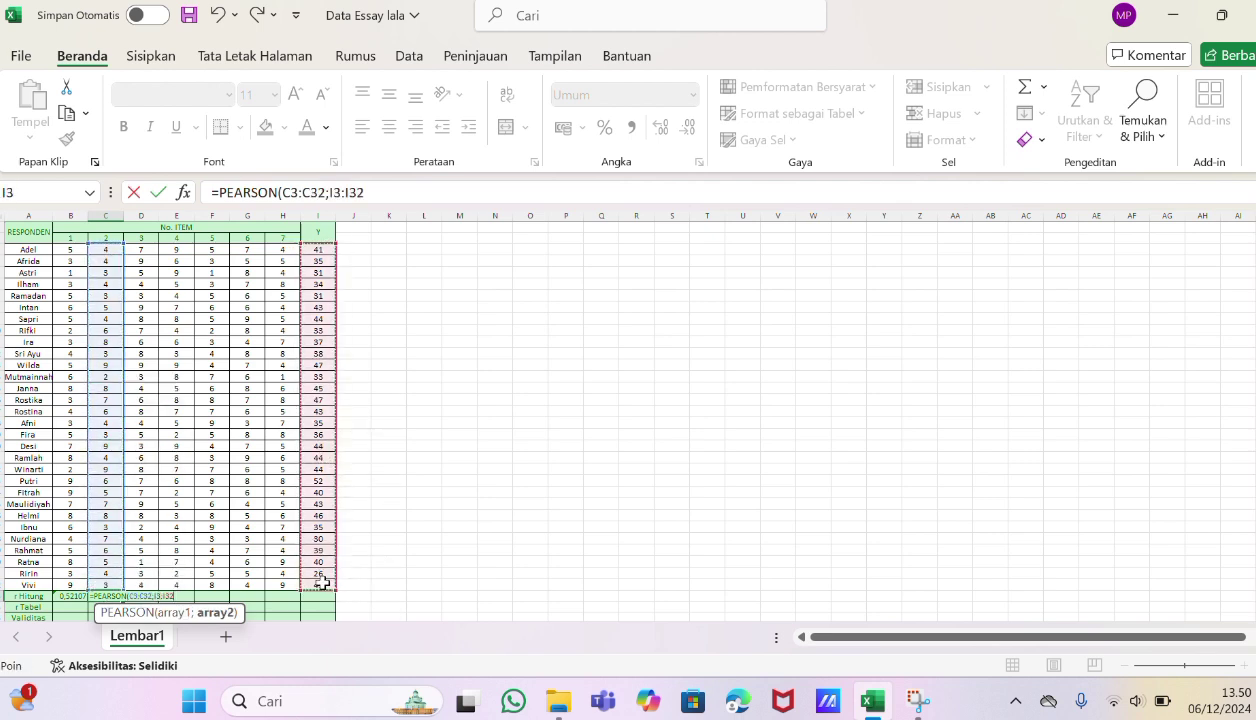
{"action": "type", "text": ")"}
{"action": "key", "text": "Return"}
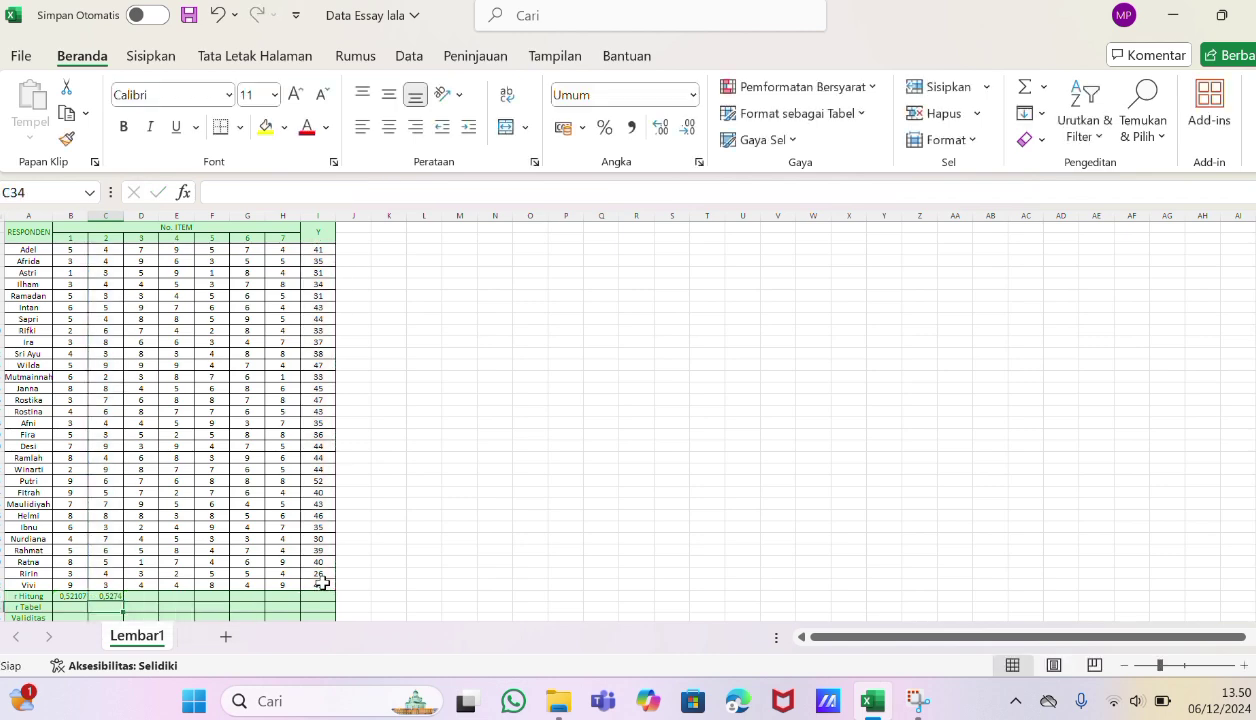
Fill the PEARSON formula from C33 across to H33 for the remaining items.
{"action": "left_click", "coordinate": [112, 596]}
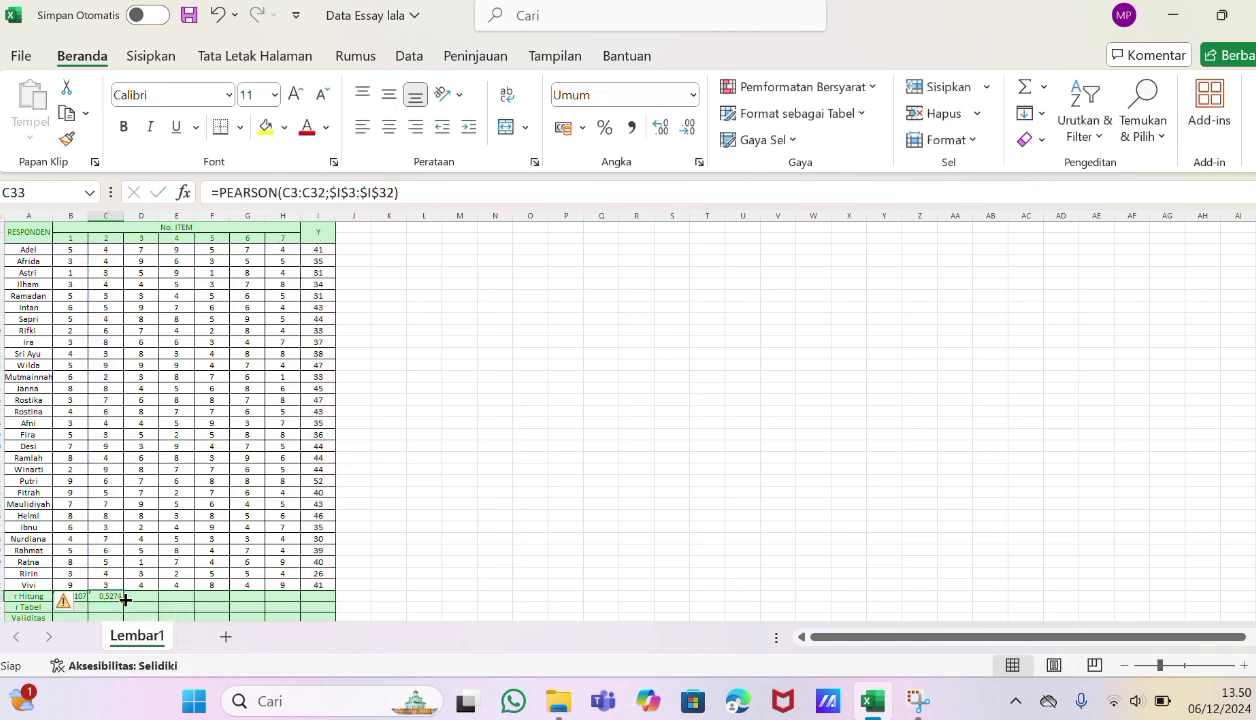
{"action": "left_click_drag", "start_coordinate": [123, 599], "coordinate": [296, 595]}
{"action": "left_click", "coordinate": [435, 570]}
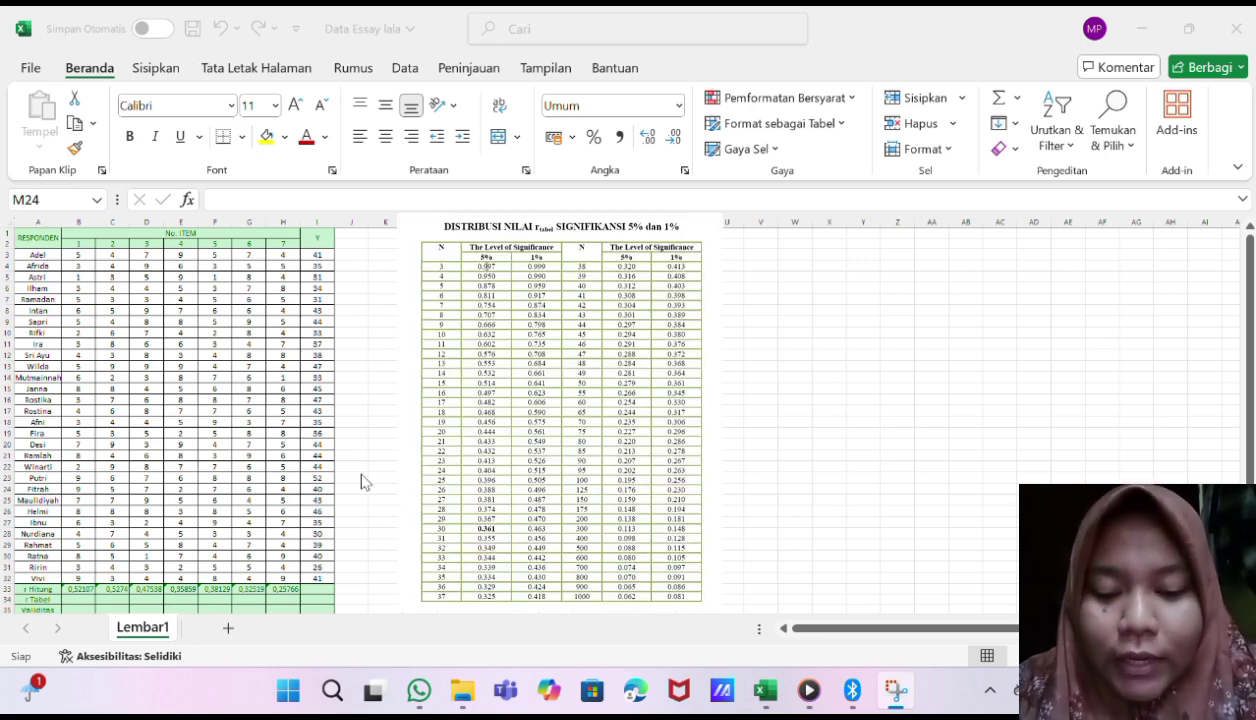
Enter the r Tabel value 0,361 in B34 and fill it across to H34.
{"action": "left_click", "coordinate": [76, 594]}
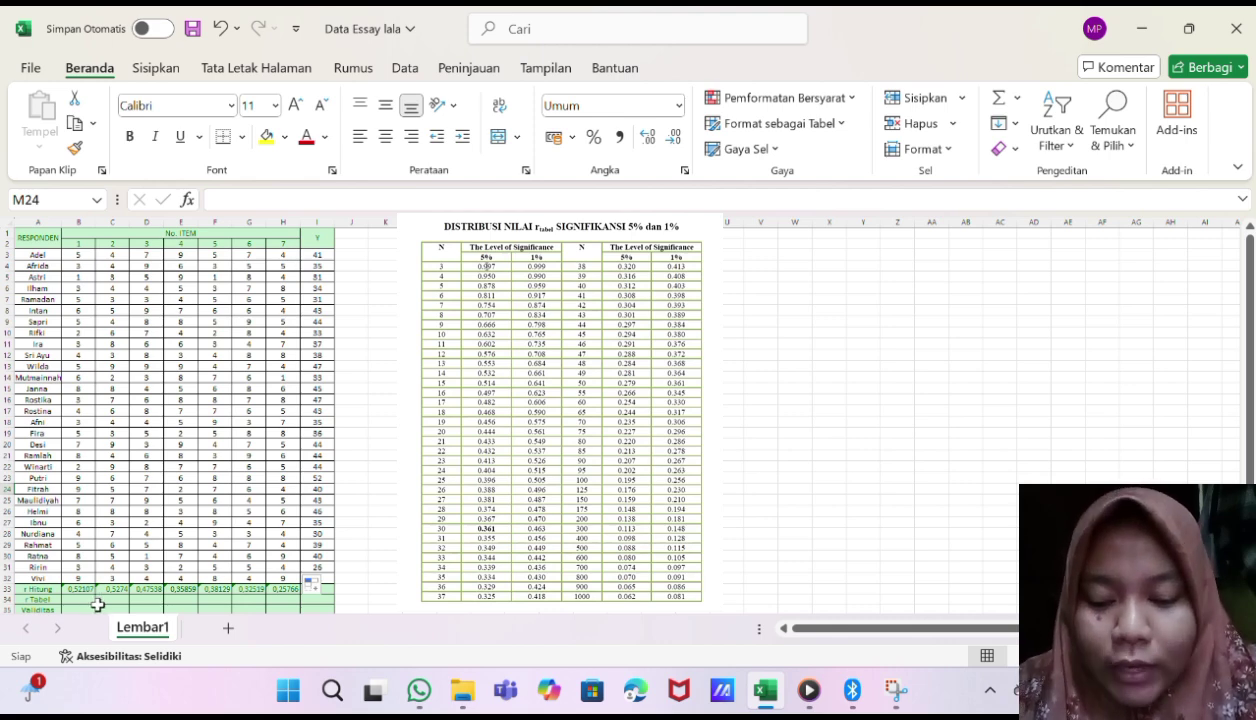
{"action": "left_click", "coordinate": [90, 600]}
{"action": "type", "text": "="}
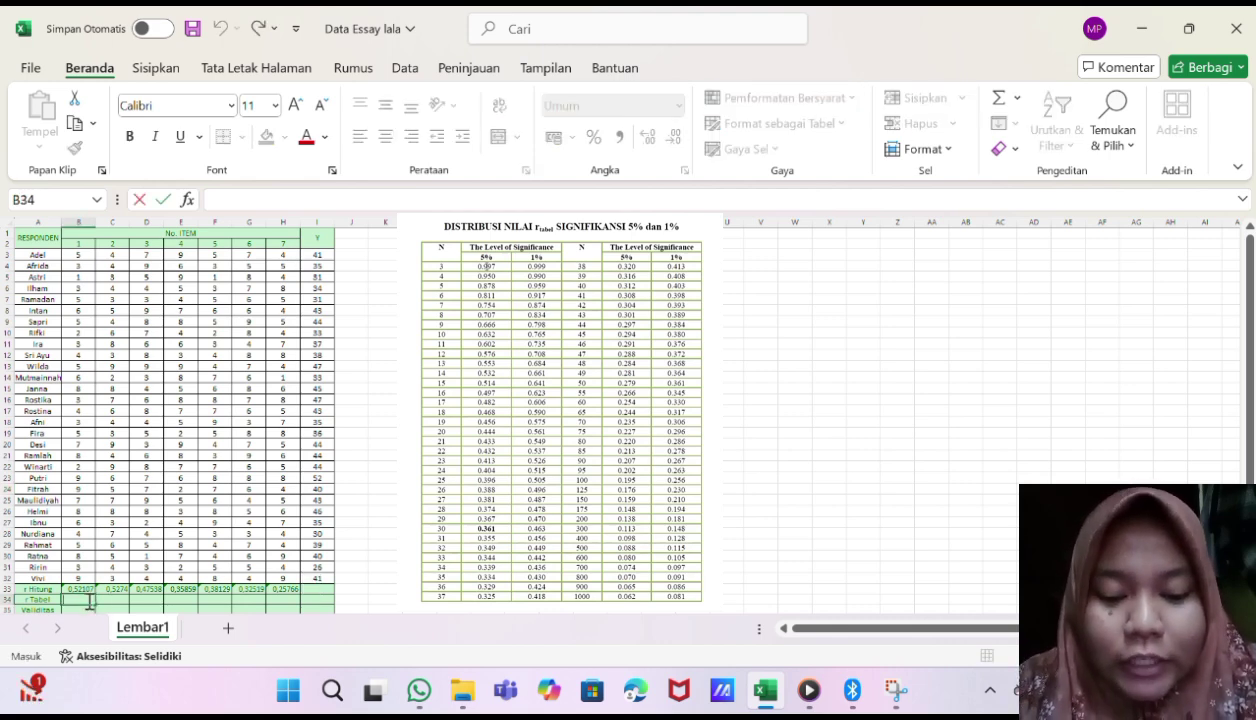
{"action": "type", "text": "0"}
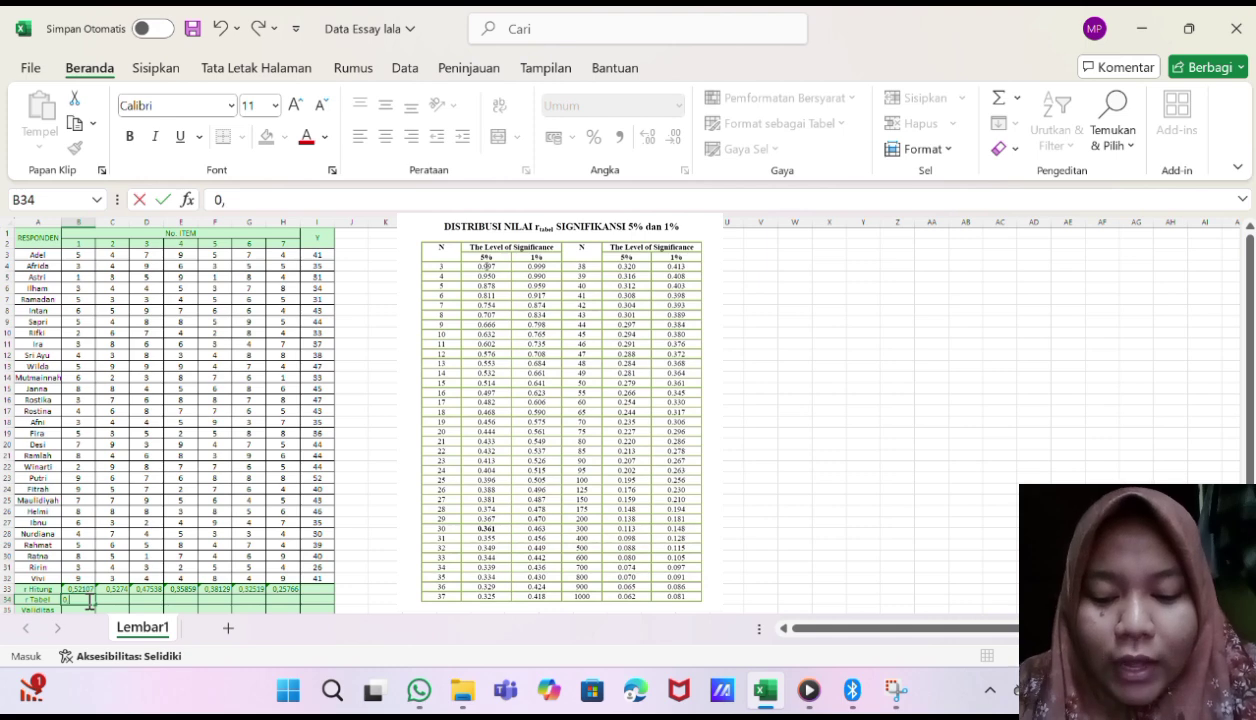
{"action": "type", "text": ",38"}
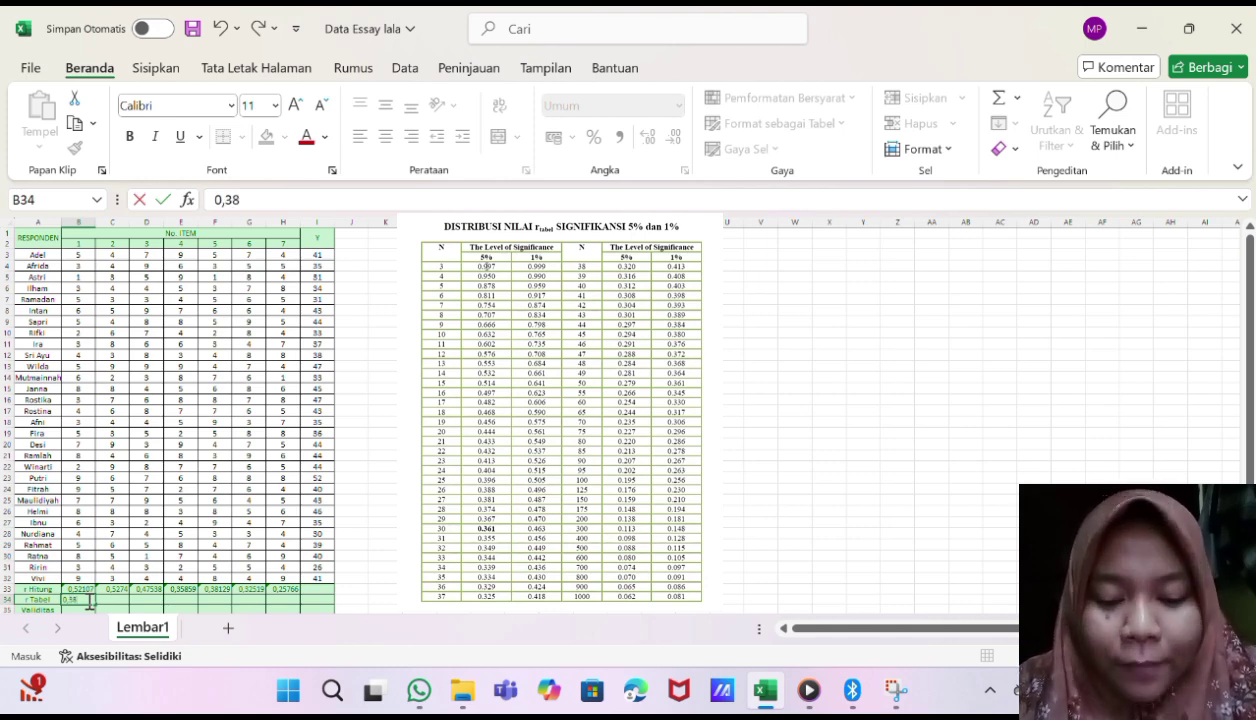
{"action": "key", "text": "BackSpace"}
{"action": "type", "text": "61"}
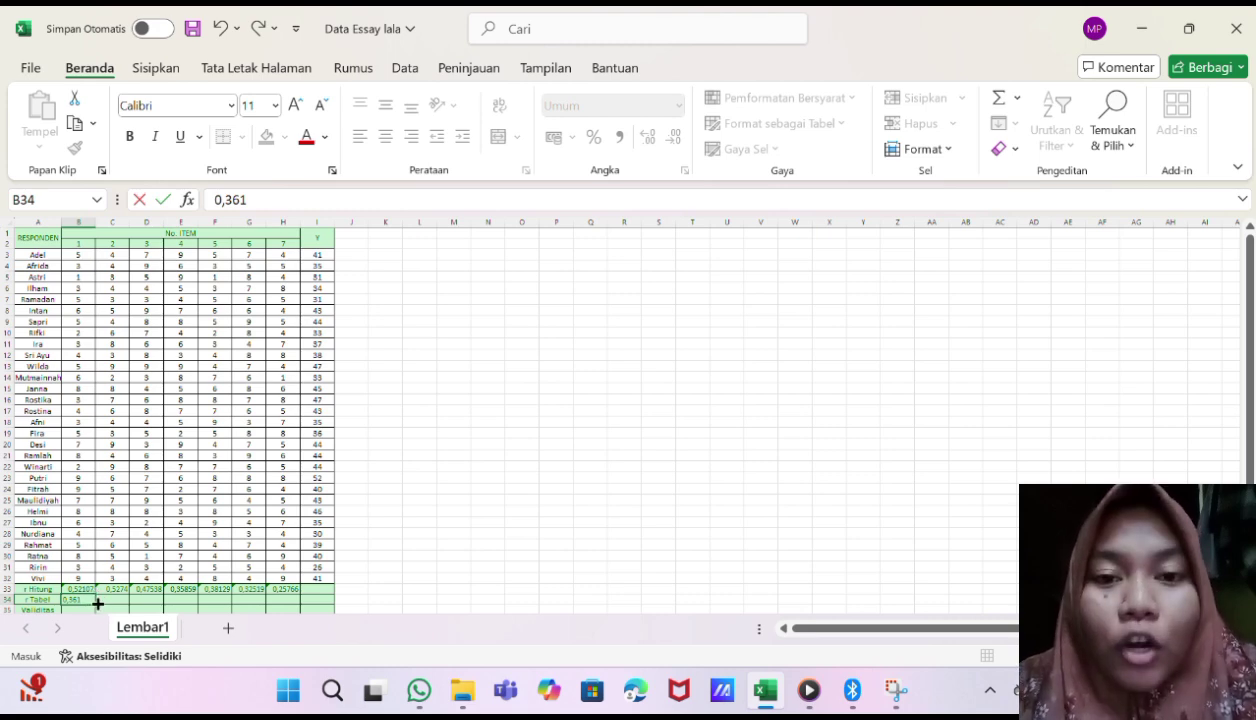
{"action": "left_click_drag", "start_coordinate": [96, 601], "coordinate": [292, 606]}
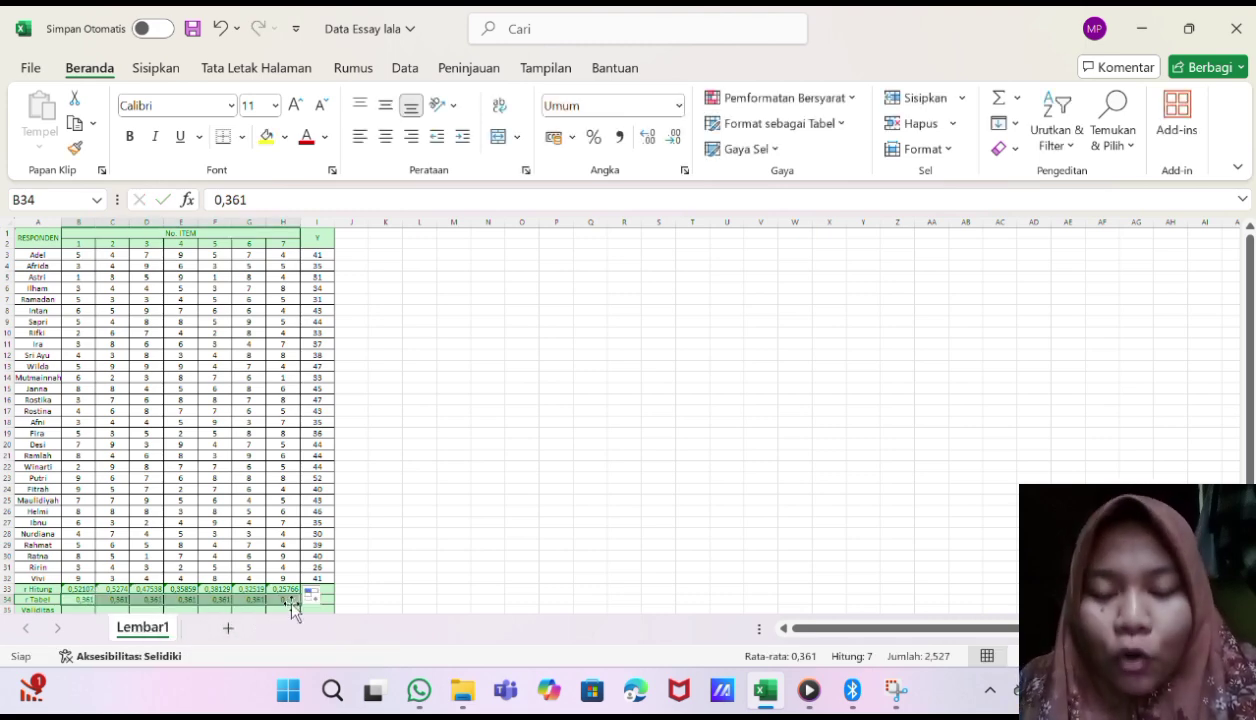
{"action": "left_click", "coordinate": [455, 577]}
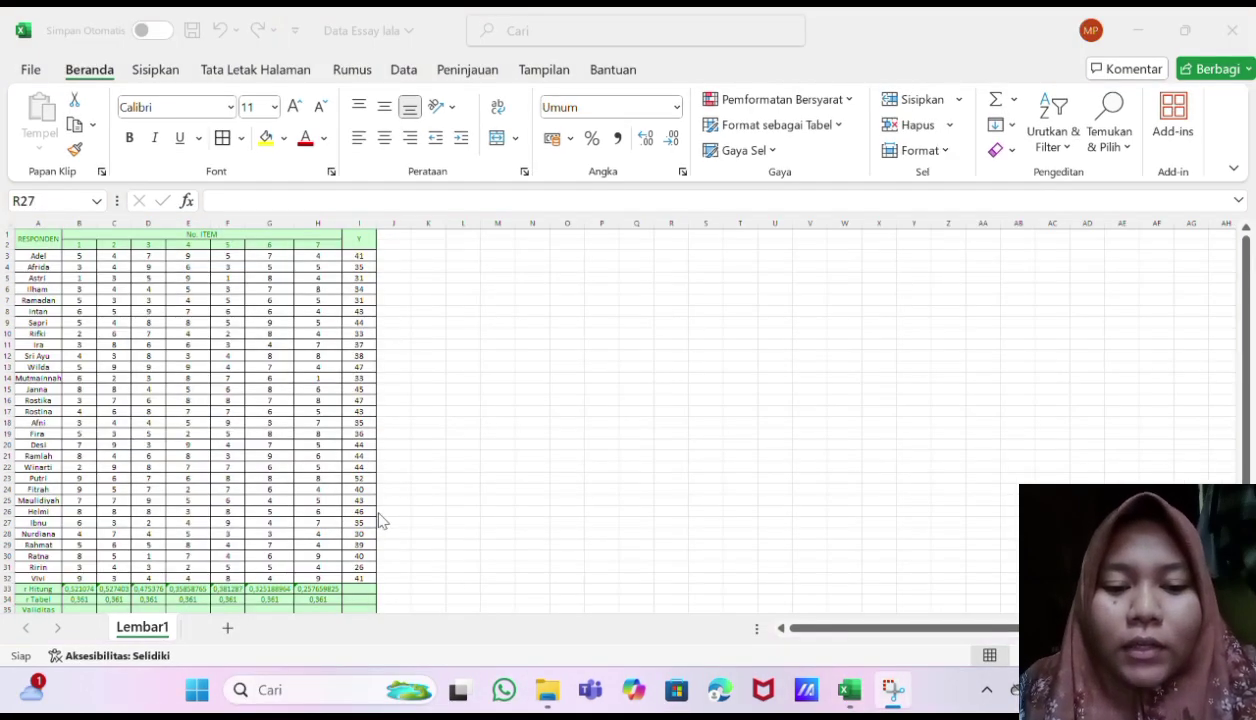
Start an IF formula in Validitas cell B35 using the function arguments dialog, with B33>B34 as the logical test.
{"action": "scroll", "coordinate": [375, 518], "scroll_direction": "down", "scroll_amount": 1}
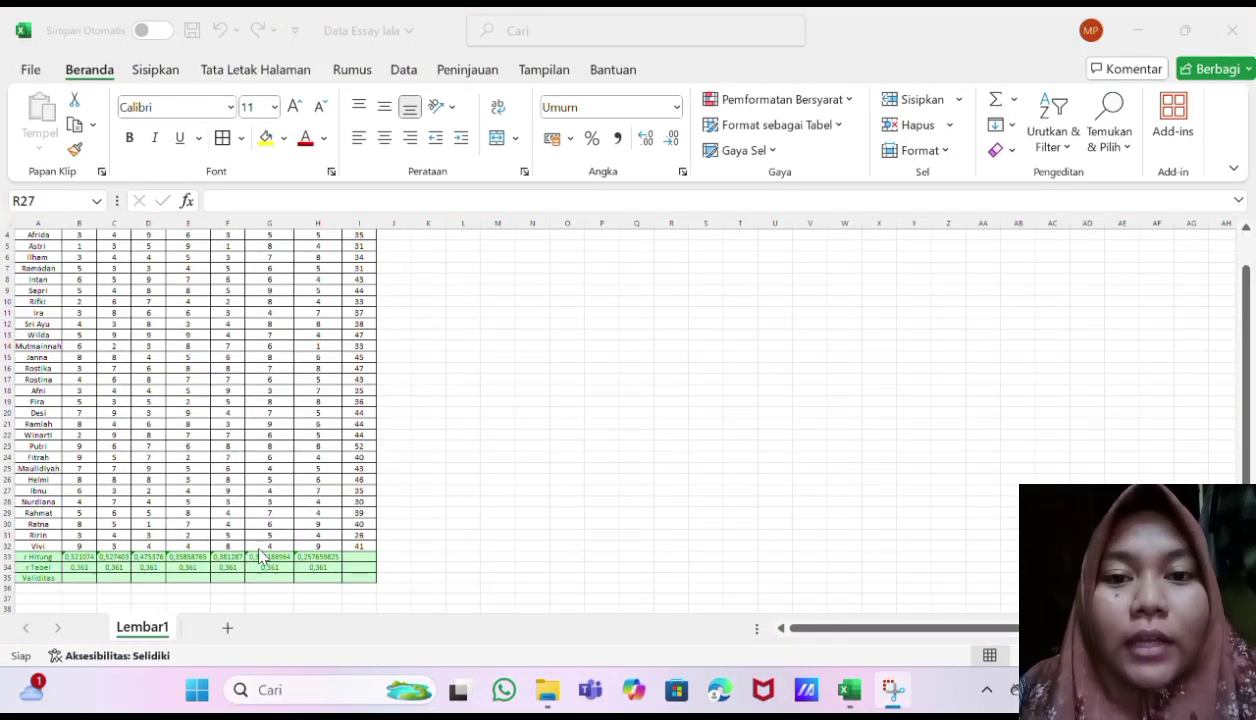
{"action": "left_click", "coordinate": [75, 573]}
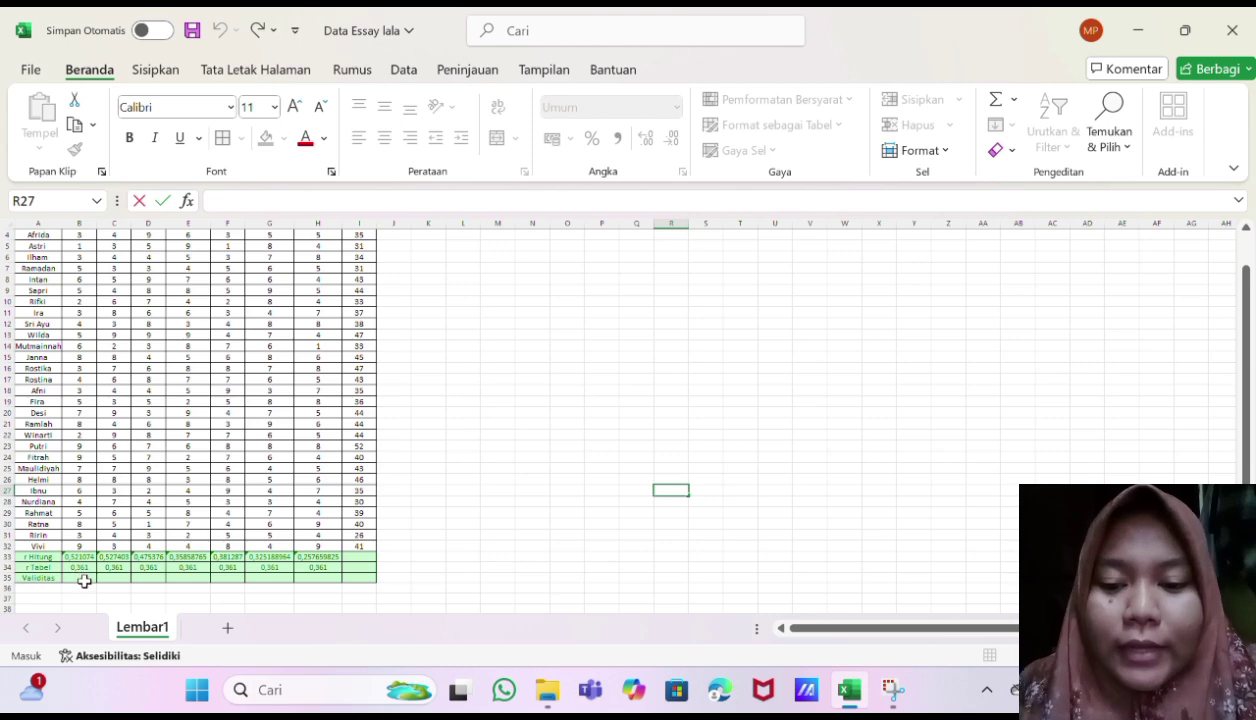
{"action": "left_click", "coordinate": [84, 579]}
{"action": "type", "text": "="}
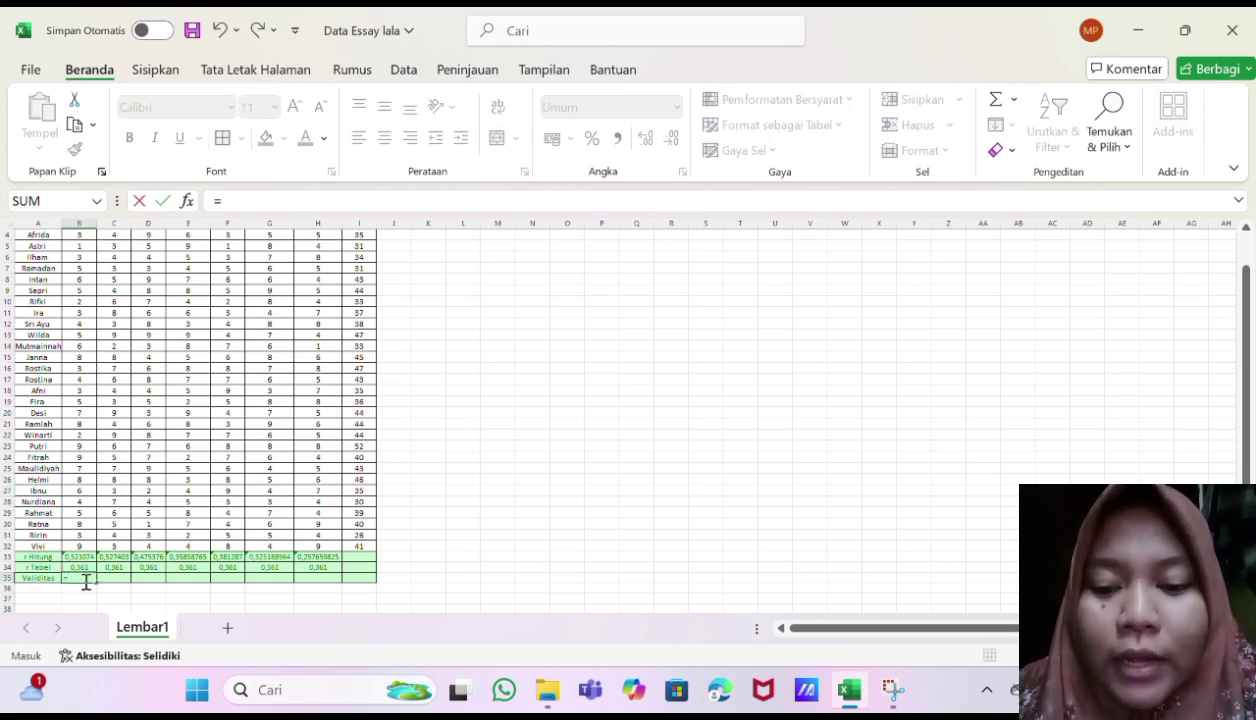
{"action": "type", "text": "if"}
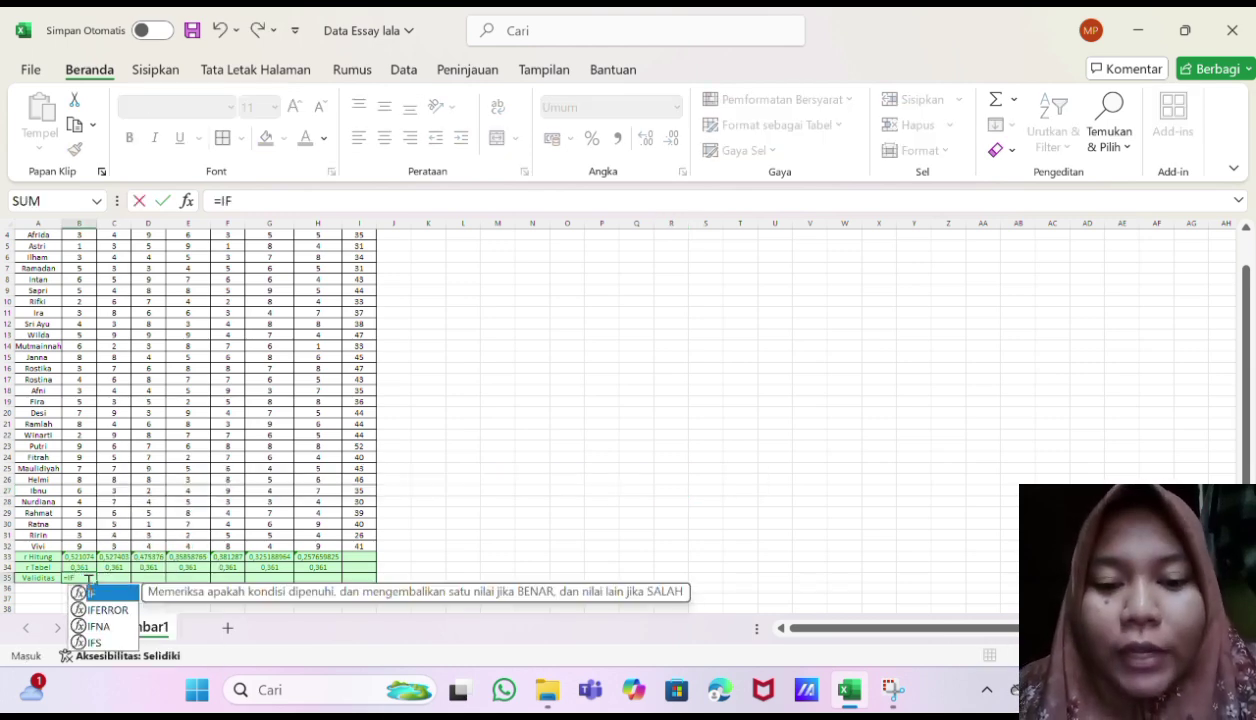
{"action": "double_click", "coordinate": [103, 595]}
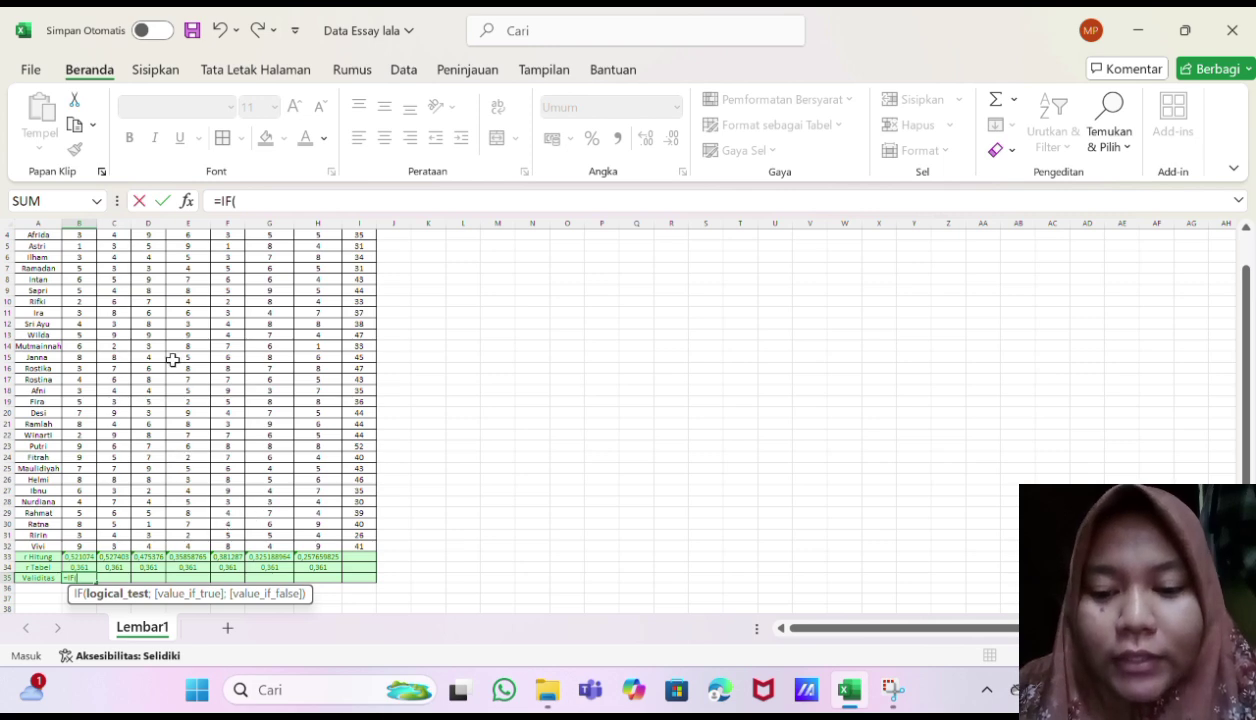
{"action": "left_click", "coordinate": [186, 201]}
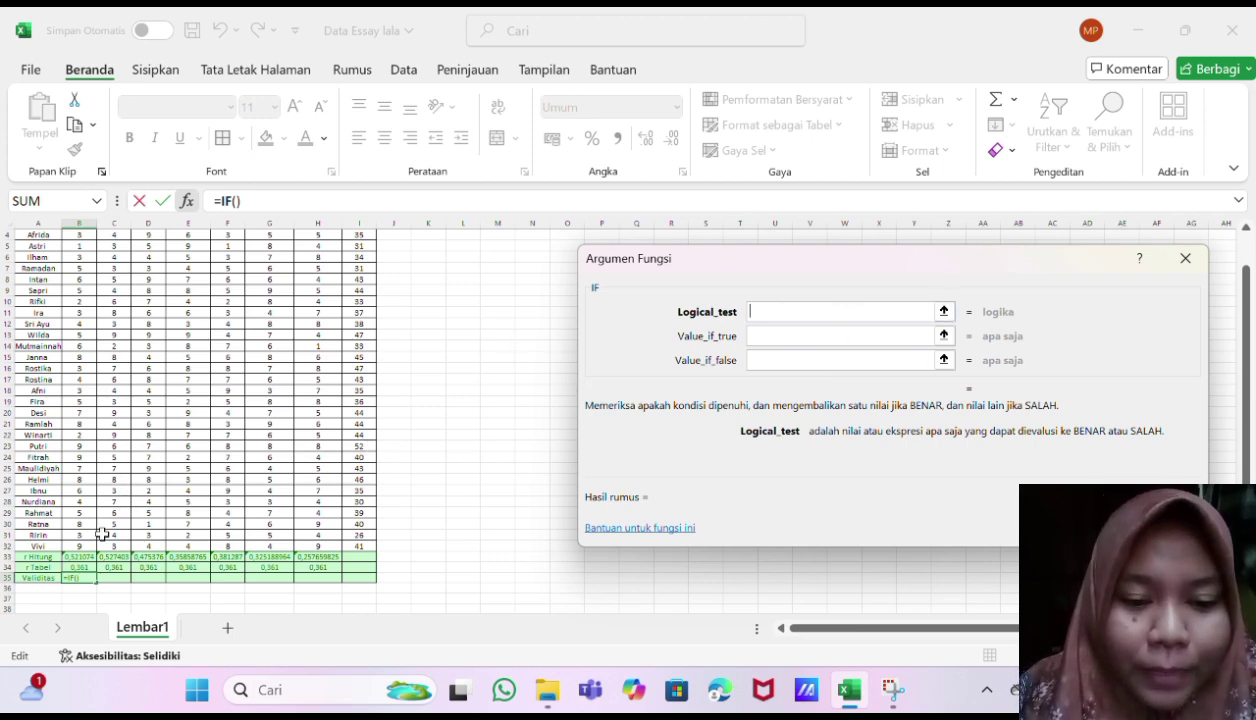
{"action": "left_click", "coordinate": [82, 562]}
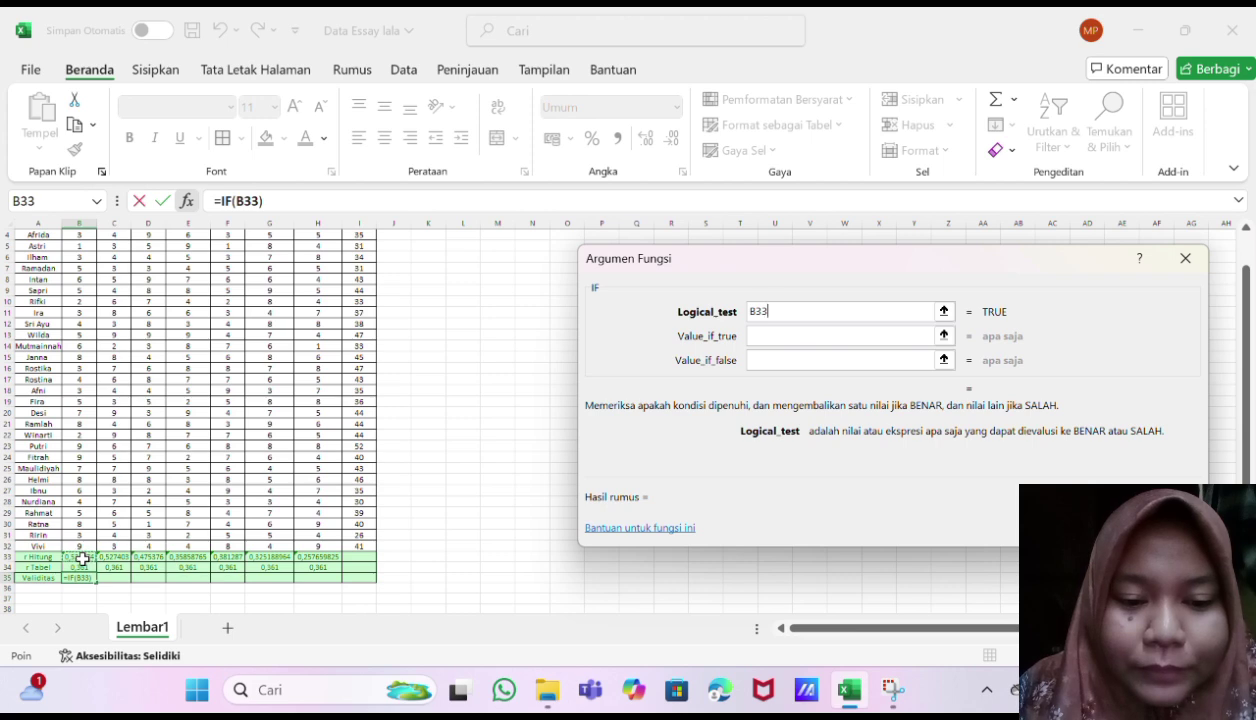
{"action": "type", "text": ">"}
{"action": "left_click", "coordinate": [78, 566]}
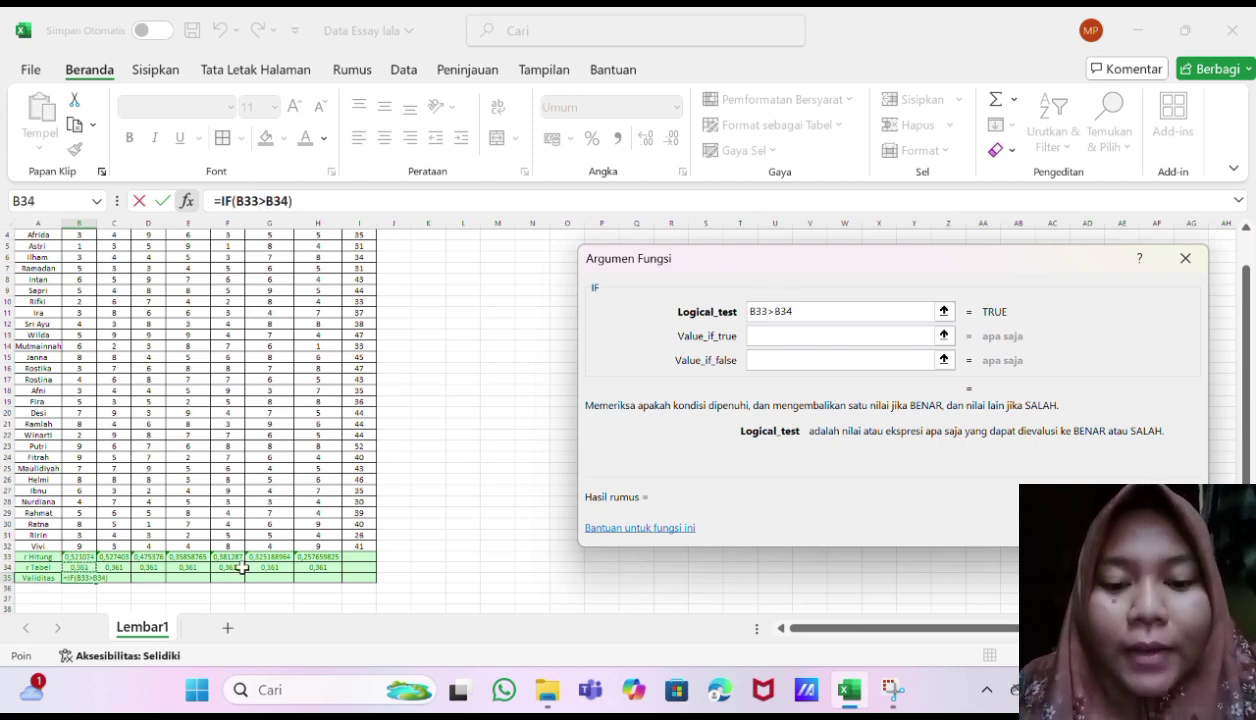
Complete the IF formula in B35 so it returns "Valid" when true and "Tidak Valid" when false.
{"action": "left_click", "coordinate": [835, 337]}
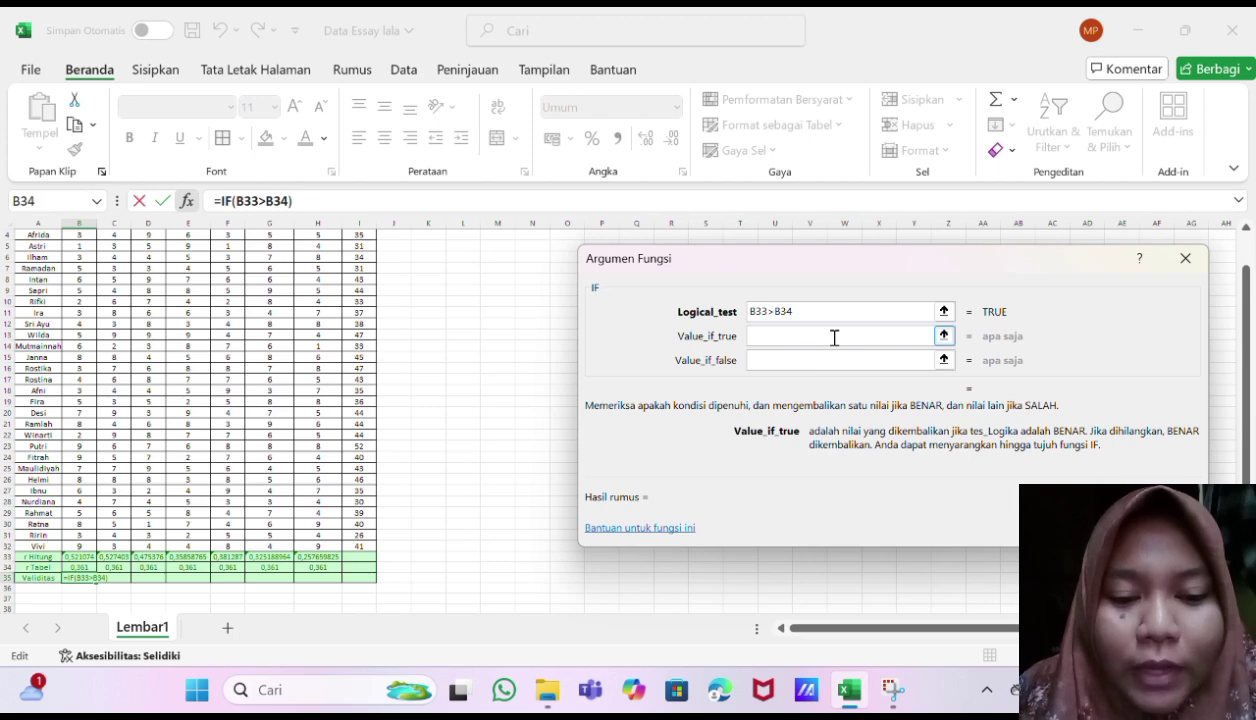
{"action": "type", "text": "V"}
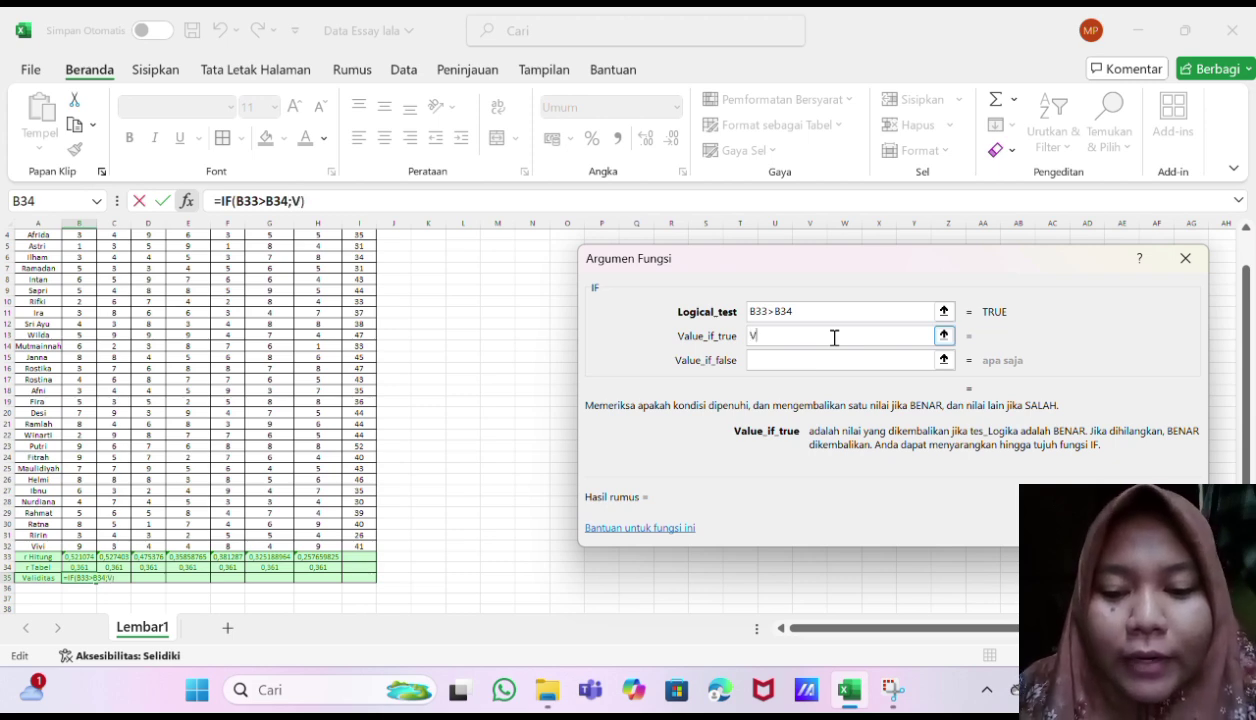
{"action": "type", "text": "alid"}
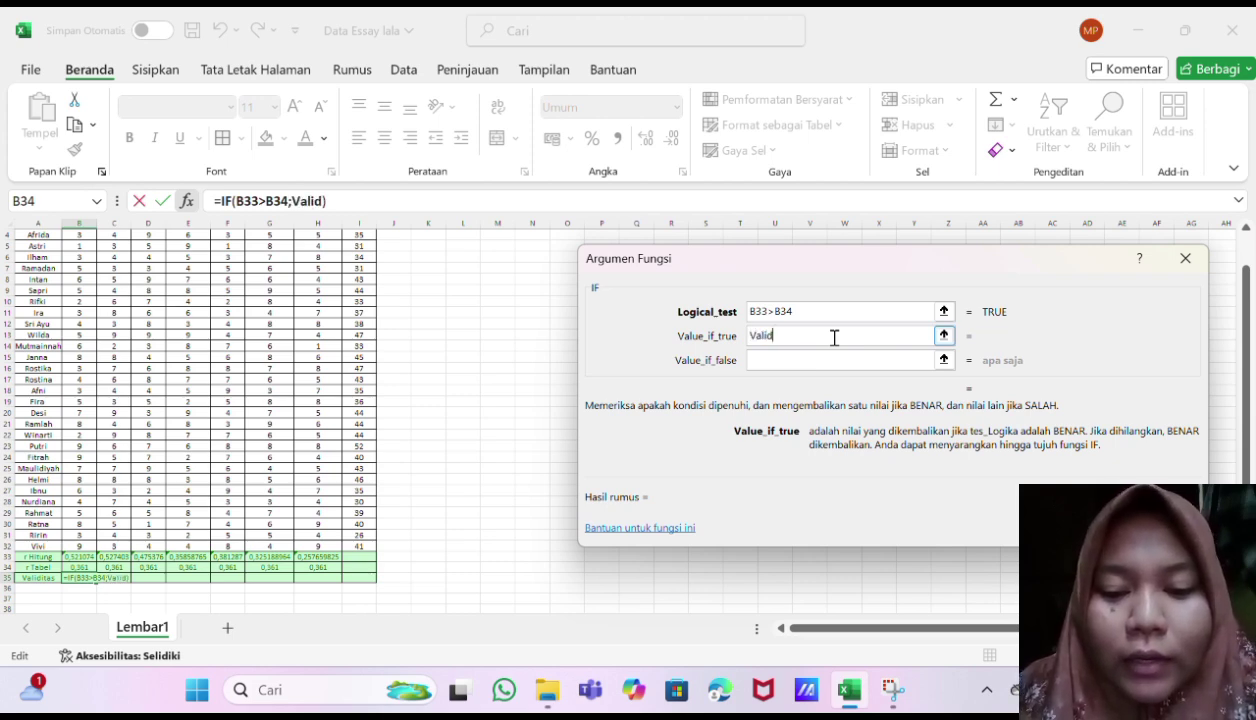
{"action": "key", "text": "Tab"}
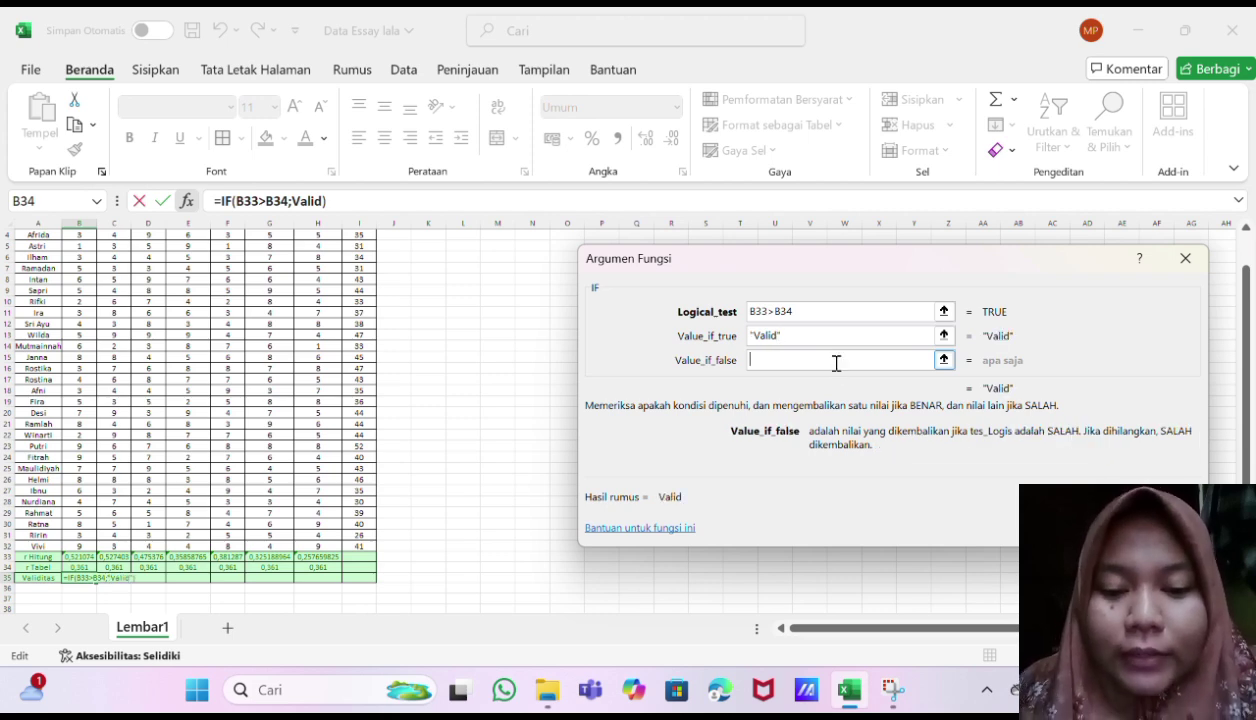
{"action": "type", "text": "Tid"}
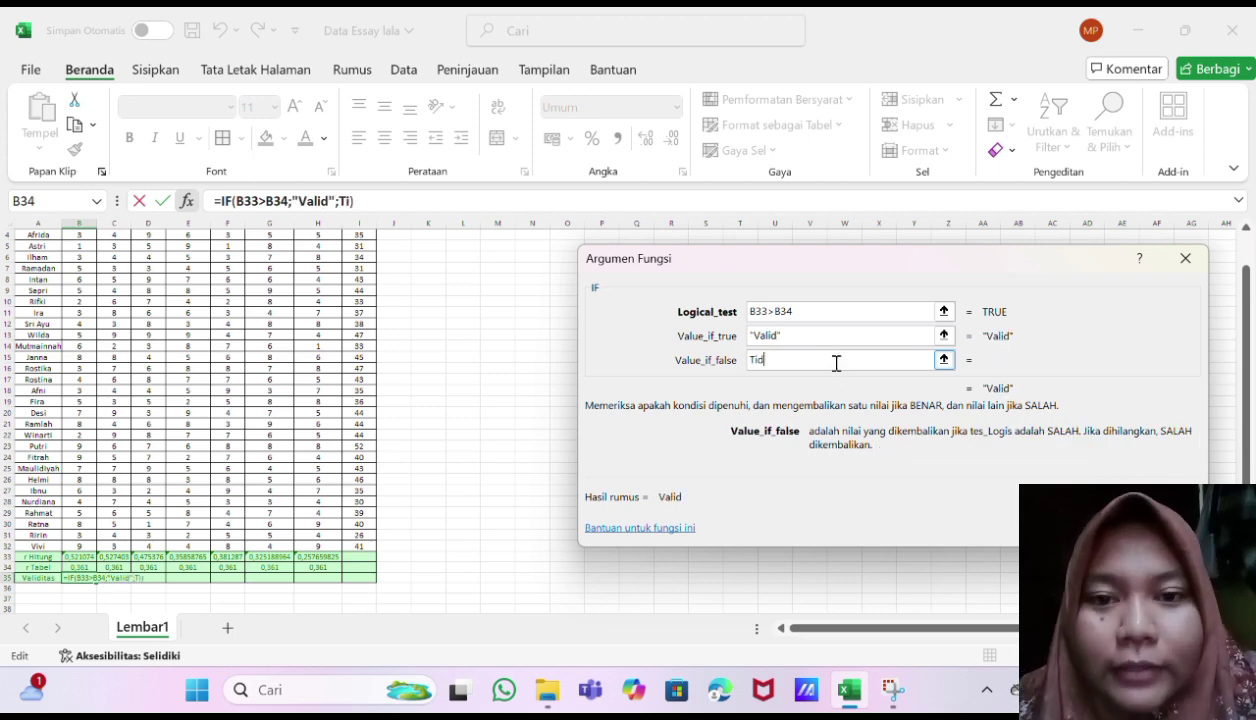
{"action": "type", "text": "ak V"}
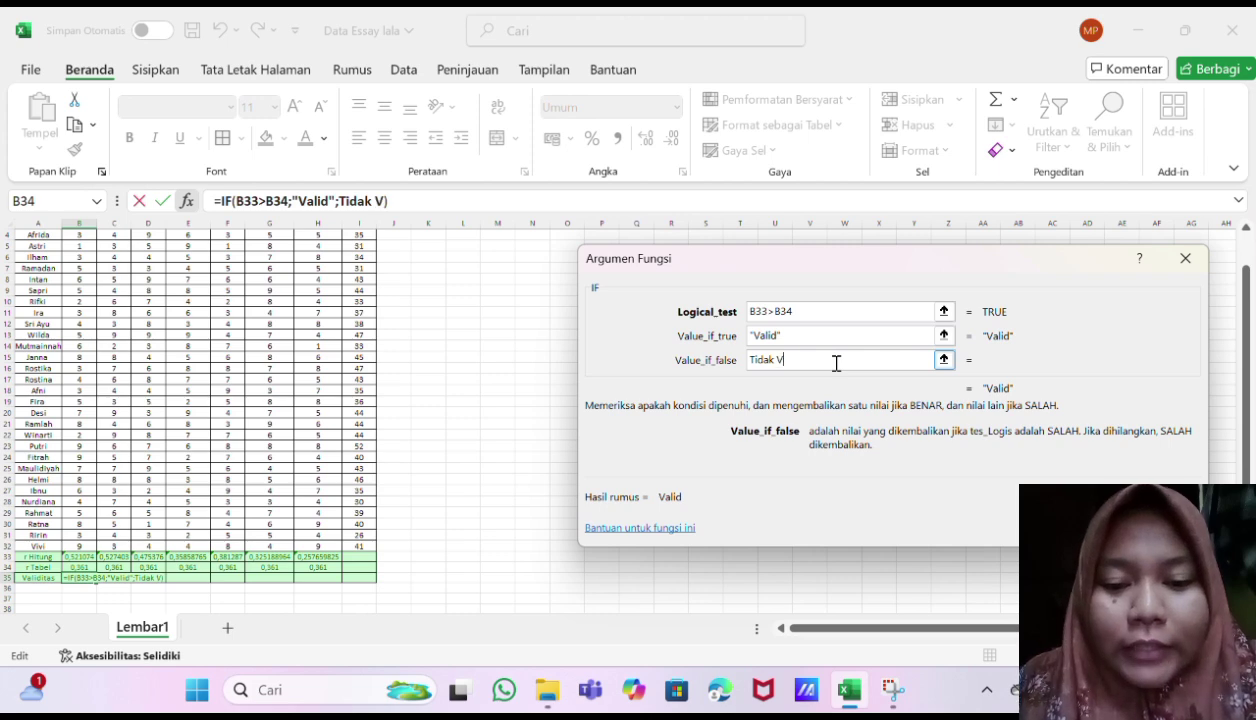
{"action": "type", "text": "alid"}
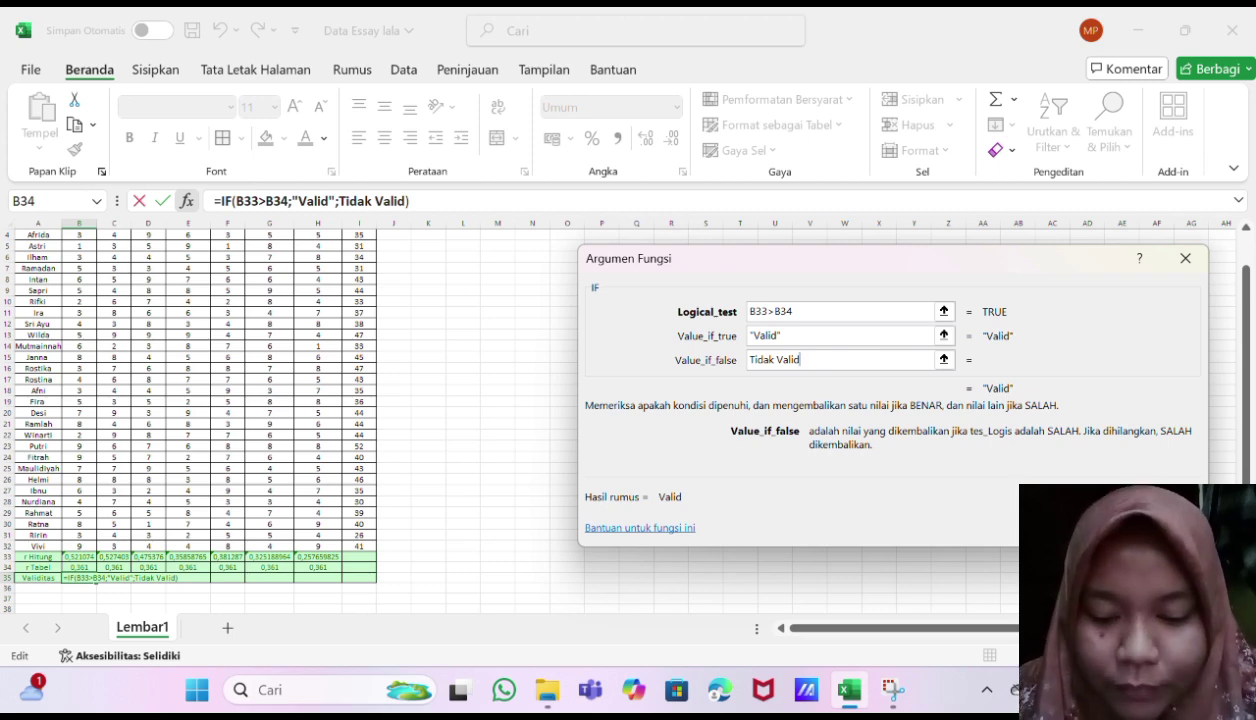
{"action": "key", "text": "Tab"}
{"action": "key", "text": "Return"}
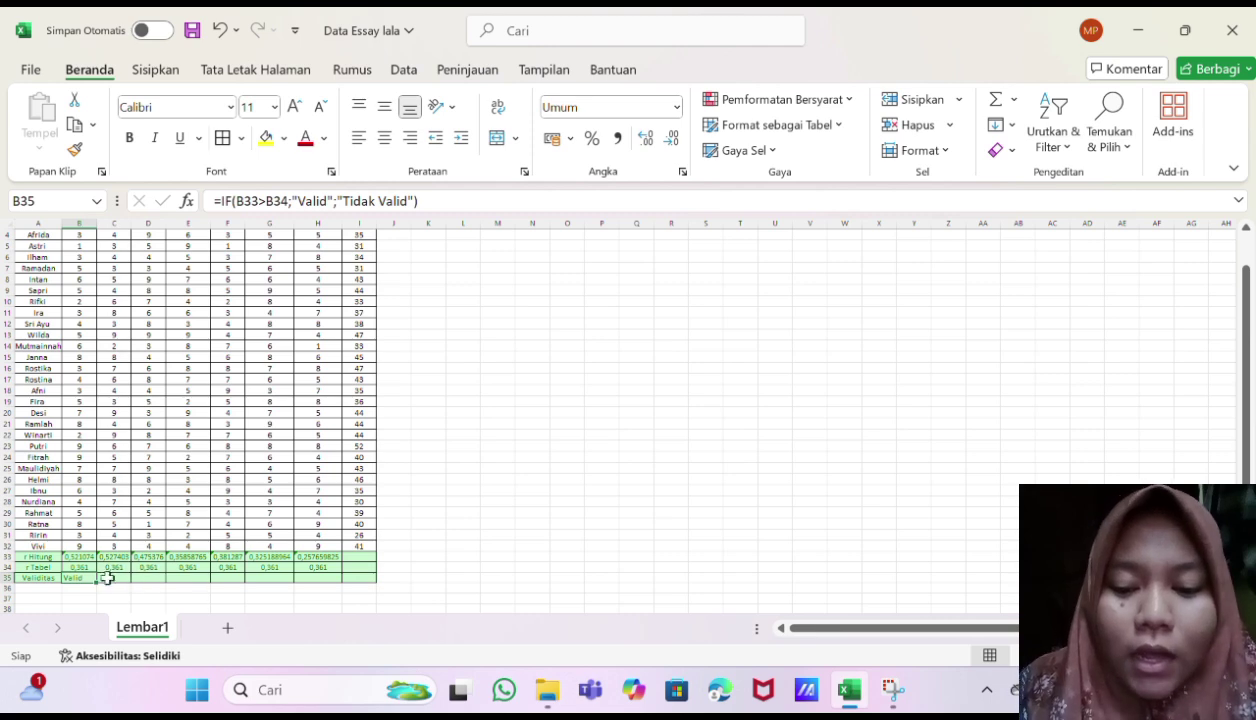
Fill the IF formula from B35 across to H35 and centre the Validitas results horizontally.
{"action": "left_click_drag", "start_coordinate": [98, 581], "coordinate": [337, 587]}
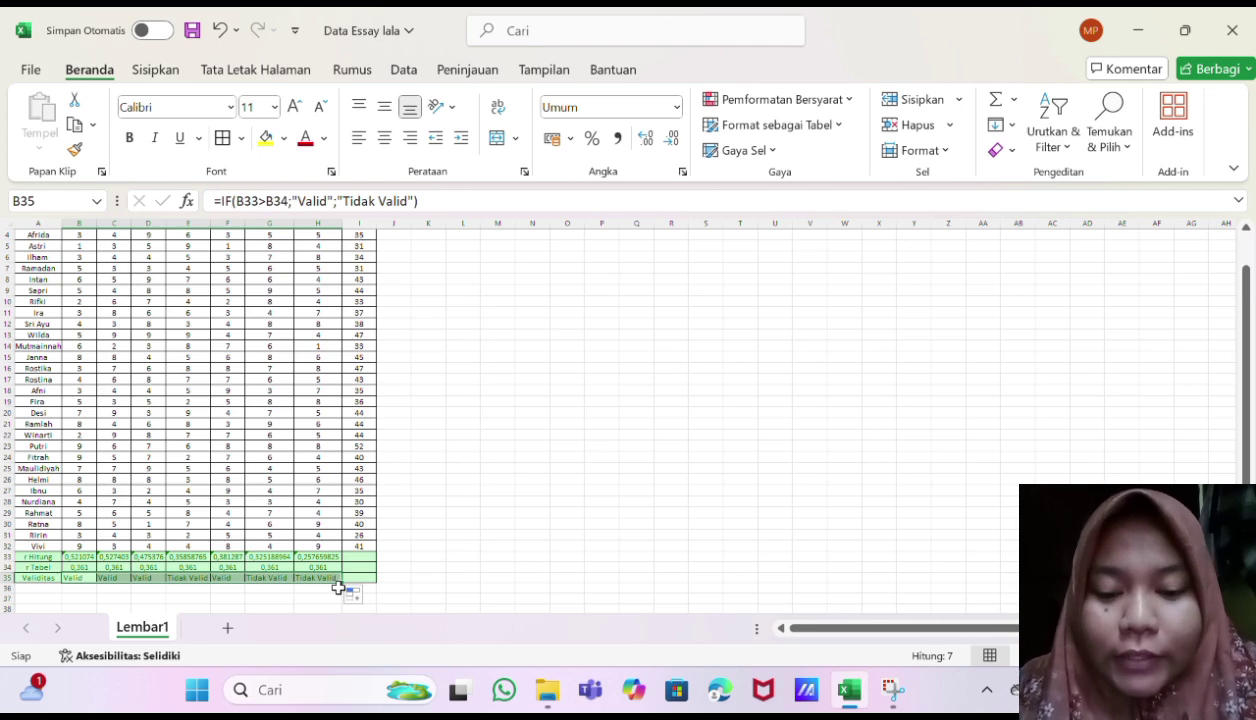
{"action": "left_click", "coordinate": [496, 576]}
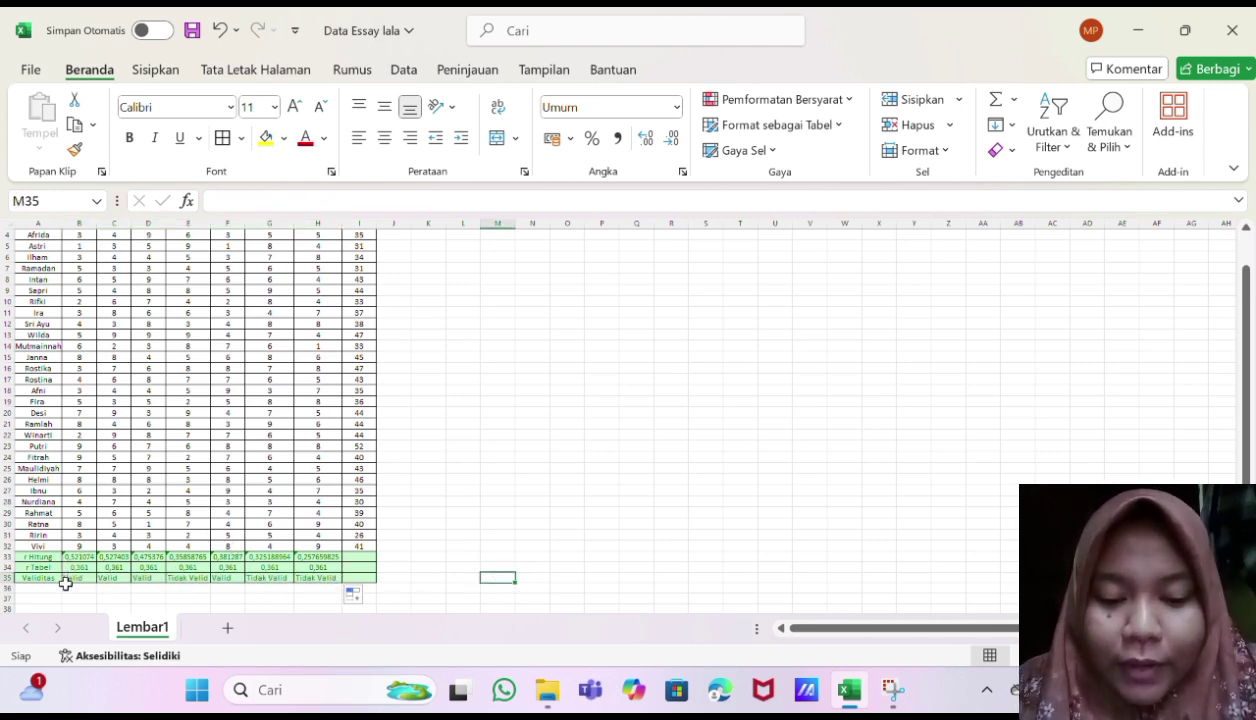
{"action": "left_click_drag", "start_coordinate": [66, 578], "coordinate": [330, 576]}
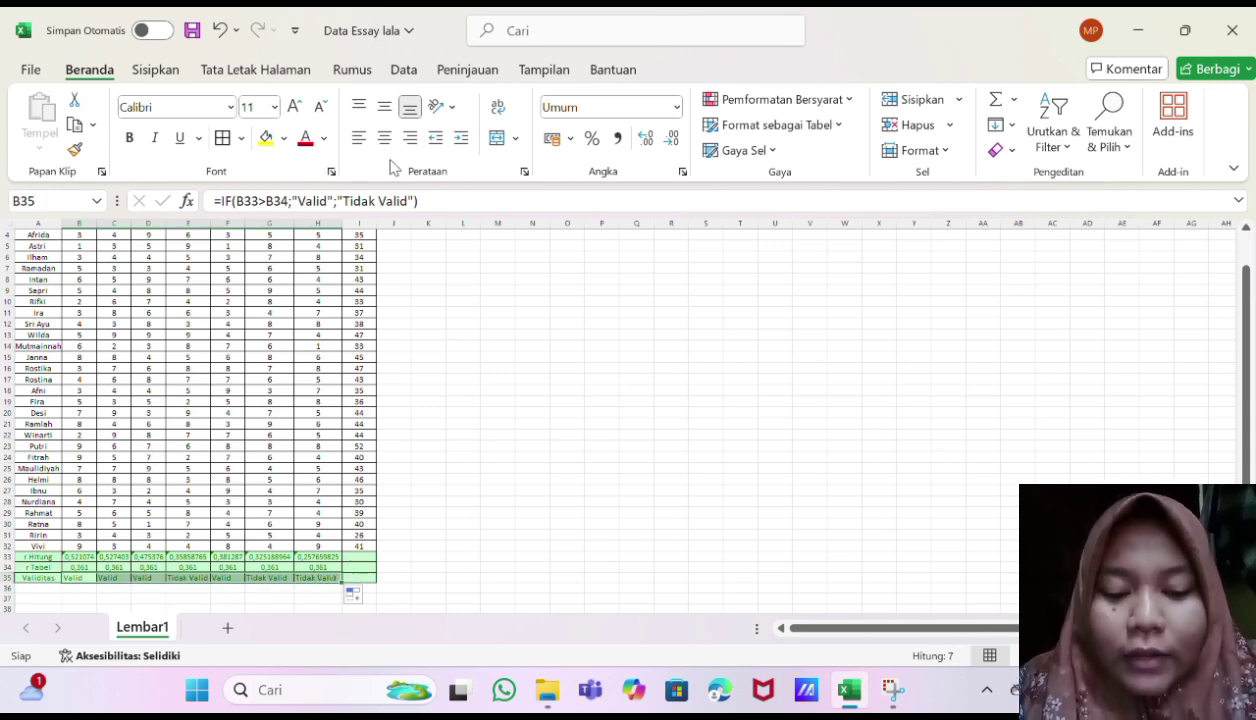
{"action": "left_click", "coordinate": [499, 380]}
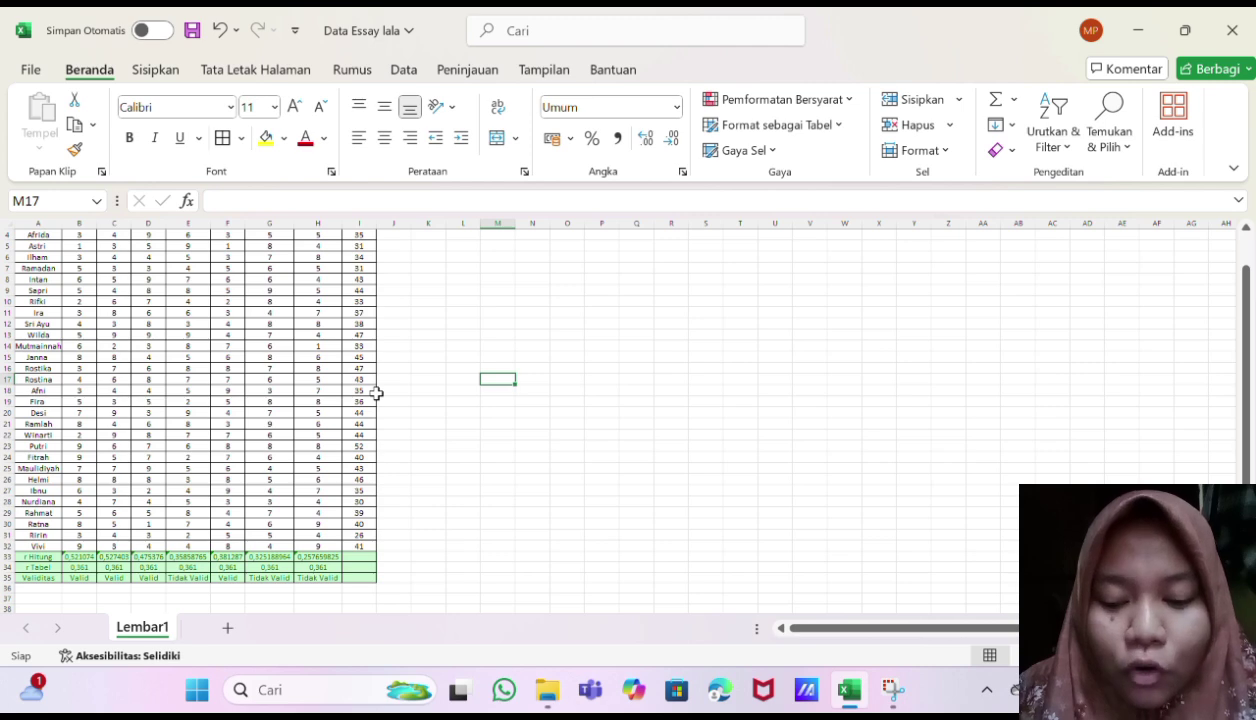
Compare r Hitung, r Tabel and the Validitas result of item 1 in B33 to B35, moving on to item 2.
{"action": "left_click", "coordinate": [79, 556]}
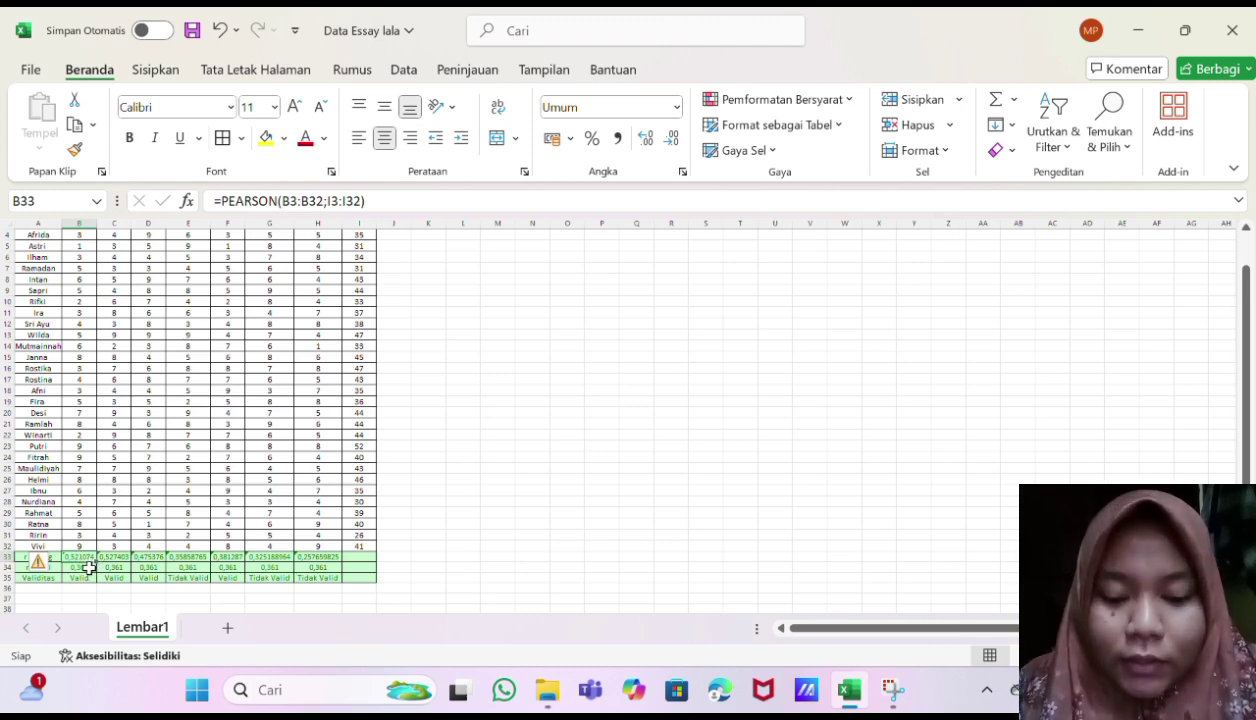
{"action": "left_click", "coordinate": [91, 568]}
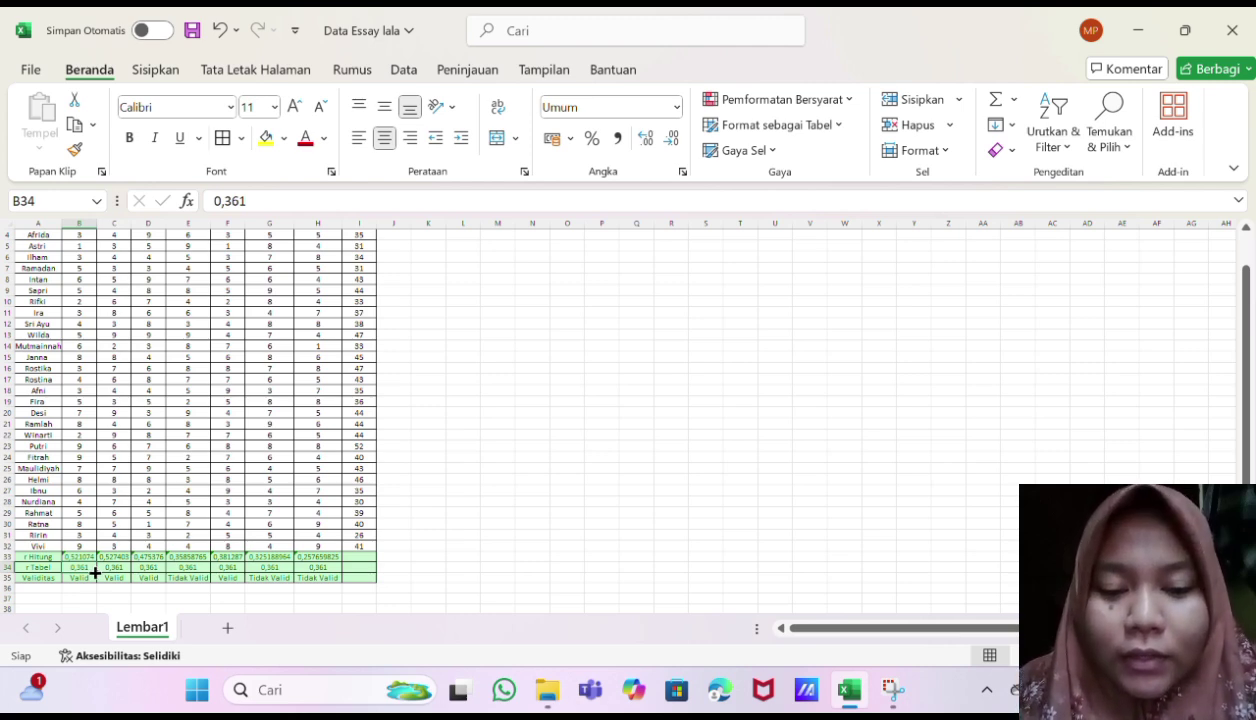
{"action": "left_click", "coordinate": [95, 589]}
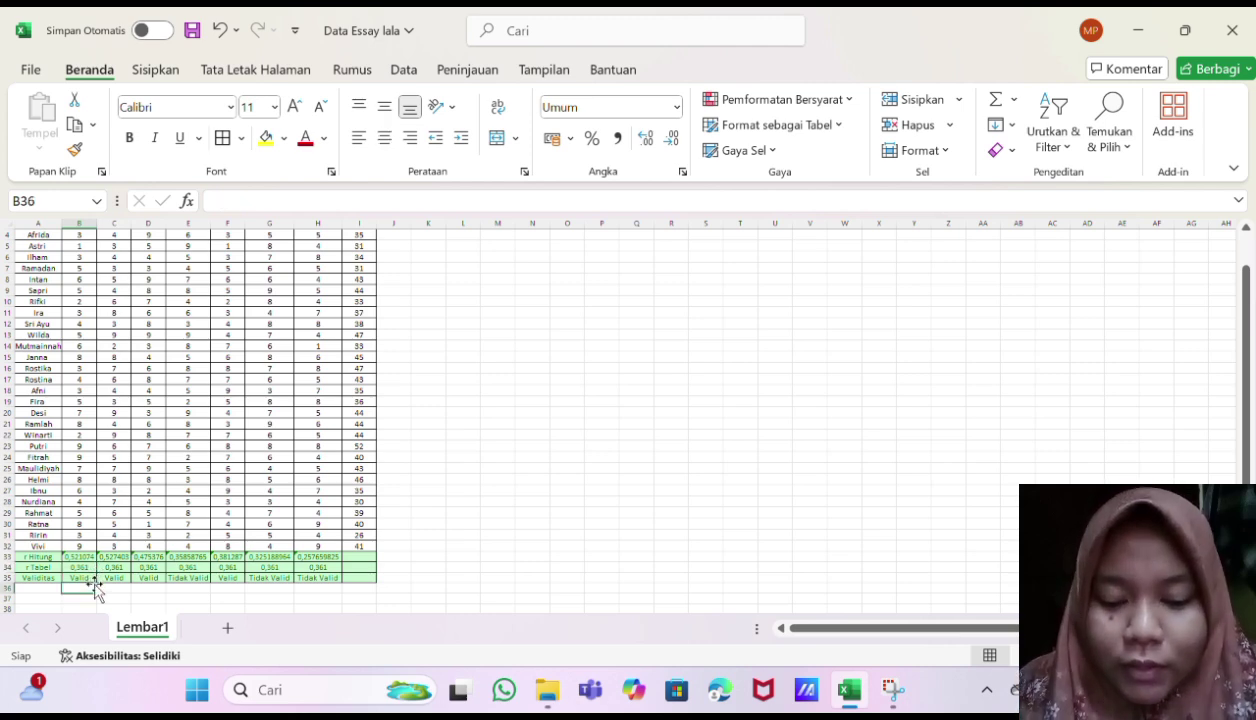
{"action": "left_click", "coordinate": [93, 578]}
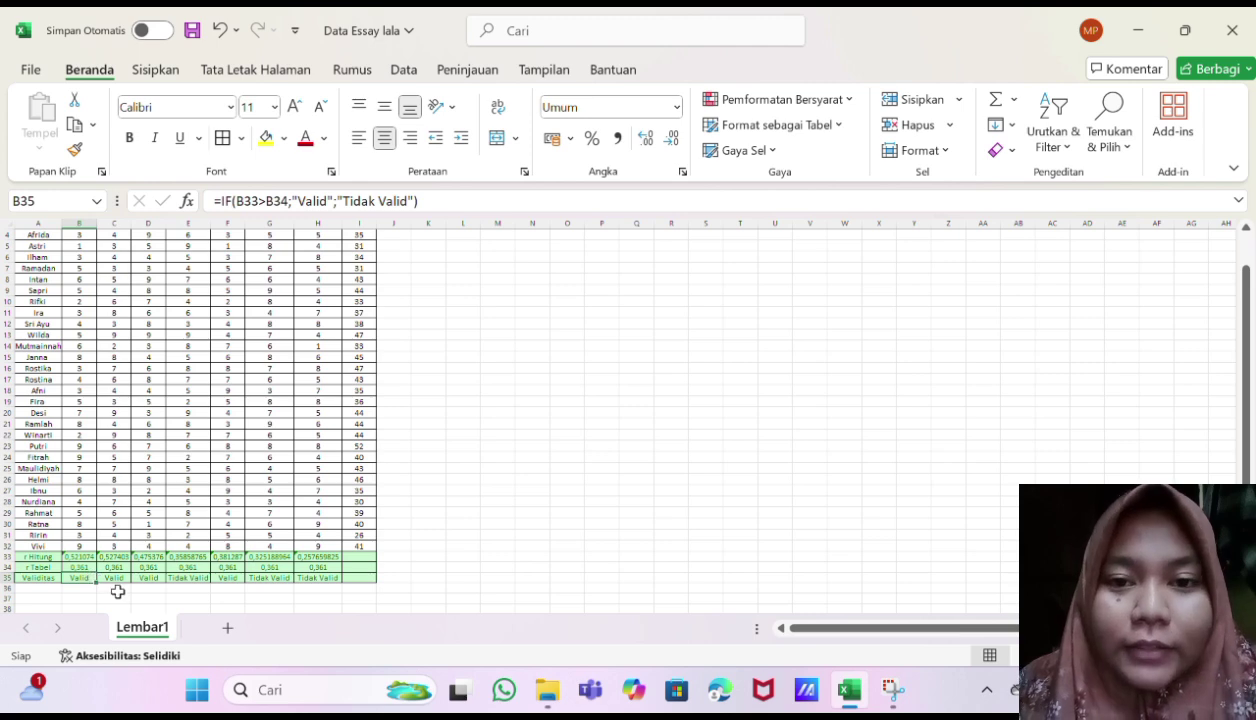
{"action": "left_click", "coordinate": [128, 558]}
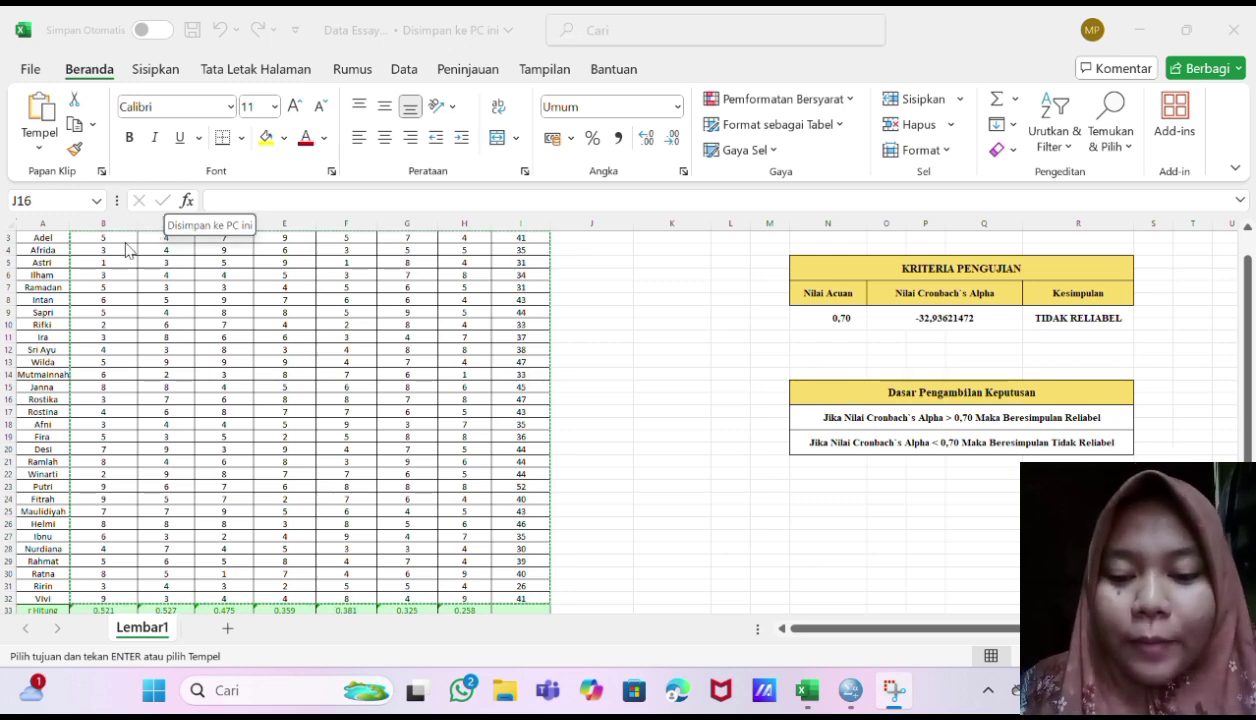
Copy the item scores and totals in B3:I32 and paste them into SPSS Data View, starting at the first cell.
{"action": "left_click_drag", "start_coordinate": [97, 238], "coordinate": [524, 596]}
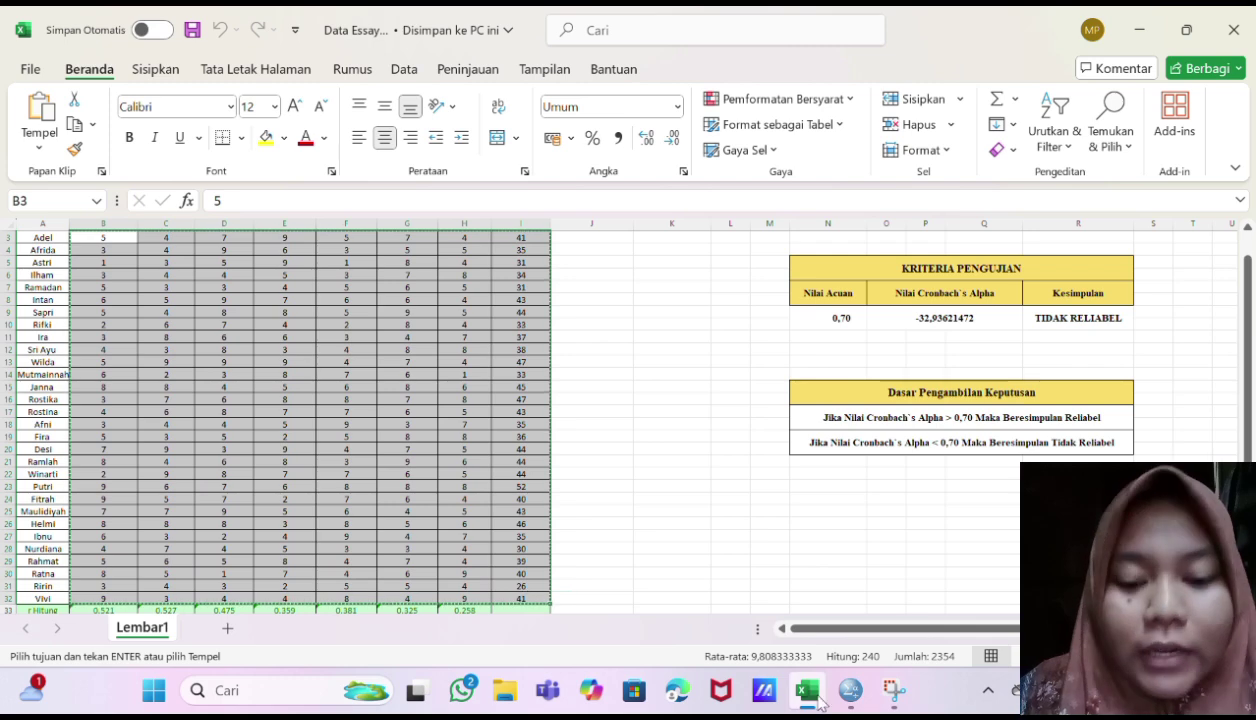
{"action": "mouse_move", "coordinate": [846, 692]}
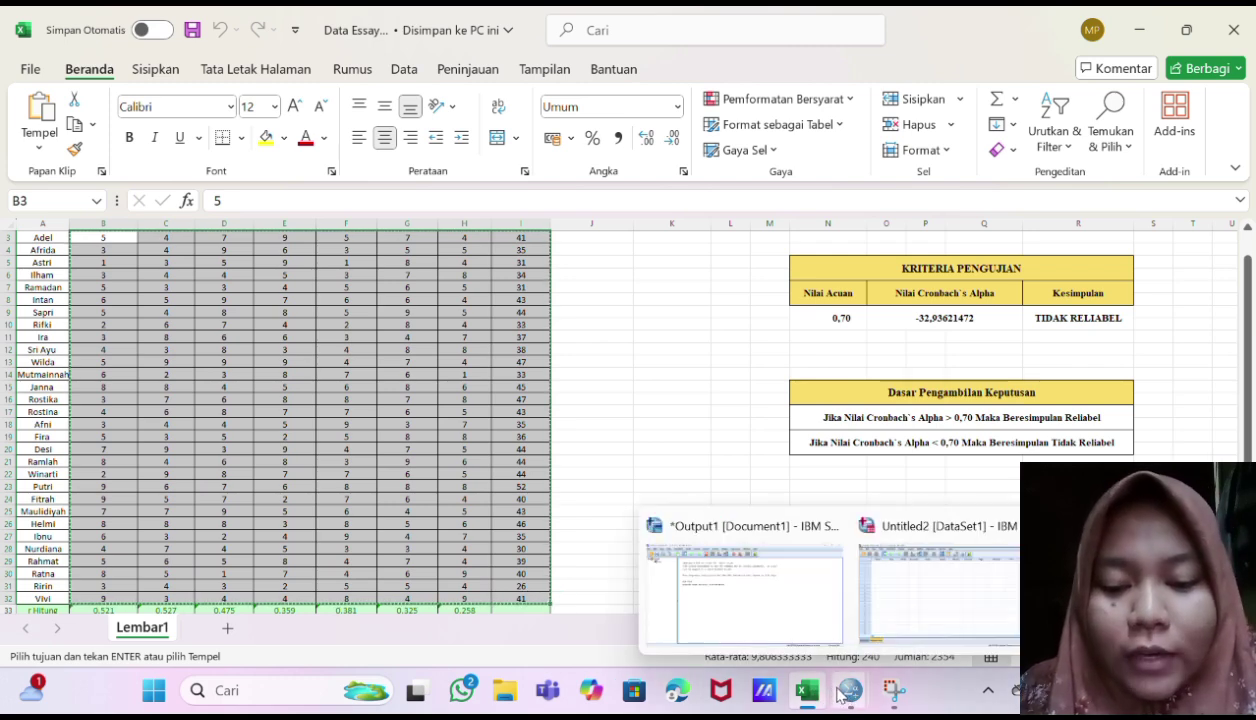
{"action": "left_click", "coordinate": [892, 583]}
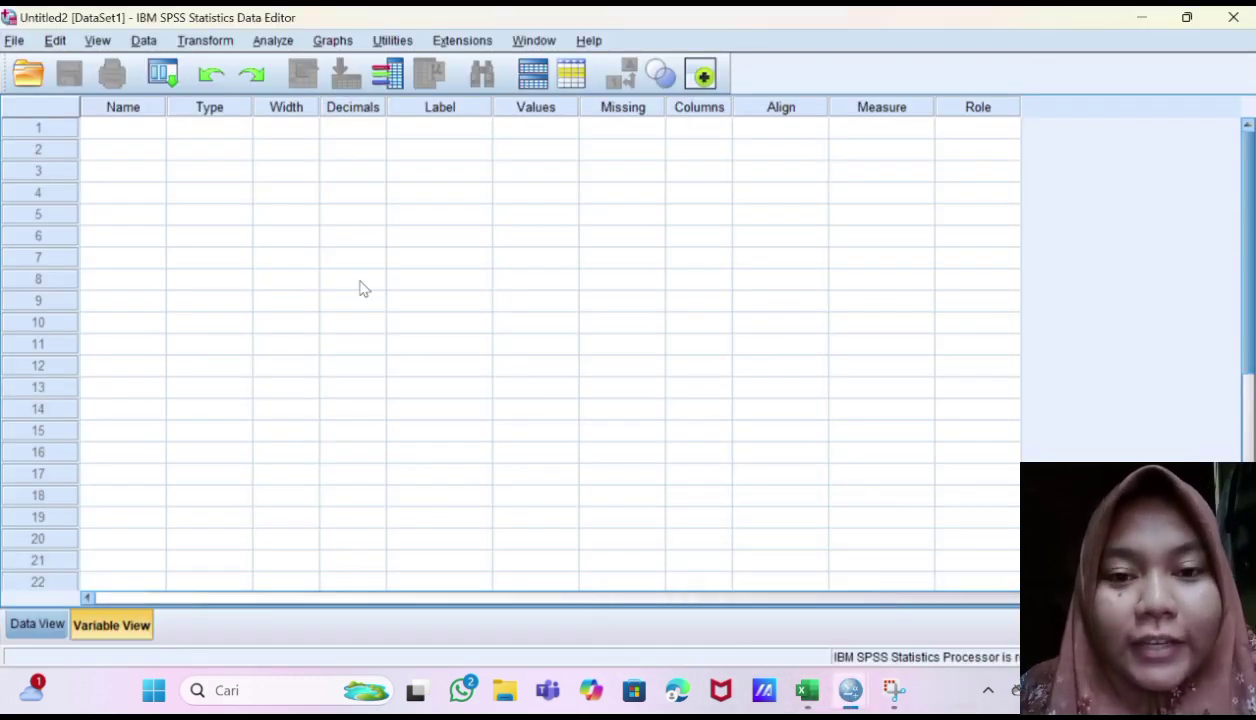
{"action": "left_click", "coordinate": [46, 622]}
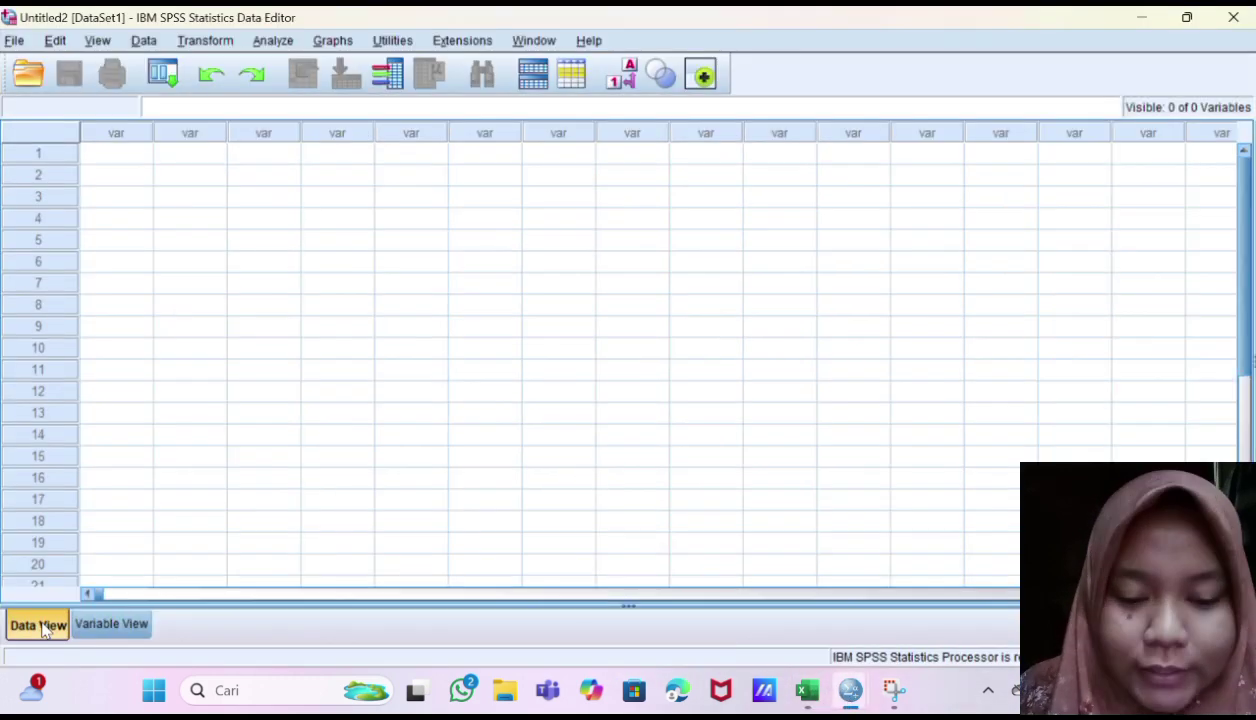
{"action": "left_click", "coordinate": [124, 160]}
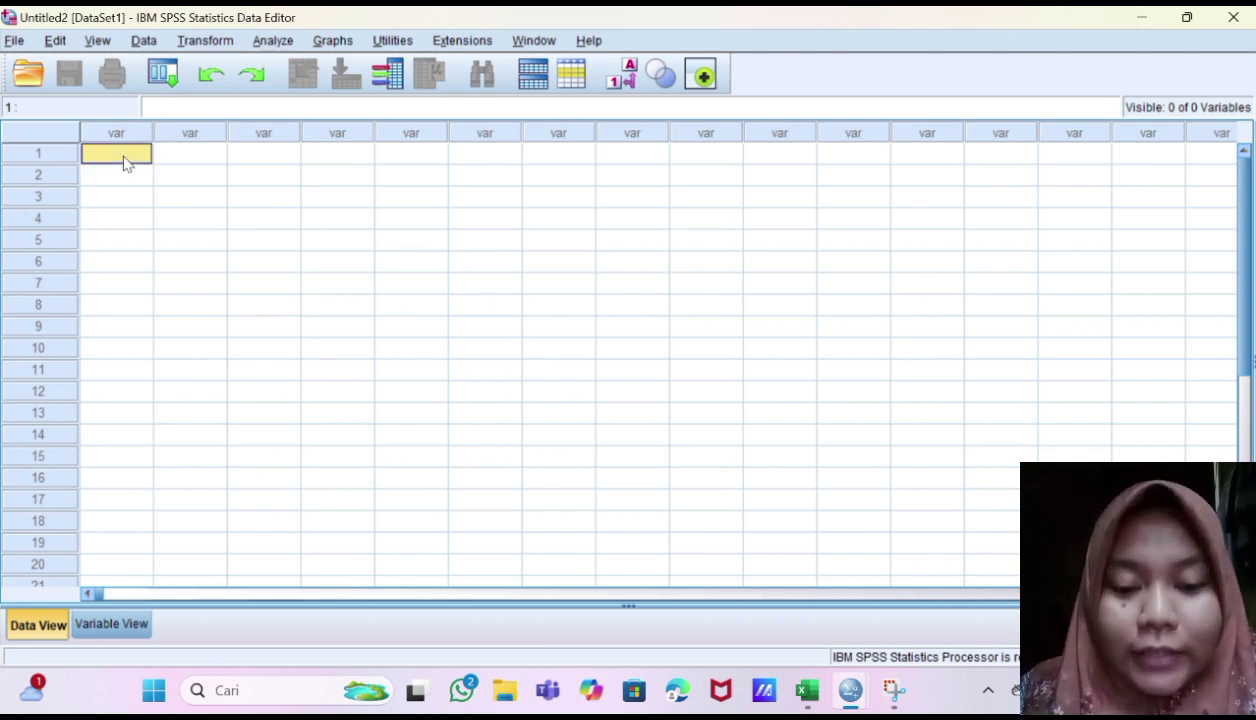
{"action": "key", "text": "ctrl+v"}
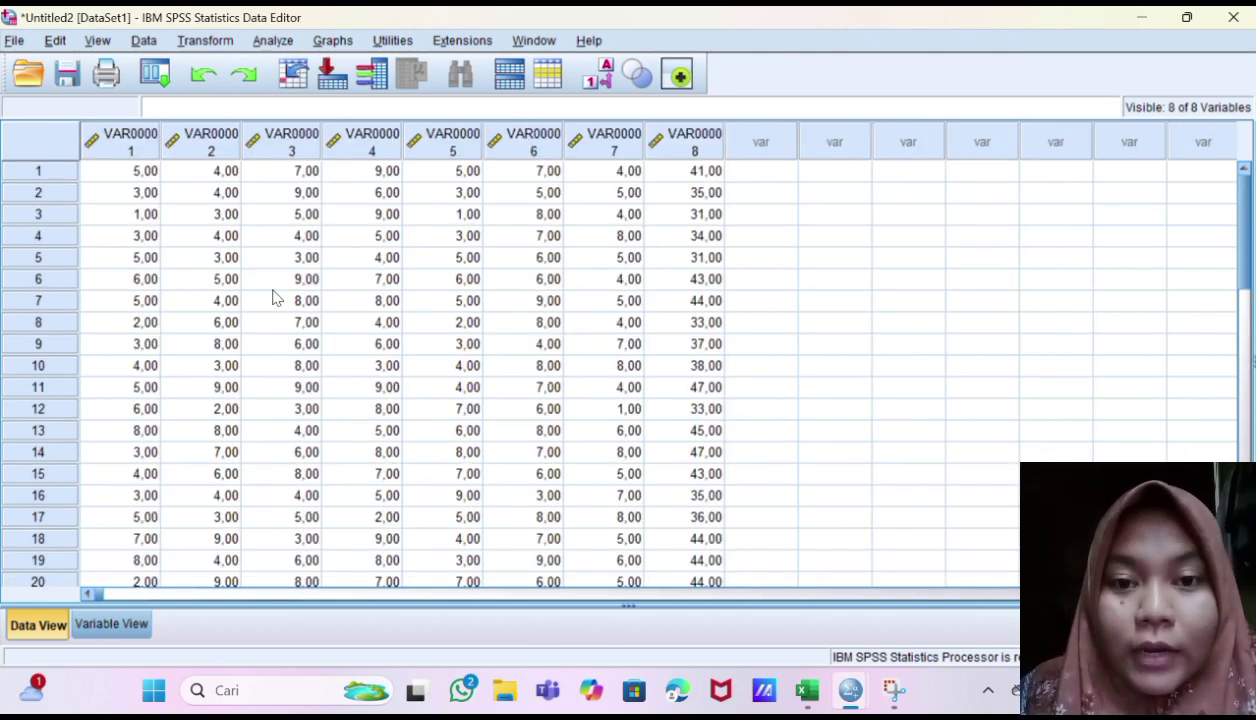
{"action": "scroll", "coordinate": [197, 310], "scroll_direction": "down", "scroll_amount": 4}
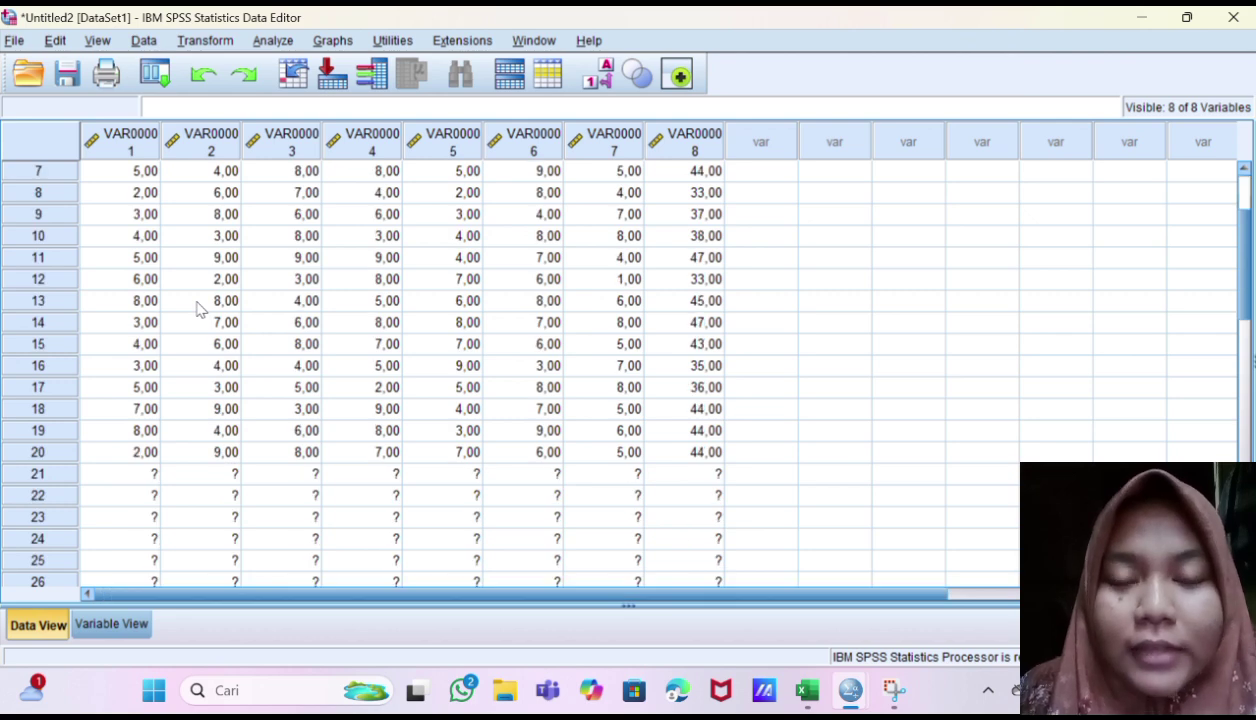
{"action": "scroll", "coordinate": [197, 310], "scroll_direction": "up", "scroll_amount": 4}
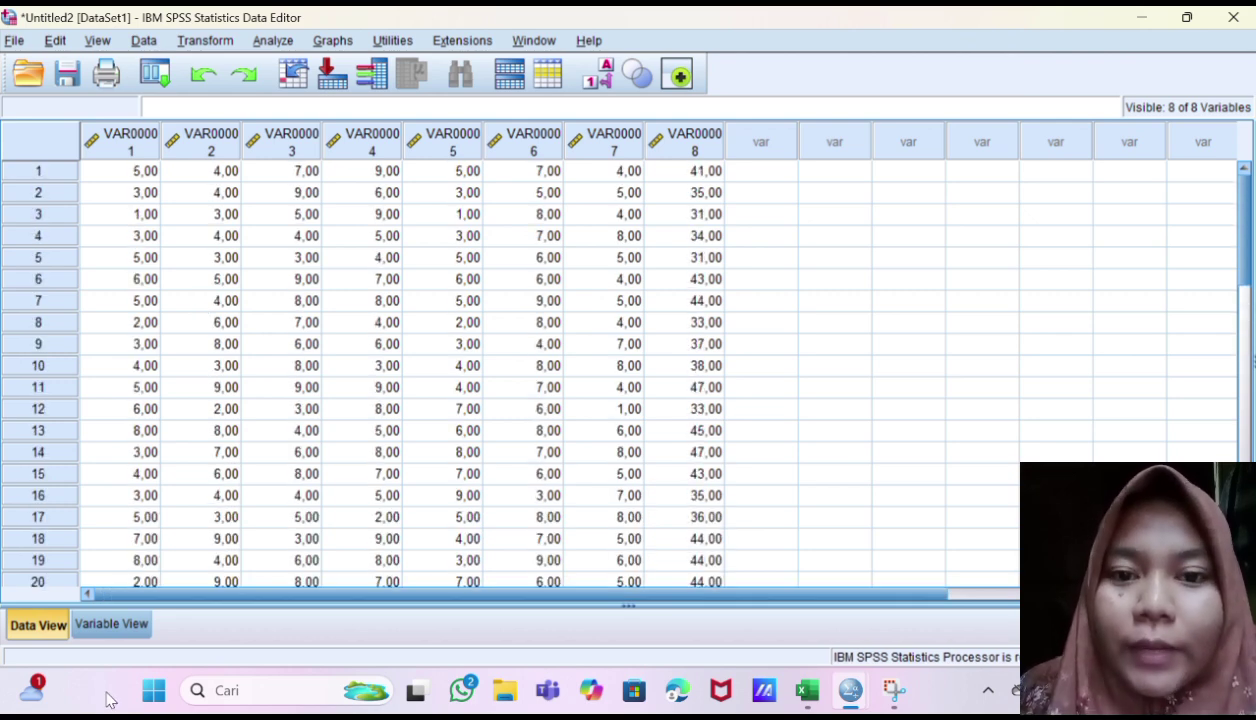
In Variable View, replace VAR000 with Soal in the names of all eight variables using Find and Replace.
{"action": "left_click", "coordinate": [104, 623]}
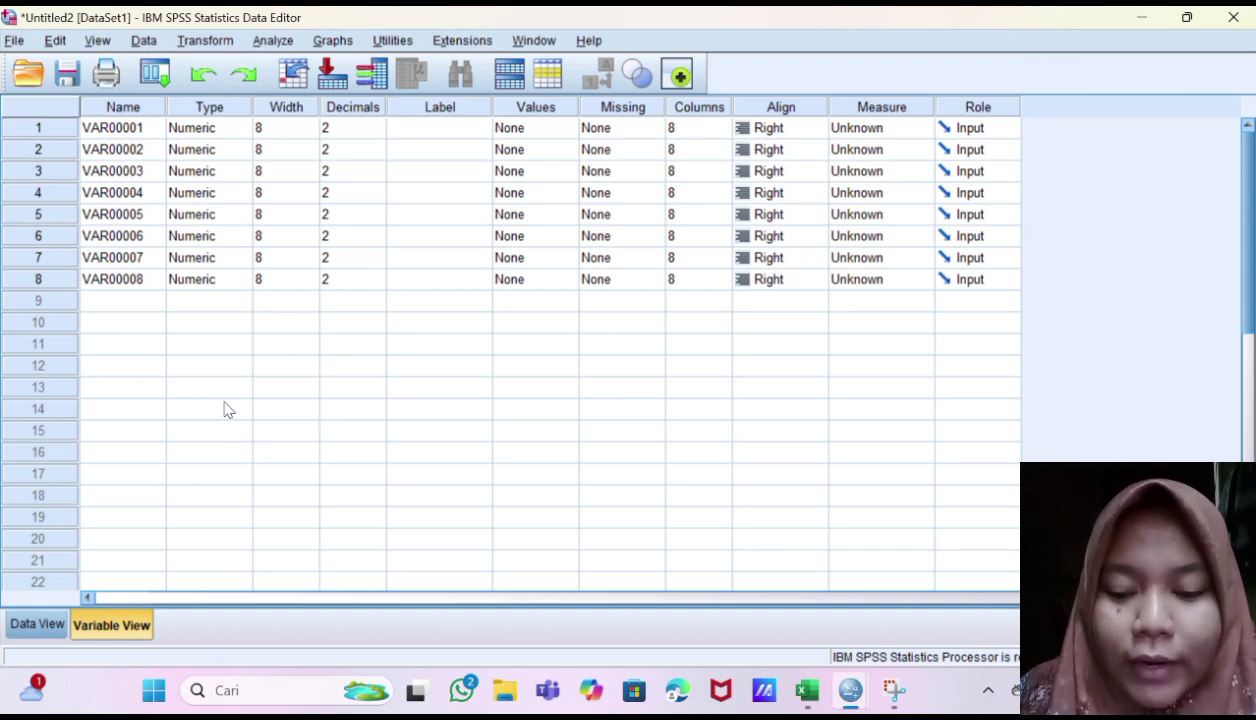
{"action": "left_click", "coordinate": [90, 132]}
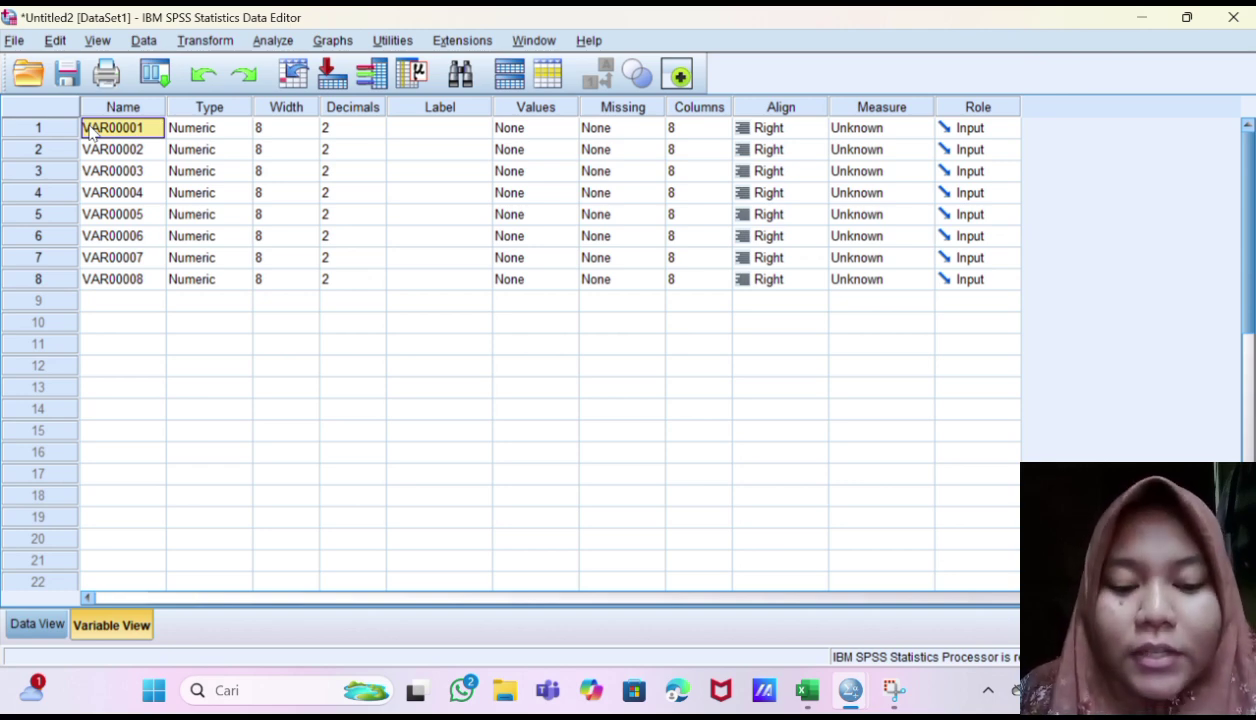
{"action": "left_click_drag", "start_coordinate": [90, 132], "coordinate": [135, 289]}
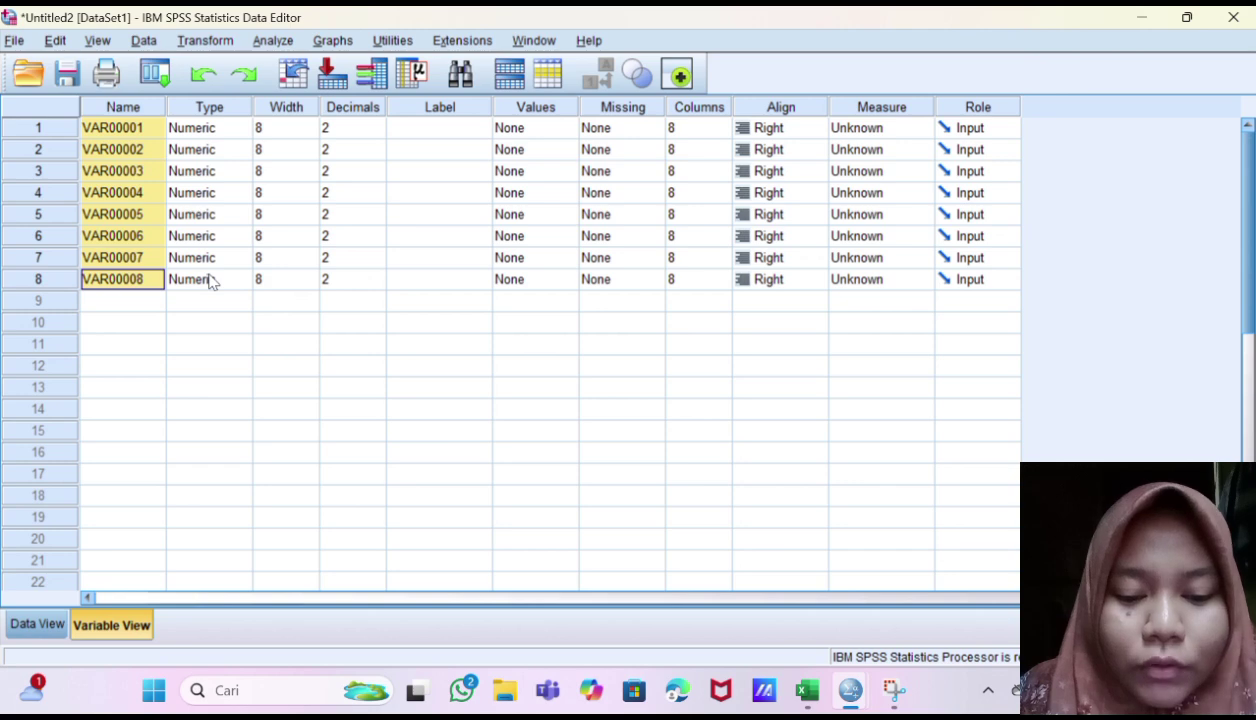
{"action": "key", "text": "ctrl+f"}
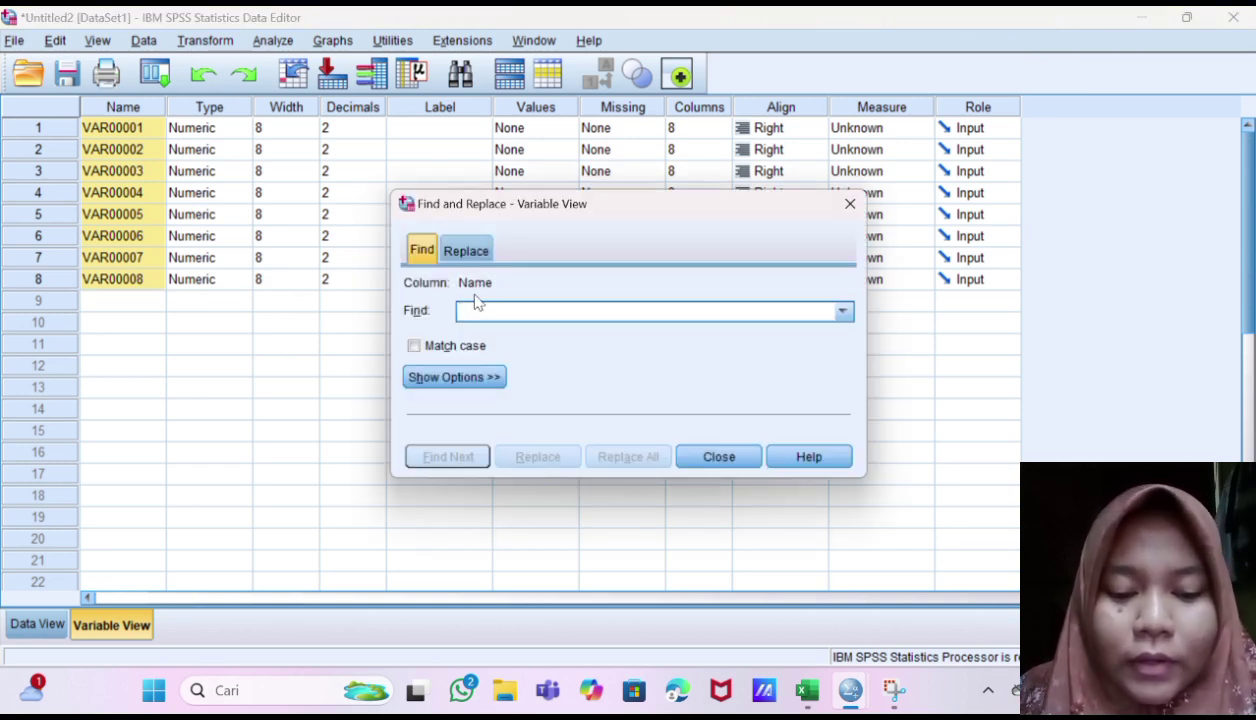
{"action": "left_click", "coordinate": [467, 253]}
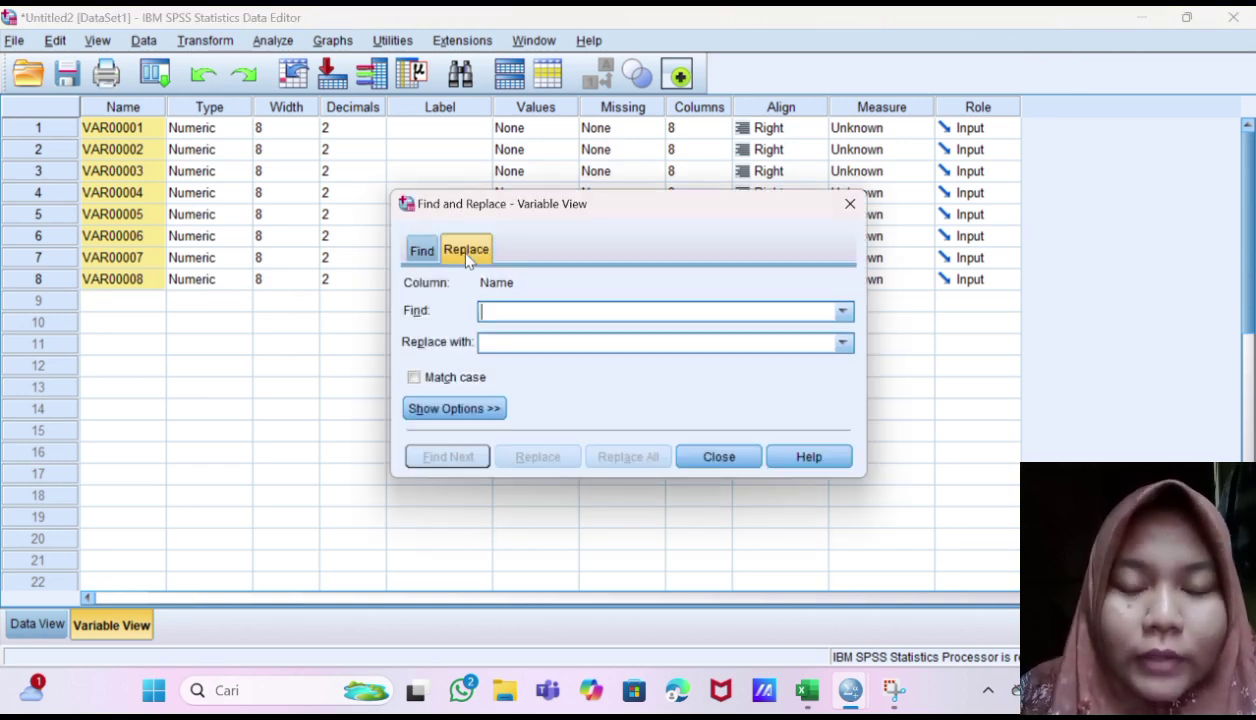
{"action": "left_click", "coordinate": [520, 310]}
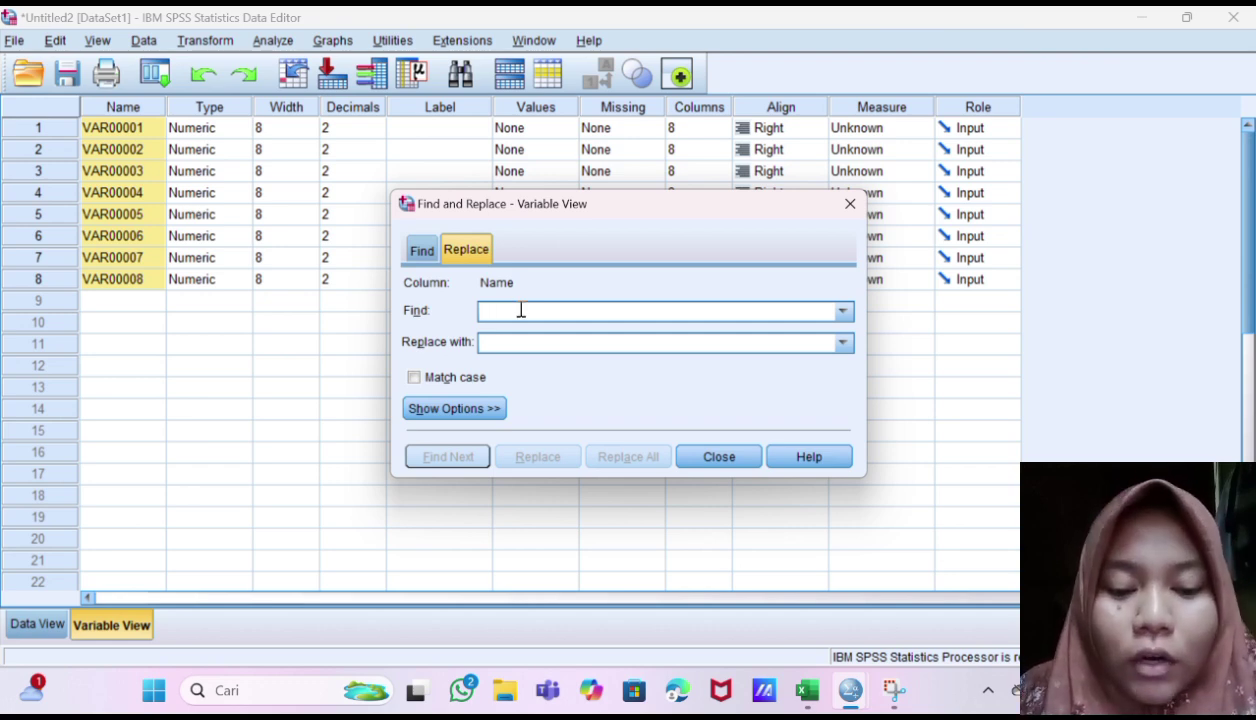
{"action": "type", "text": "VAR"}
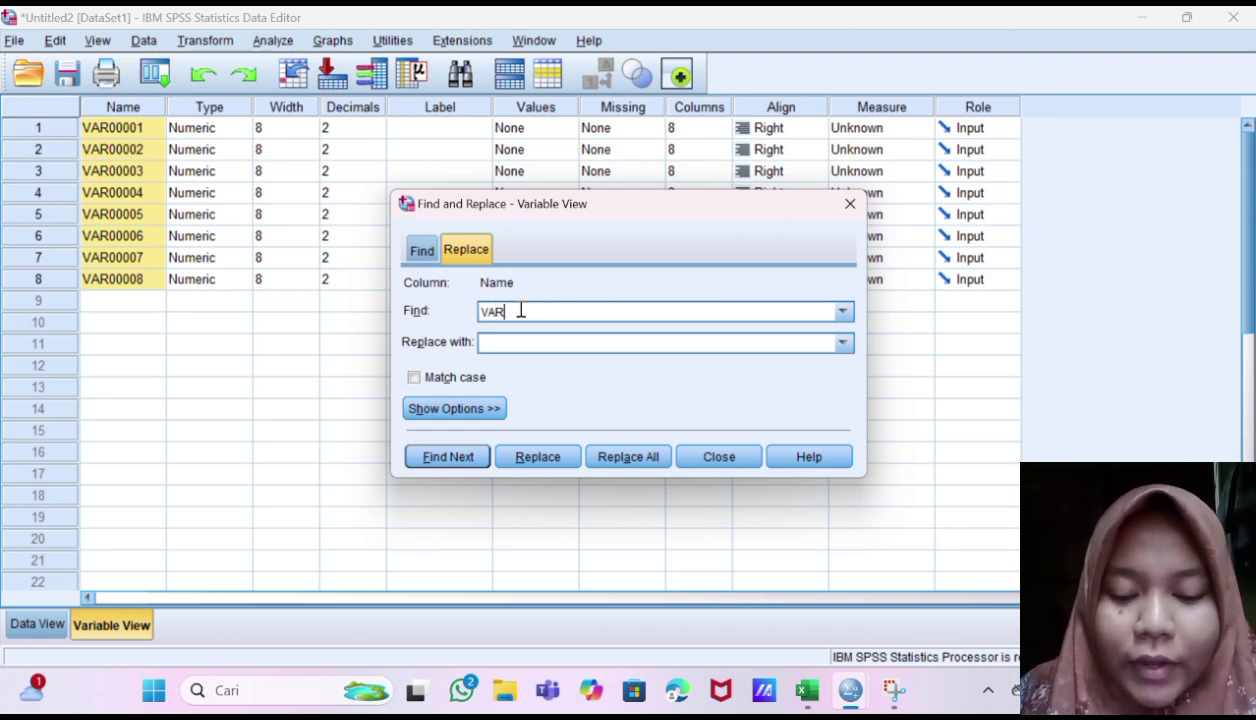
{"action": "type", "text": "00"}
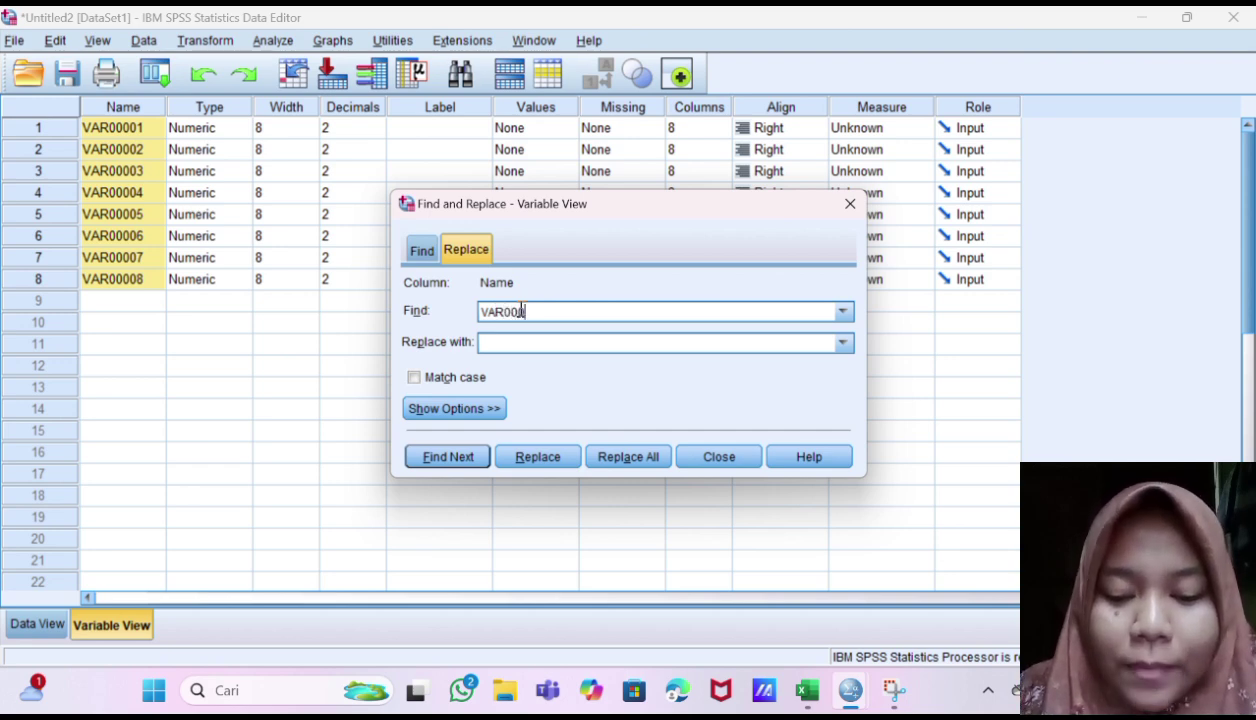
{"action": "type", "text": "0"}
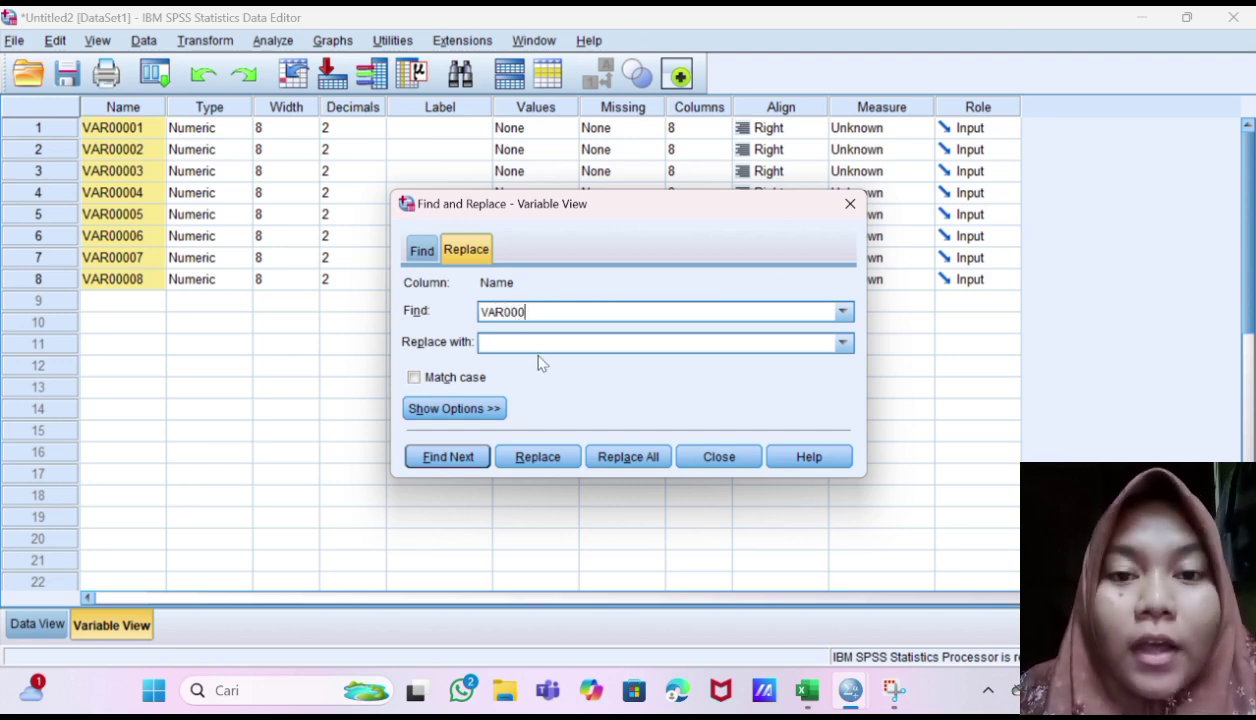
{"action": "left_click", "coordinate": [536, 343]}
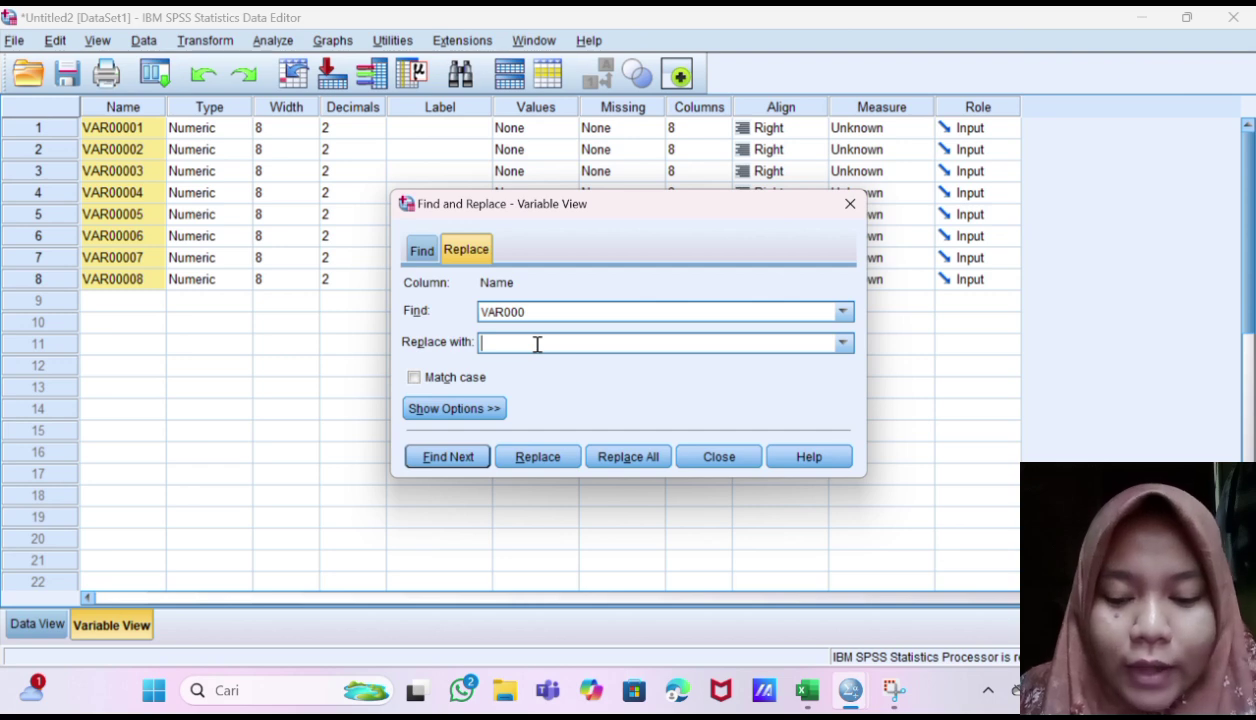
{"action": "type", "text": "Soal"}
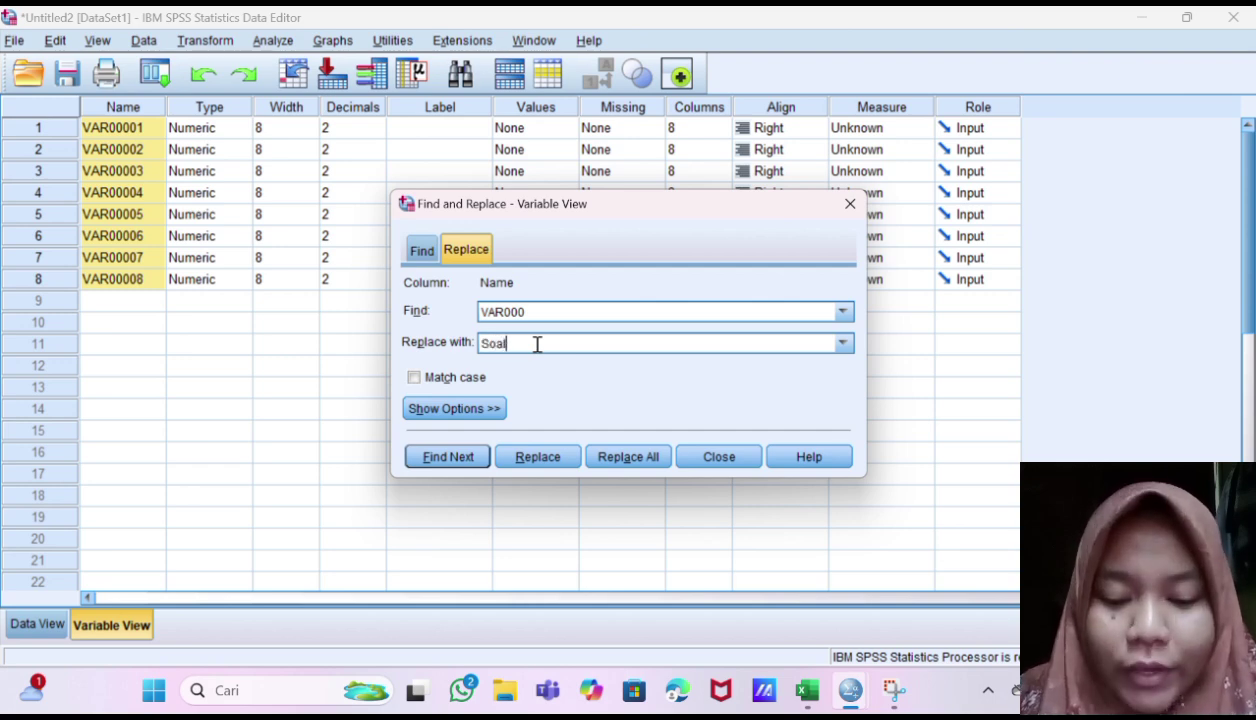
{"action": "left_click", "coordinate": [604, 459]}
Rename the eighth variable as SkorTotal.
{"action": "left_click", "coordinate": [118, 282]}
{"action": "double_click", "coordinate": [118, 282]}
{"action": "type", "text": "S"}
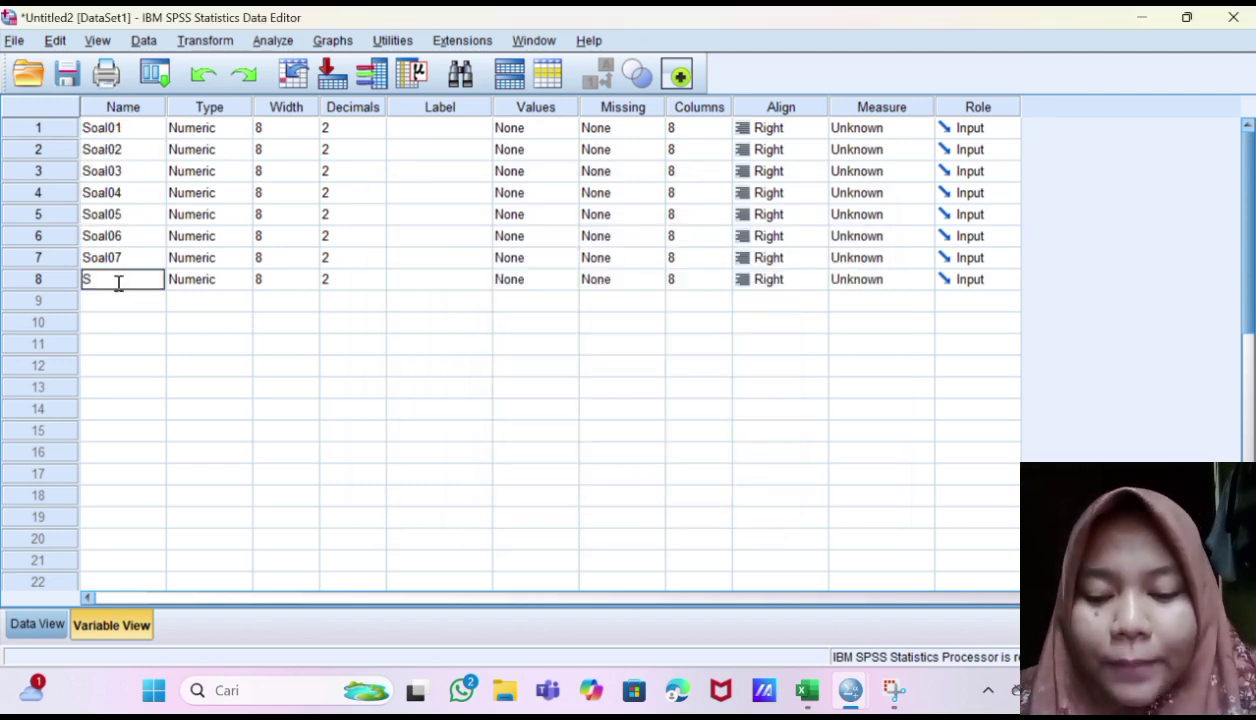
{"action": "type", "text": "korTotal"}
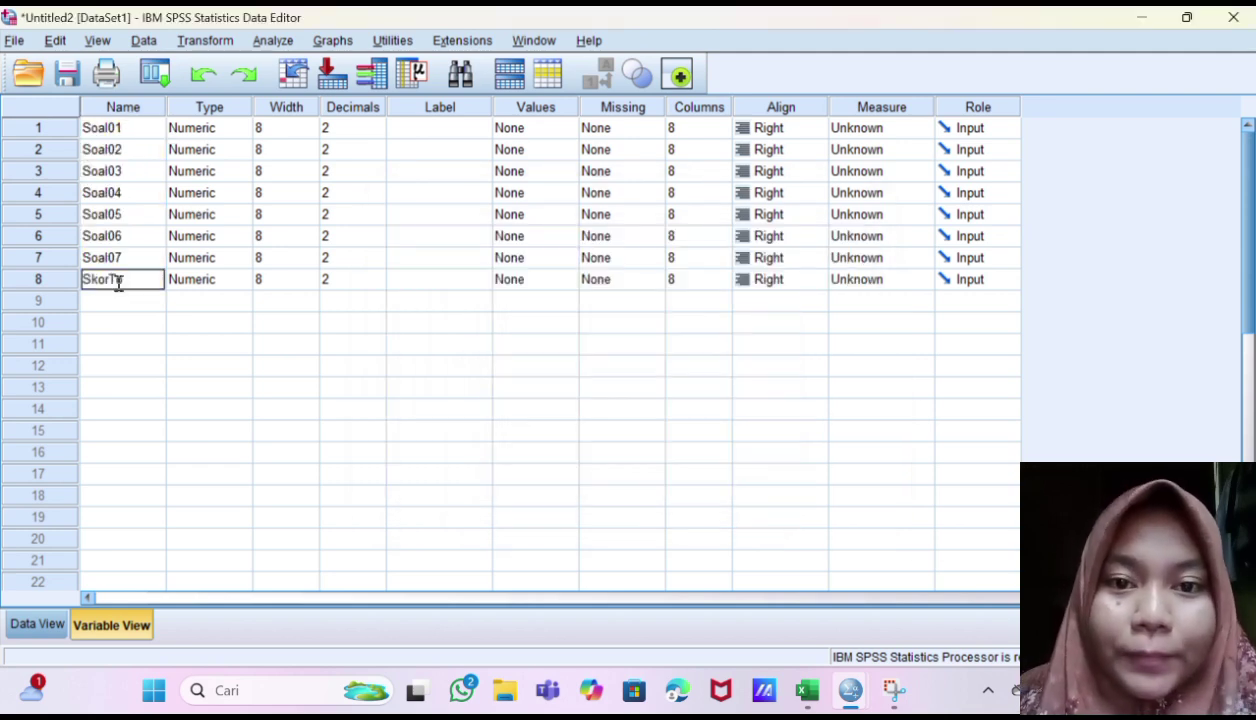
Set the decimals to 0 for all eight variables, from Soal01 through SkorTotal.
{"action": "left_click", "coordinate": [338, 131]}
{"action": "key", "text": "Return"}
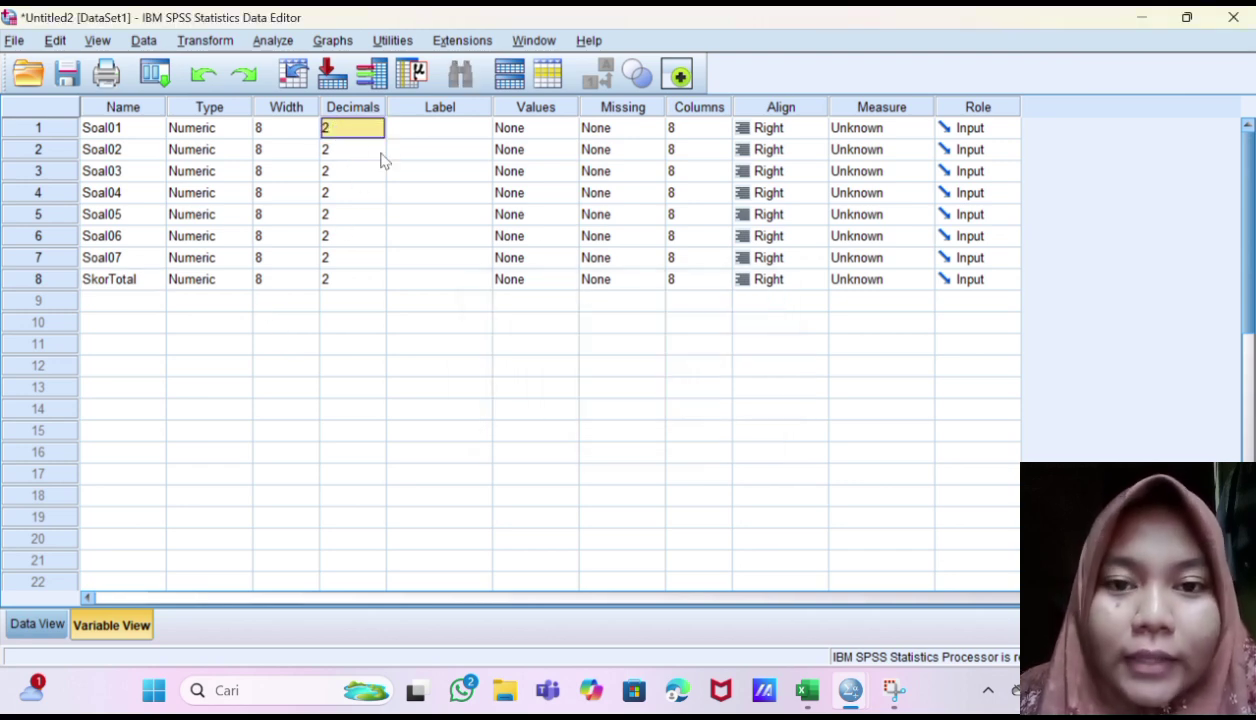
{"action": "left_click", "coordinate": [353, 127]}
{"action": "key", "text": "BackSpace"}
{"action": "type", "text": "0"}
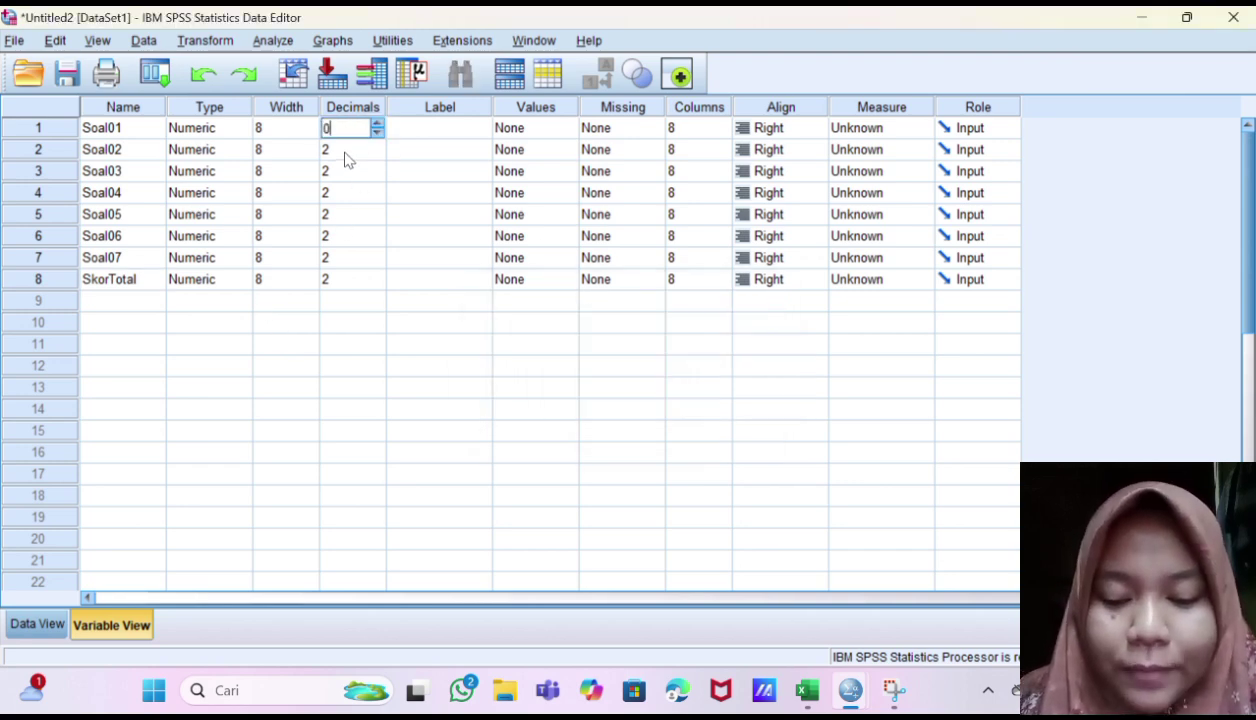
{"action": "key", "text": "Down"}
{"action": "type", "text": "0"}
{"action": "key", "text": "Down"}
{"action": "type", "text": "0"}
{"action": "key", "text": "Down"}
{"action": "key", "text": "0"}
{"action": "key", "text": "Down"}
{"action": "key", "text": "0"}
{"action": "key", "text": "Down"}
{"action": "key", "text": "0"}
{"action": "key", "text": "Down"}
{"action": "key", "text": "0"}
{"action": "key", "text": "Down"}
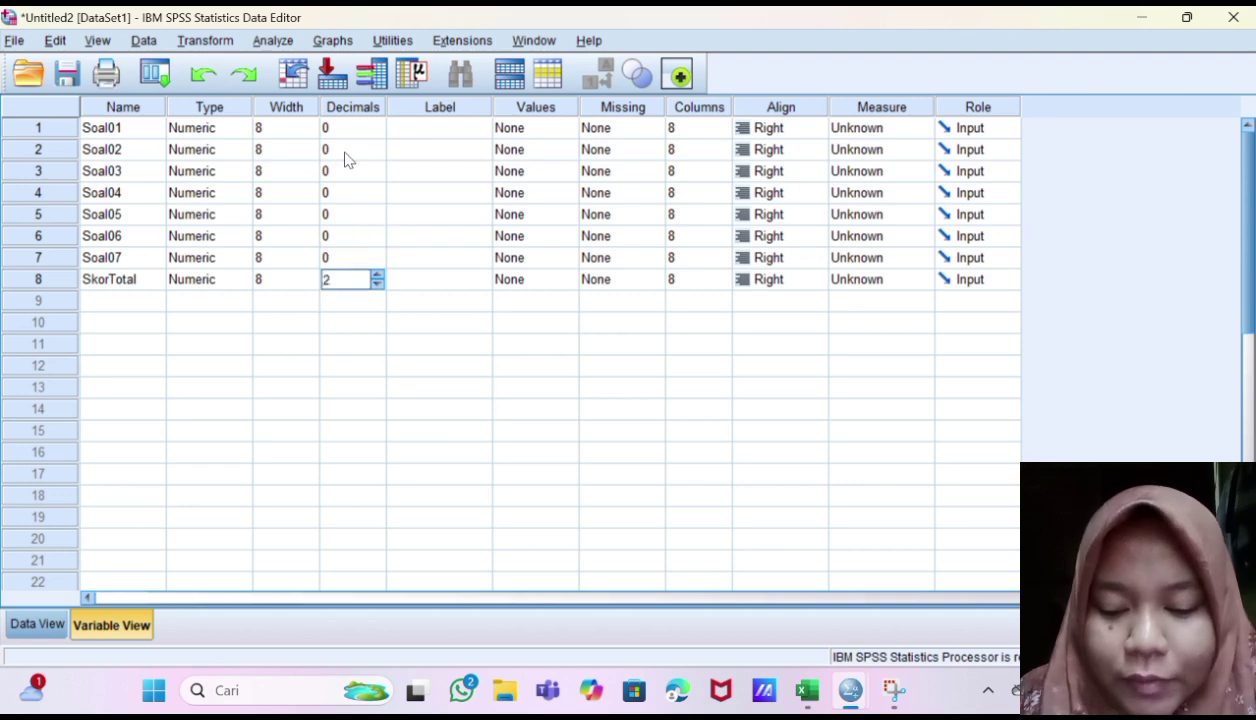
{"action": "type", "text": "0"}
Set the measurement level of all eight variables, Soal01 through SkorTotal, to Scale.
{"action": "left_click", "coordinate": [870, 107]}
{"action": "left_click", "coordinate": [870, 129]}
{"action": "left_click", "coordinate": [871, 151]}
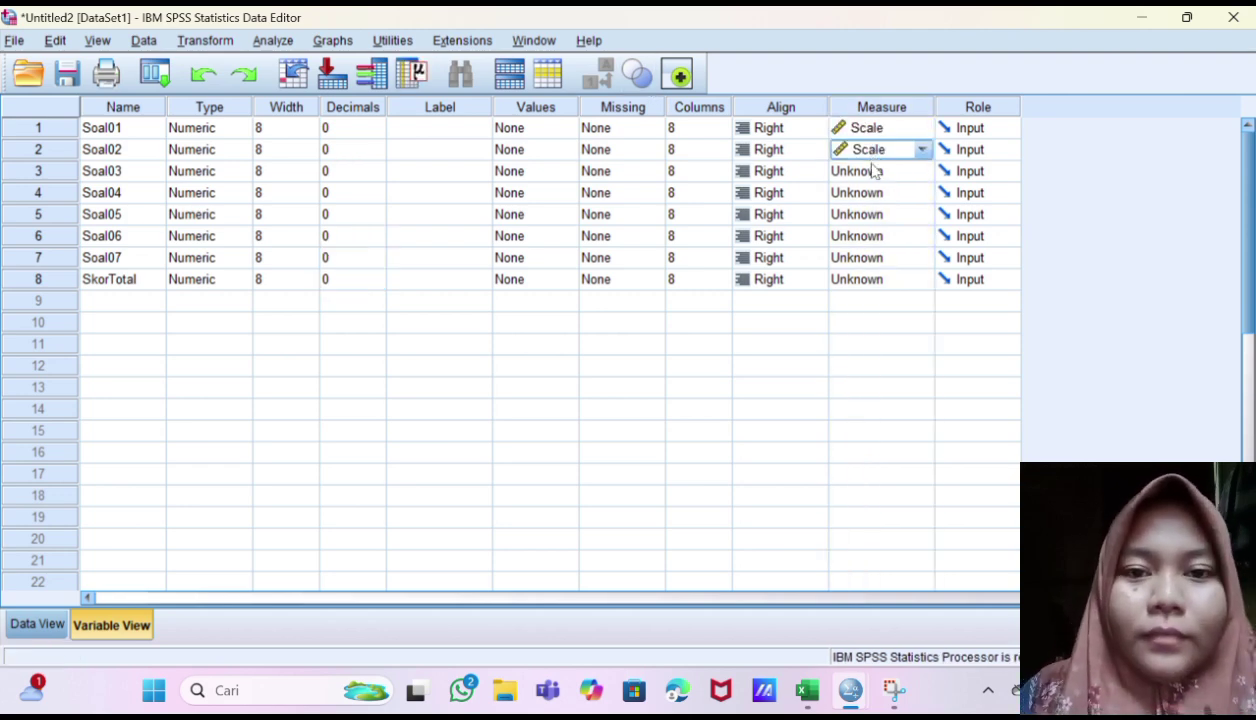
{"action": "left_click", "coordinate": [871, 171]}
{"action": "left_click", "coordinate": [871, 193]}
{"action": "left_click", "coordinate": [871, 213]}
{"action": "left_click", "coordinate": [873, 236]}
{"action": "left_click", "coordinate": [876, 258]}
{"action": "left_click", "coordinate": [876, 280]}
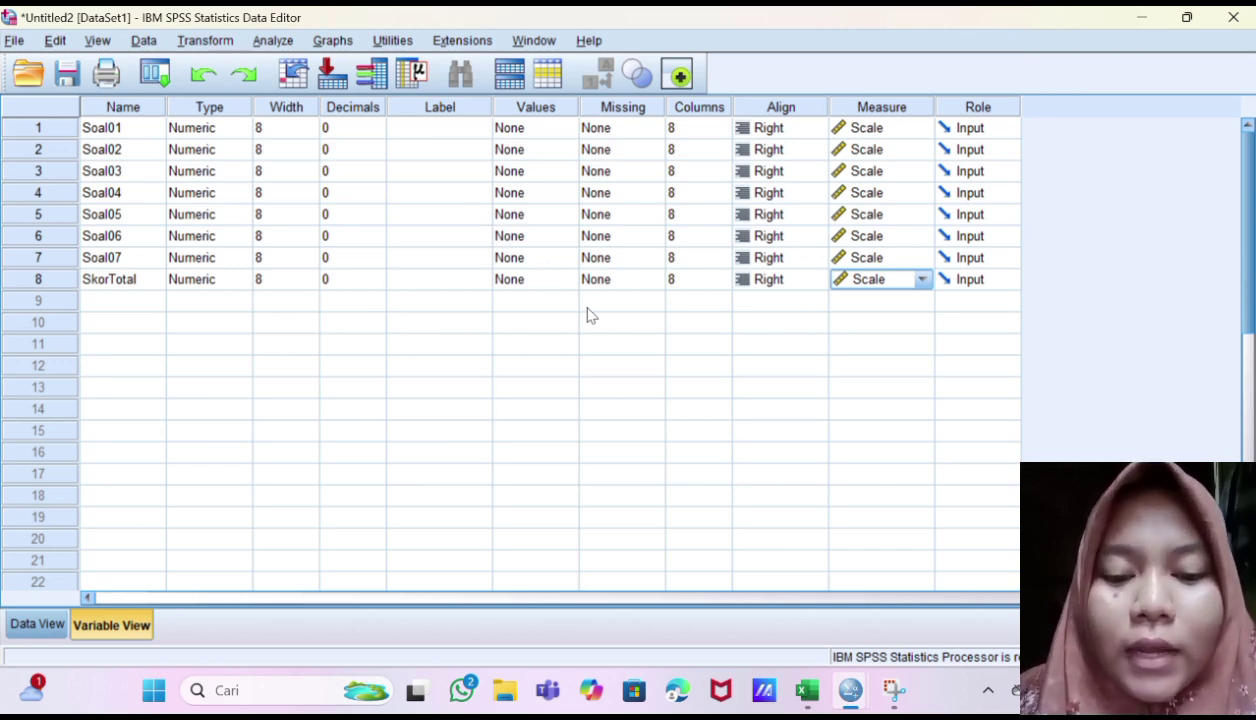
Set up a Reliability Analysis with Soal01 to Soal07 as items, leaving SkorTotal out and keeping the Alpha model.
{"action": "key", "text": "ctrl+t"}
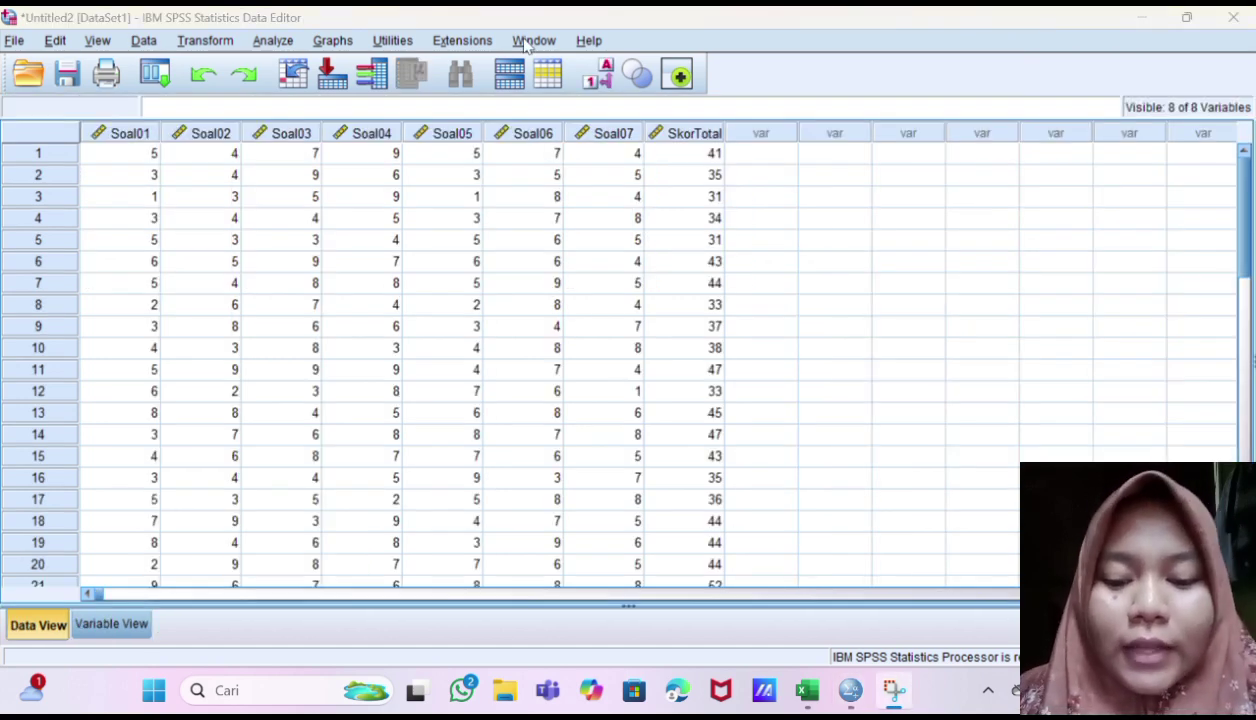
{"action": "left_click", "coordinate": [273, 42]}
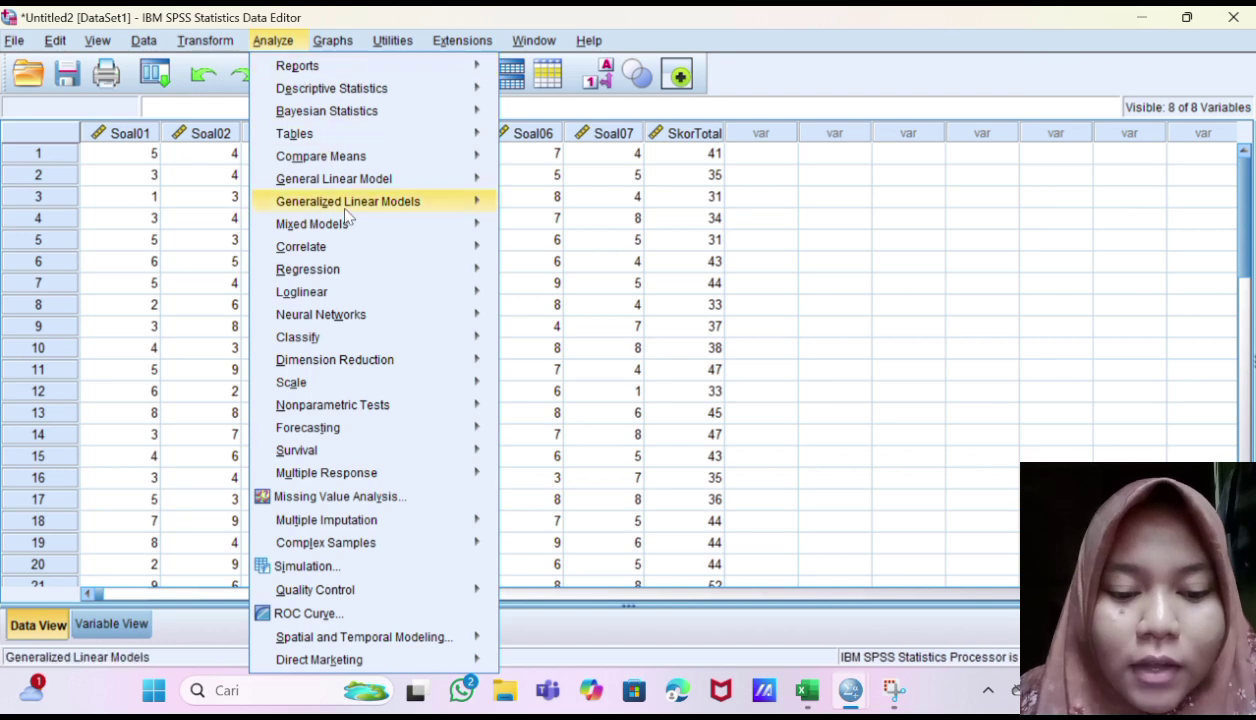
{"action": "mouse_move", "coordinate": [345, 383]}
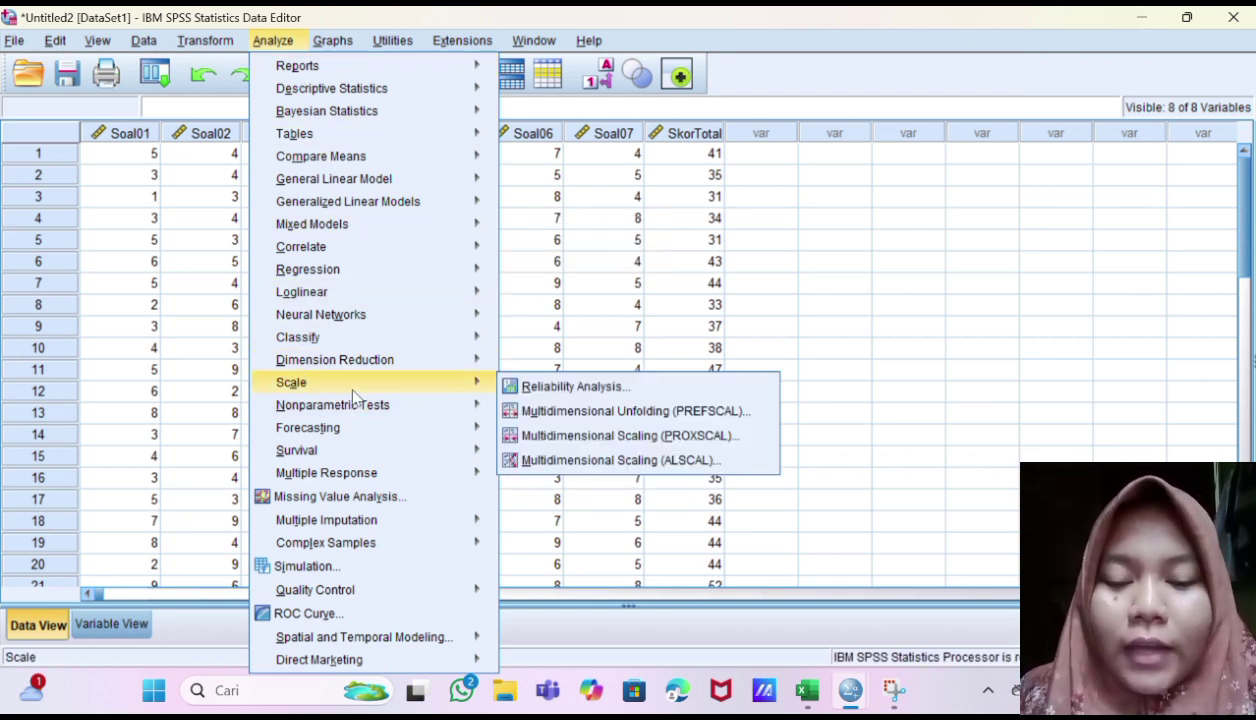
{"action": "left_click", "coordinate": [543, 389]}
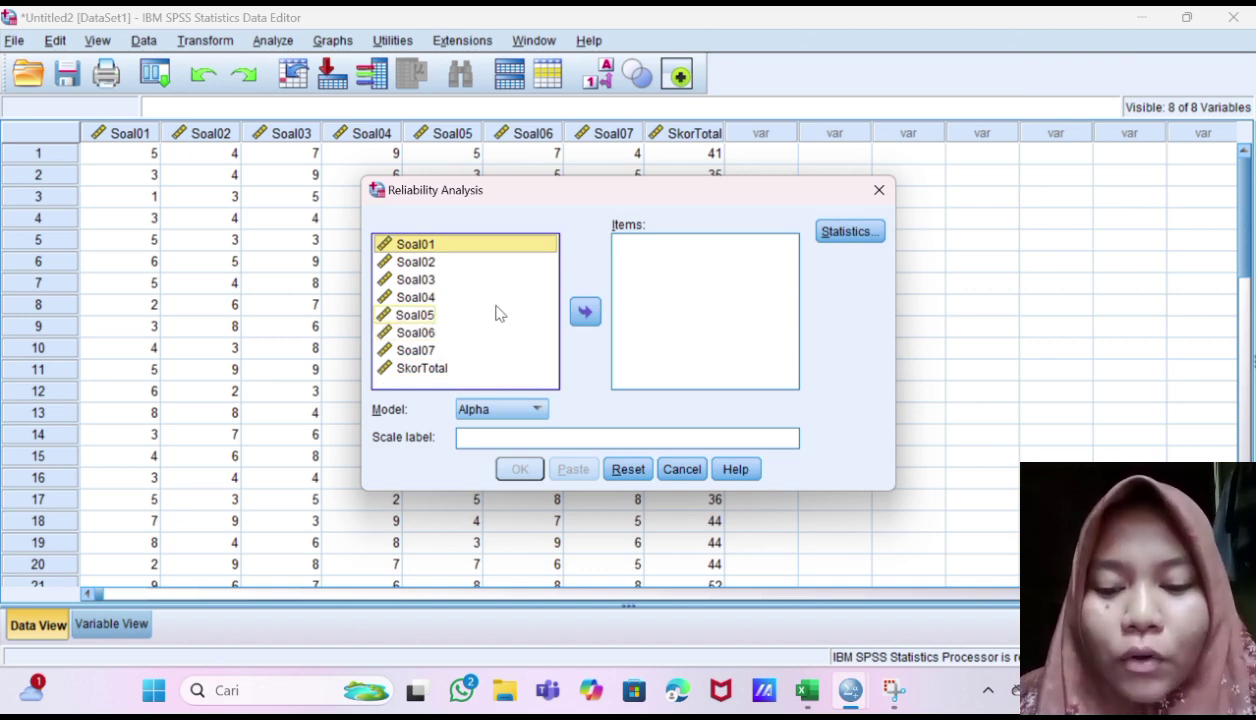
{"action": "key", "text": "ctrl+a"}
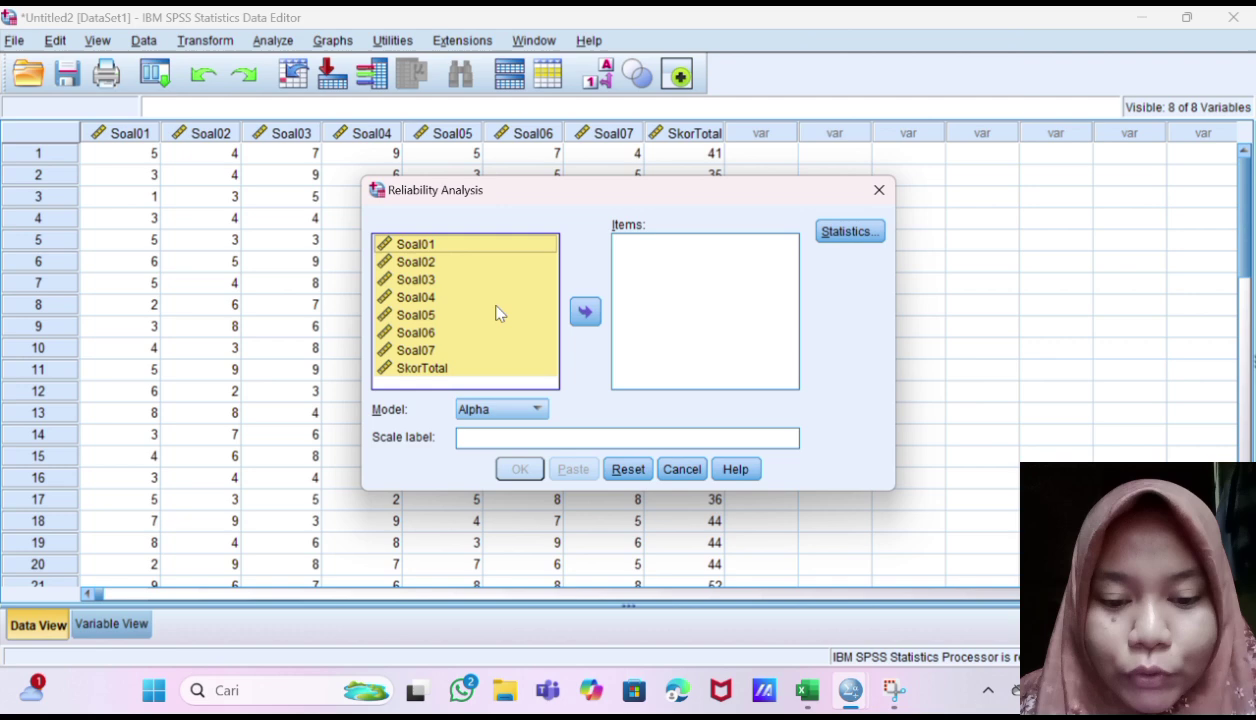
{"action": "left_click", "coordinate": [585, 311]}
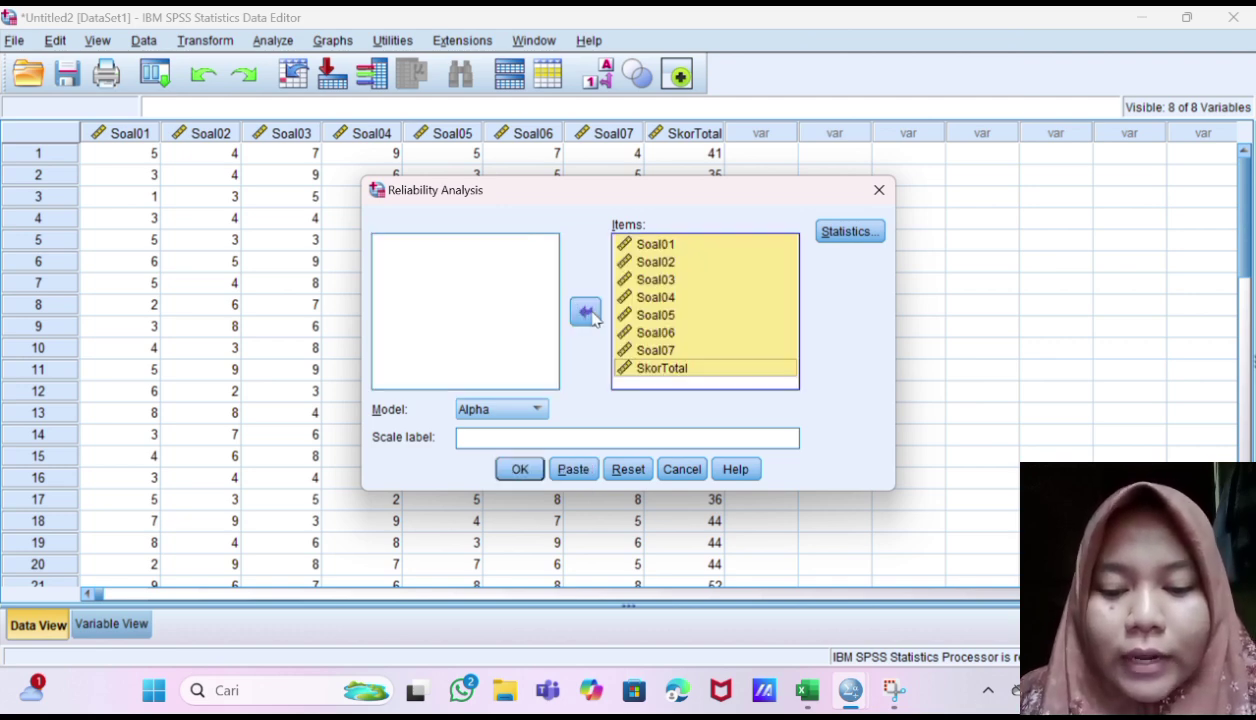
{"action": "left_click", "coordinate": [648, 369]}
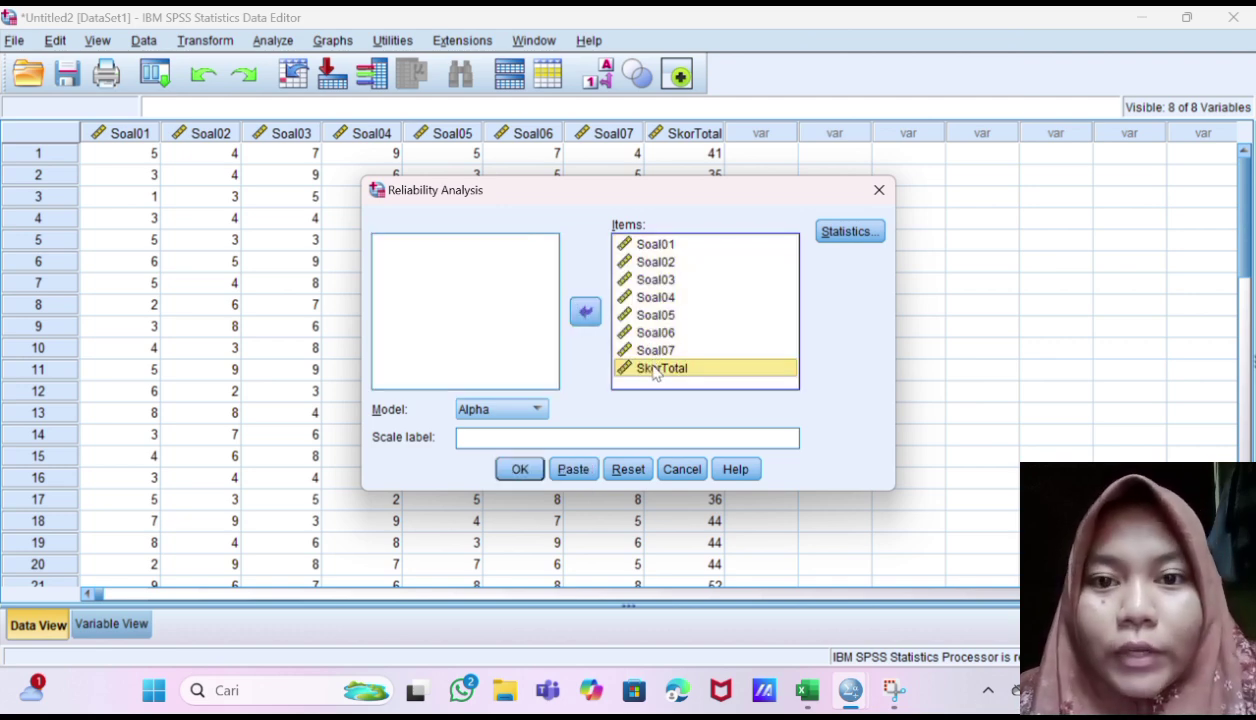
{"action": "left_click", "coordinate": [579, 318]}
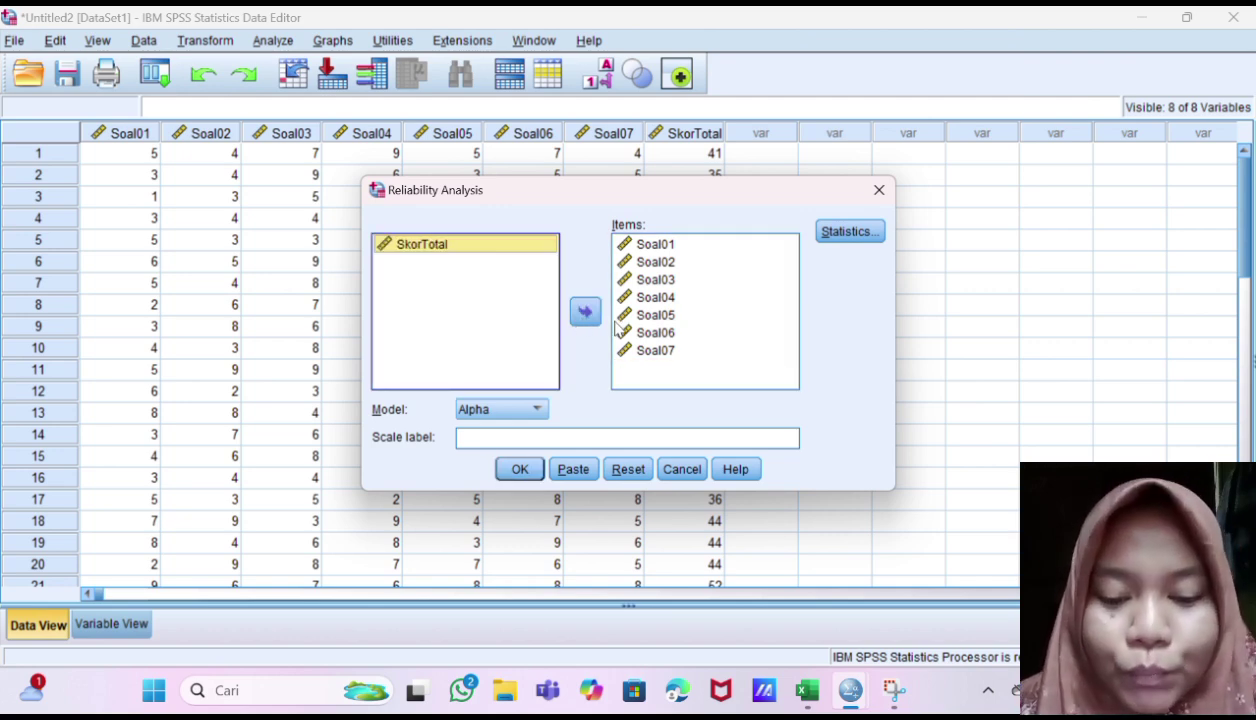
{"action": "left_click", "coordinate": [540, 408]}
{"action": "left_click", "coordinate": [540, 409]}
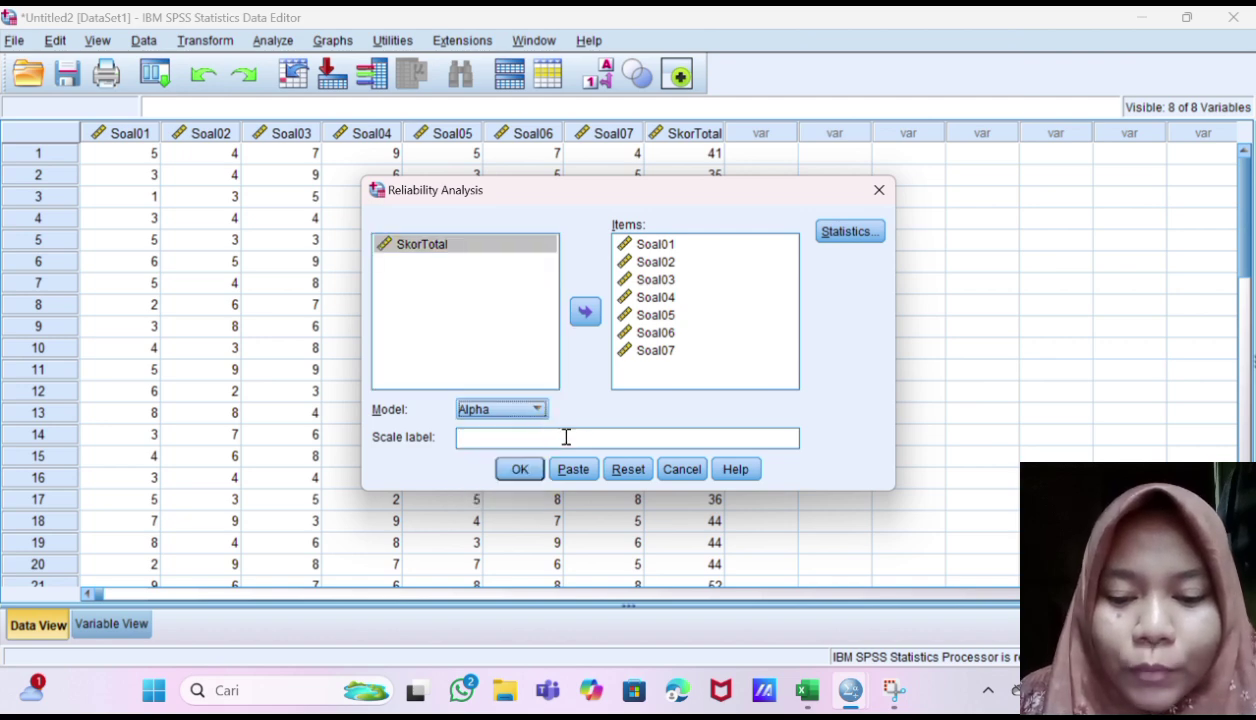
Request descriptives for Item, Scale and Scale if item deleted in the reliability statistics options.
{"action": "left_click", "coordinate": [864, 236]}
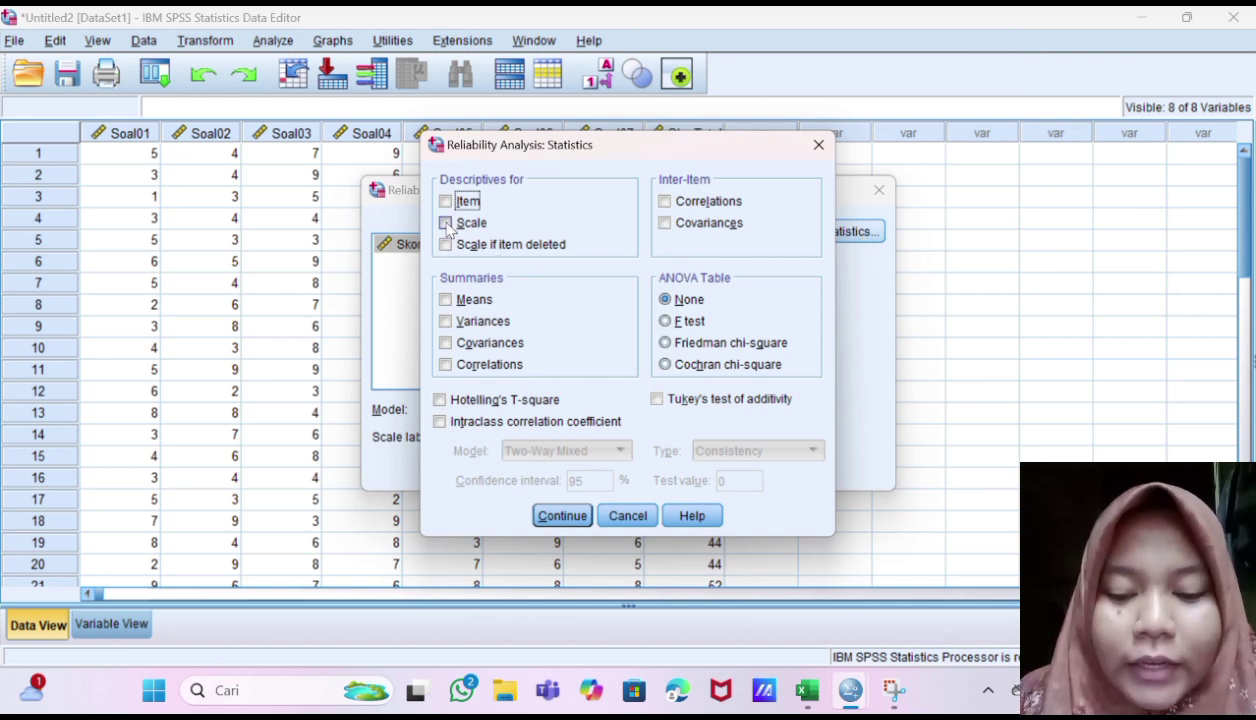
{"action": "left_click", "coordinate": [446, 223]}
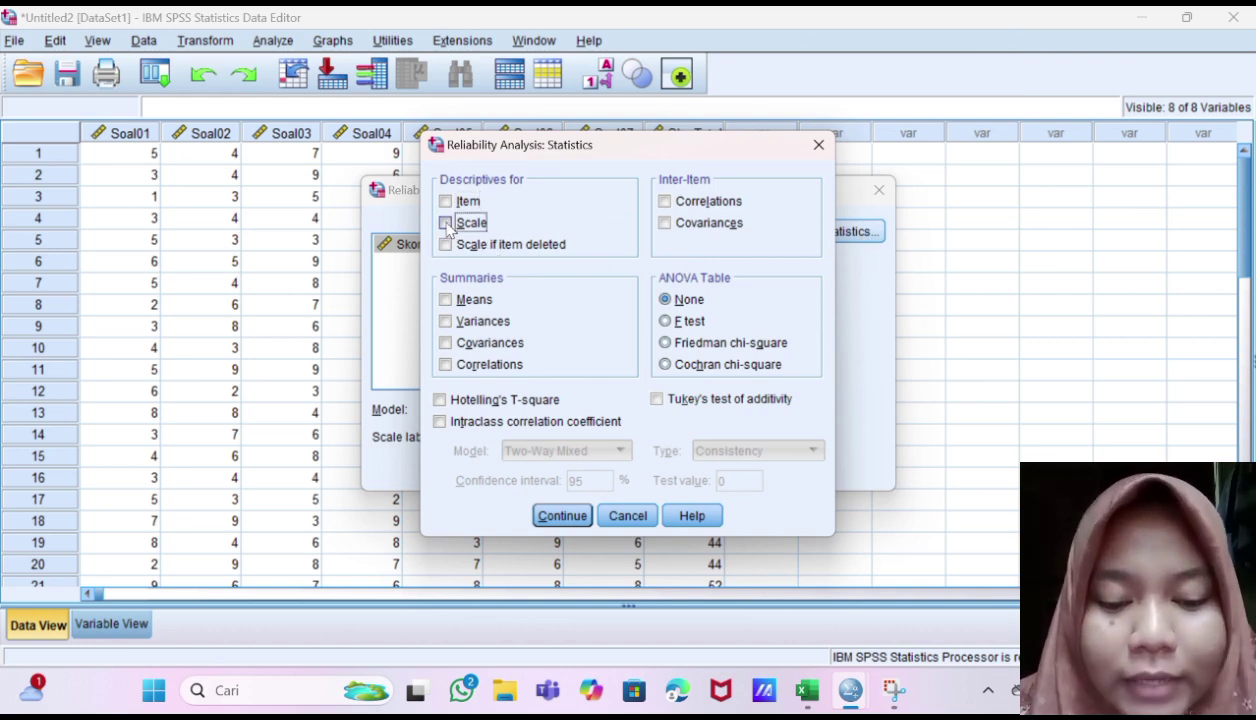
{"action": "left_click", "coordinate": [446, 203]}
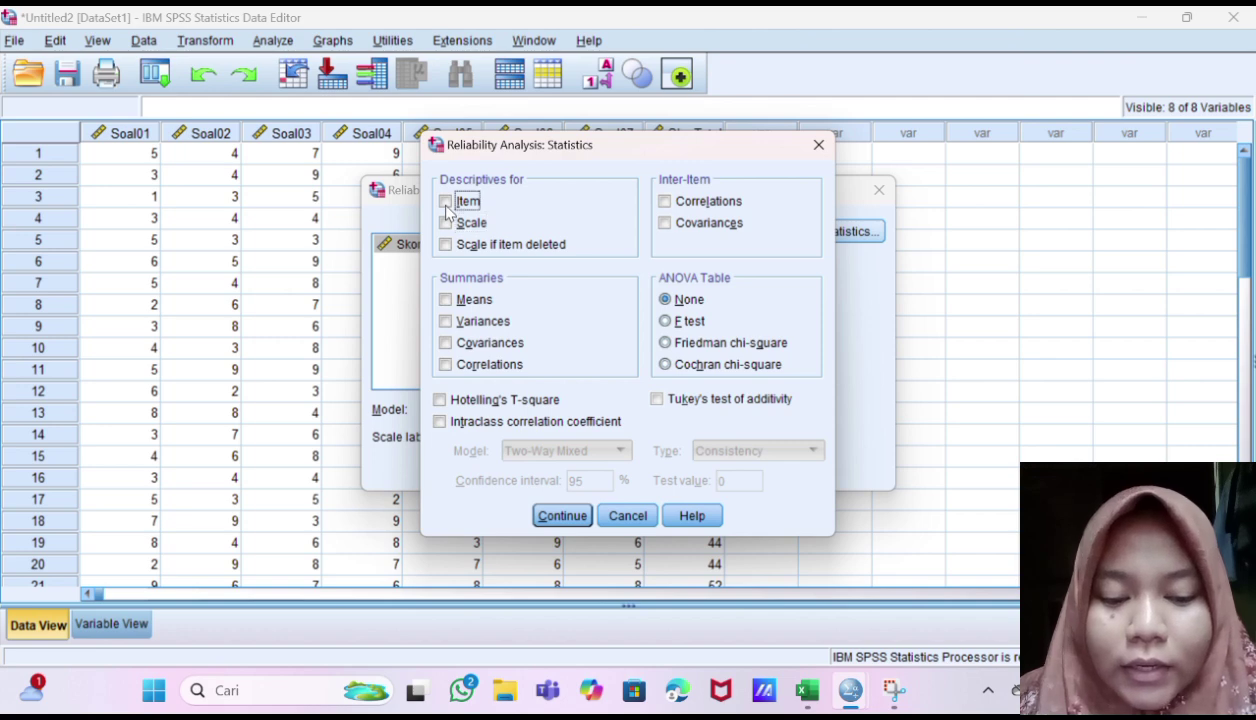
{"action": "left_click", "coordinate": [446, 223]}
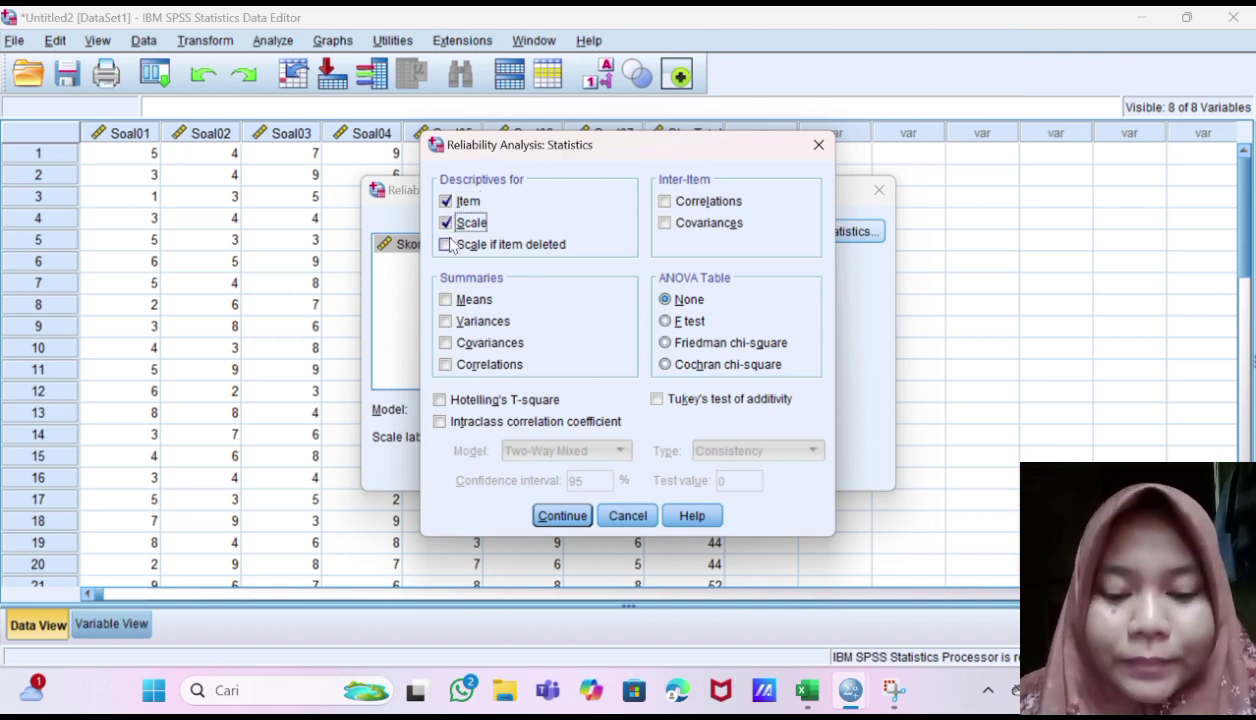
{"action": "left_click", "coordinate": [451, 249]}
{"action": "left_click", "coordinate": [446, 245]}
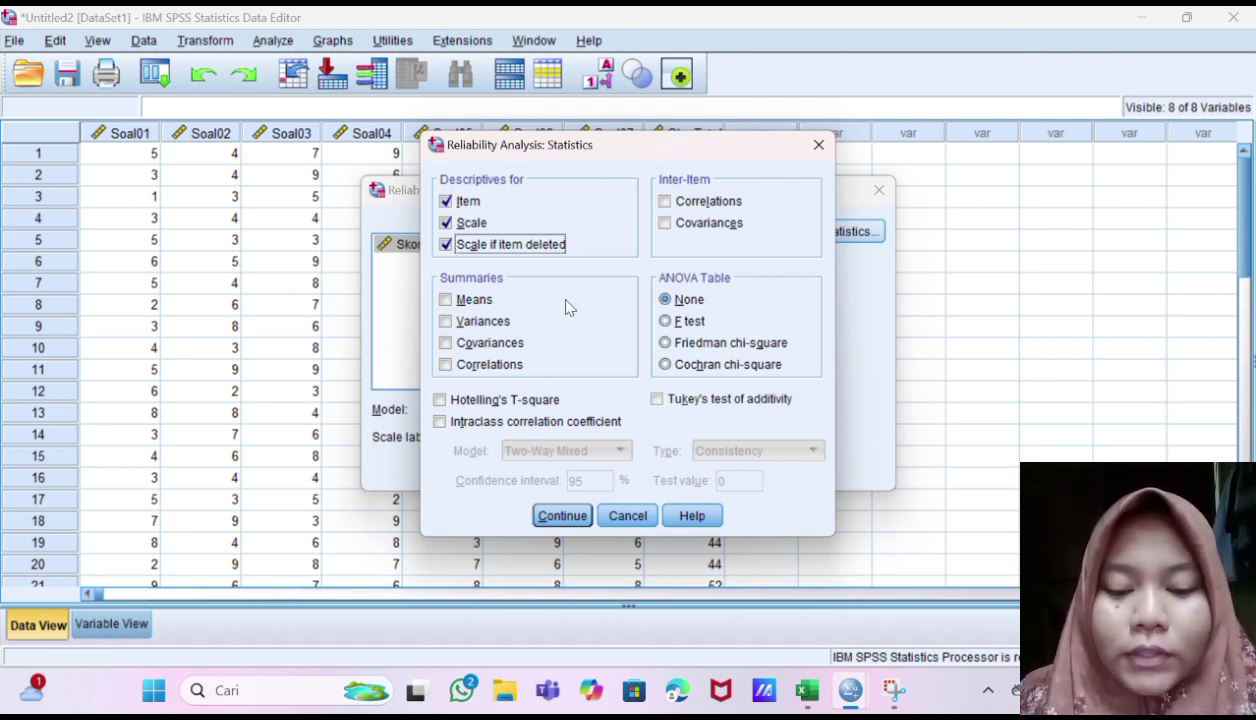
{"action": "left_click", "coordinate": [578, 516]}
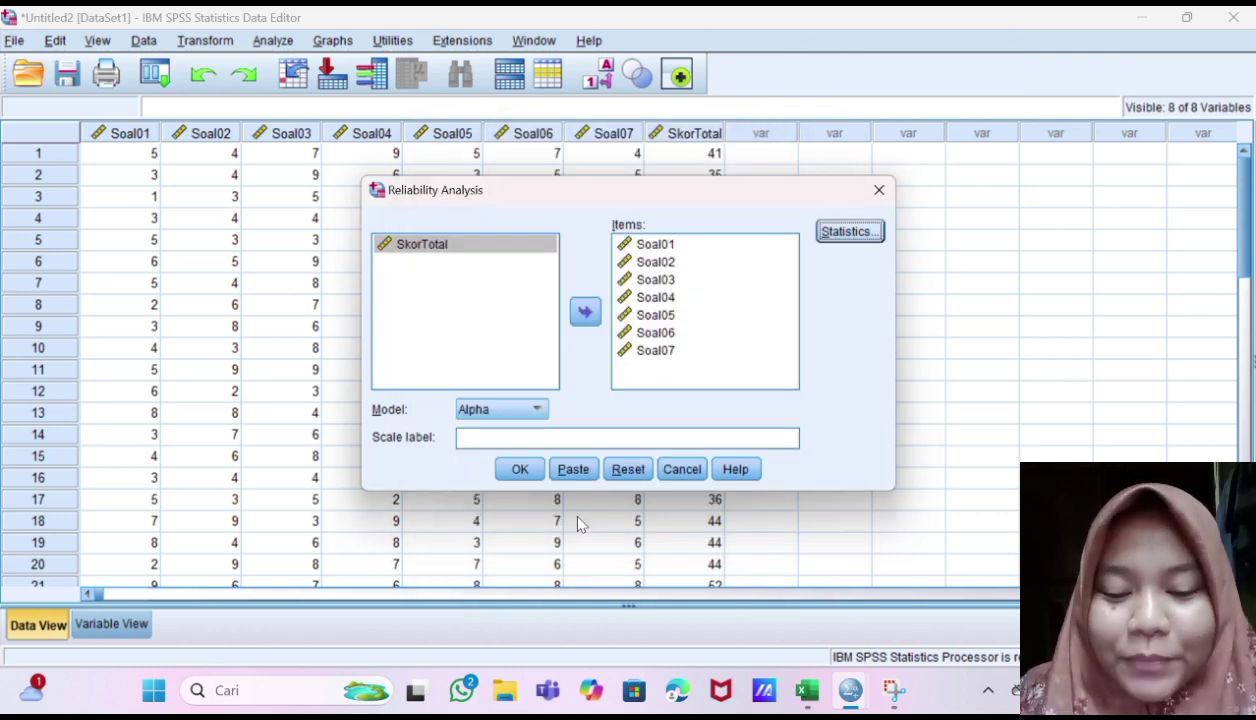
Run the reliability analysis and select the Reliability Statistics table in the output to examine Cronbach's Alpha.
{"action": "left_click", "coordinate": [521, 470]}
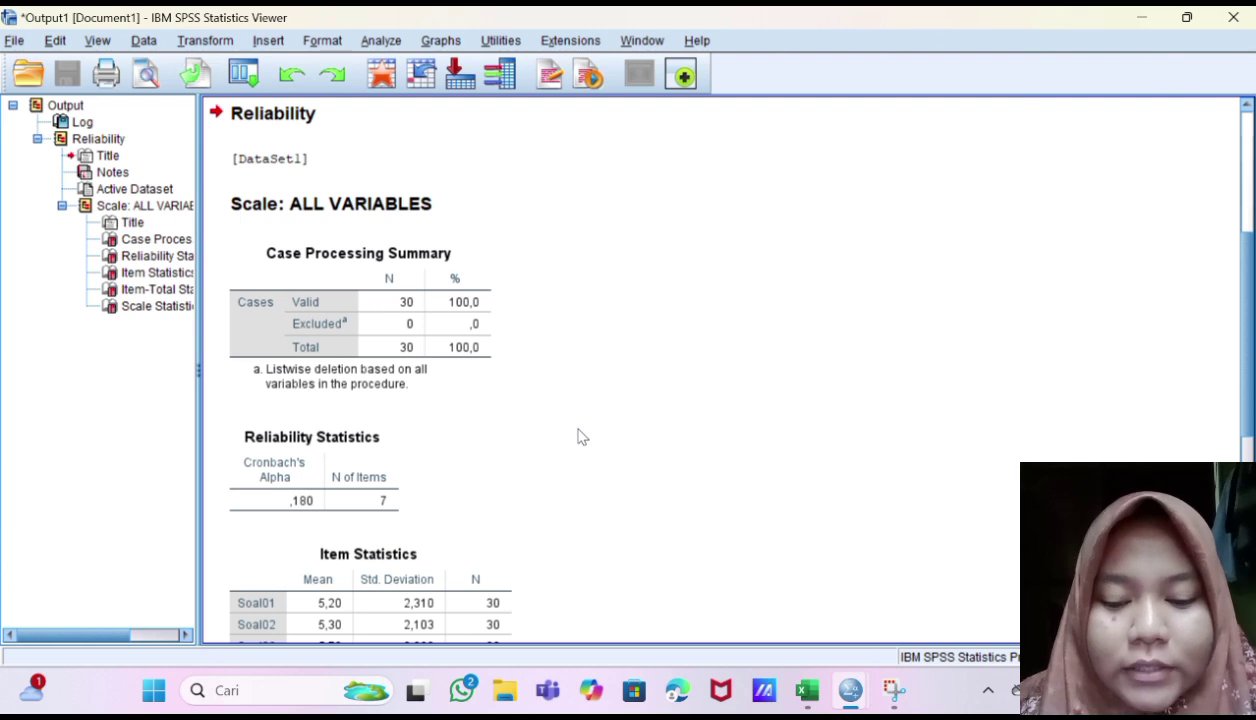
{"action": "left_click", "coordinate": [356, 467]}
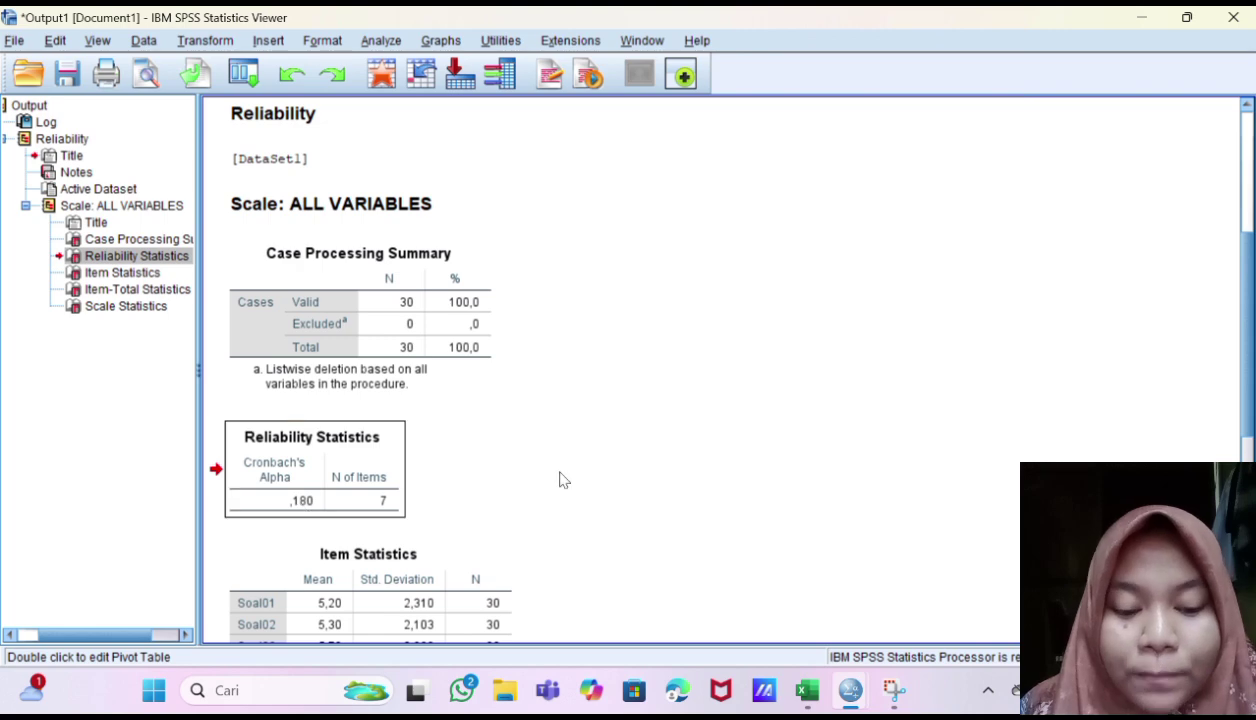
Examine the Item Statistics, Item-Total Statistics and Scale Statistics tables in the reliability output.
{"action": "scroll", "coordinate": [590, 483], "scroll_direction": "down", "scroll_amount": 3}
{"action": "scroll", "coordinate": [590, 483], "scroll_direction": "down", "scroll_amount": 3}
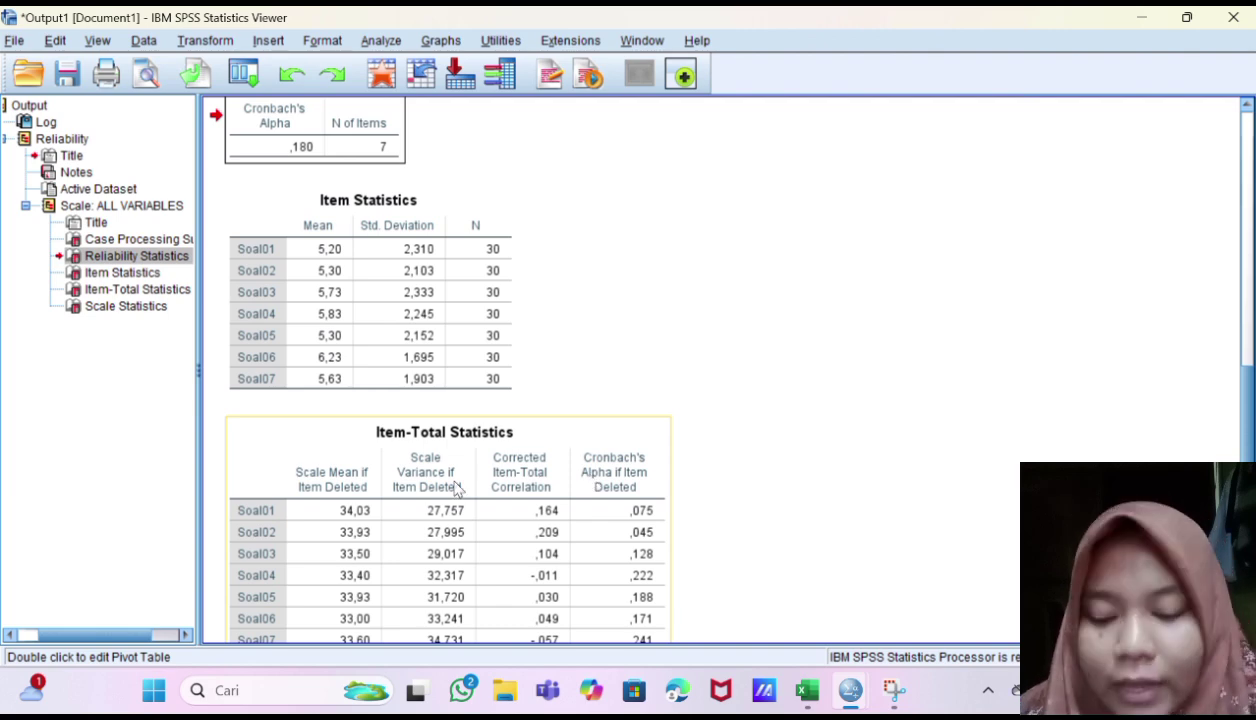
{"action": "scroll", "coordinate": [451, 484], "scroll_direction": "down", "scroll_amount": 3}
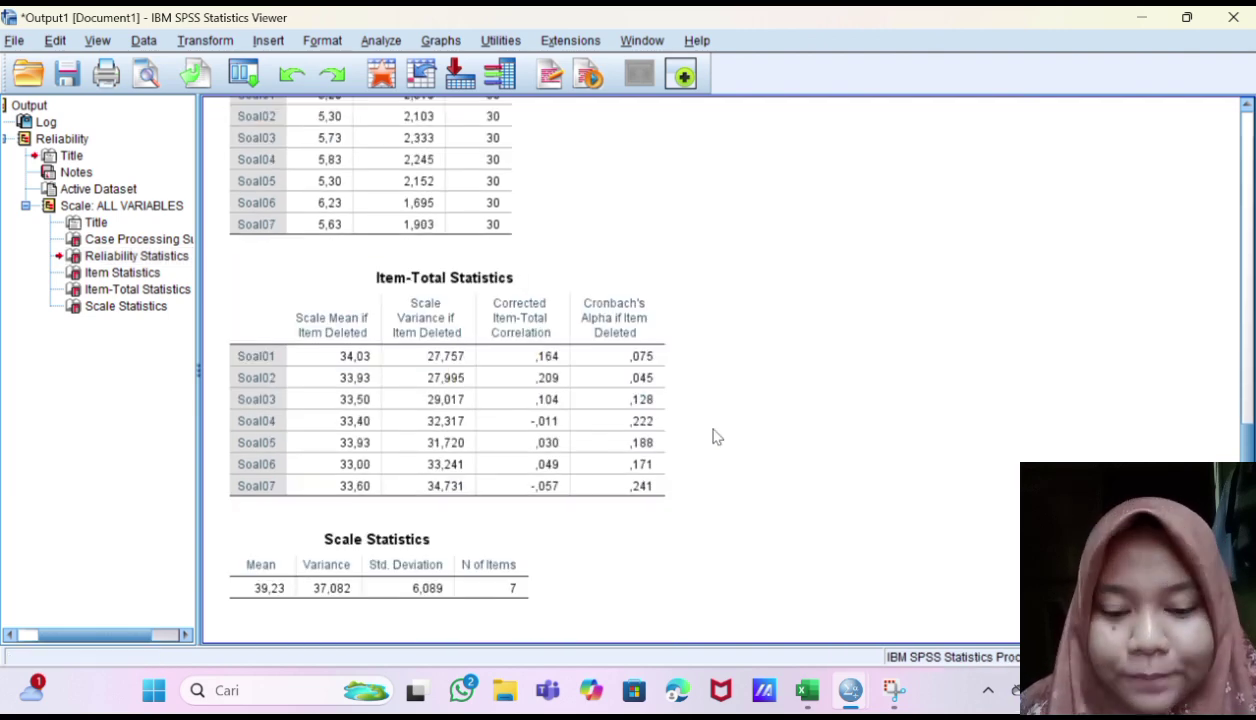
Switch to the SPSS data editor and set up a Frequencies analysis with Soal01 to Soal07, leaving SkorTotal out.
{"action": "key", "text": "alt+Tab"}
{"action": "left_click", "coordinate": [45, 624]}
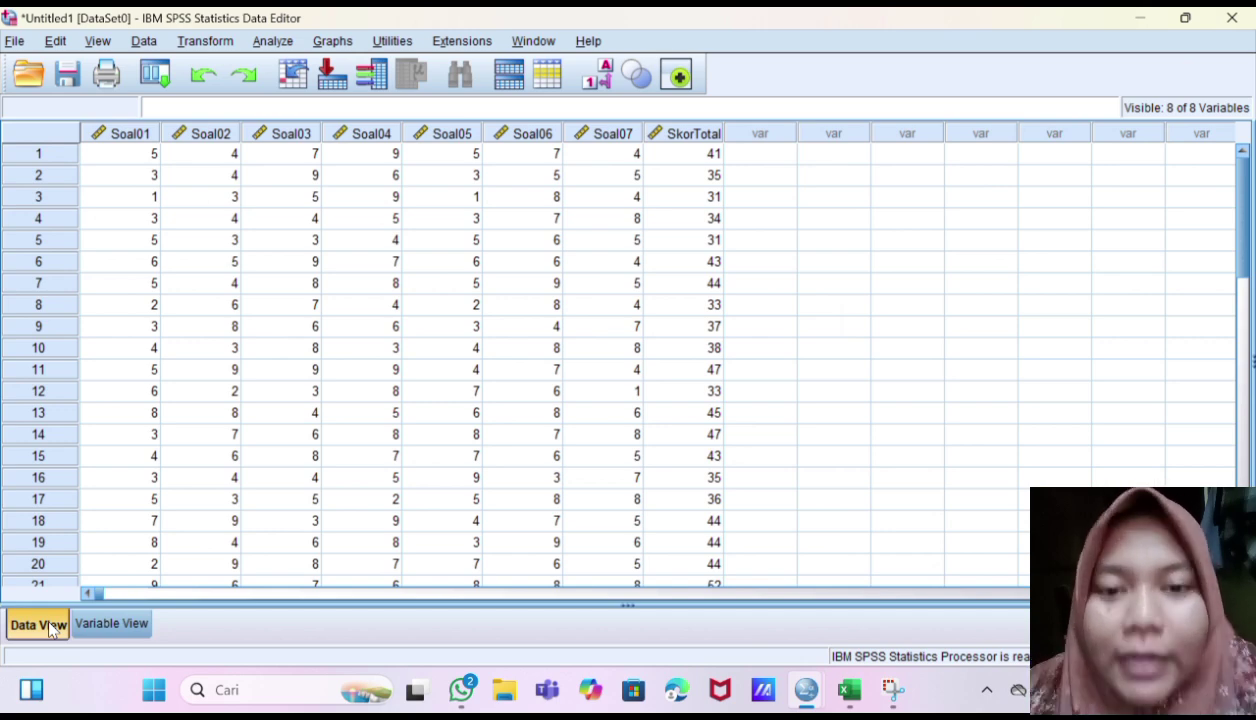
{"action": "left_click", "coordinate": [281, 44]}
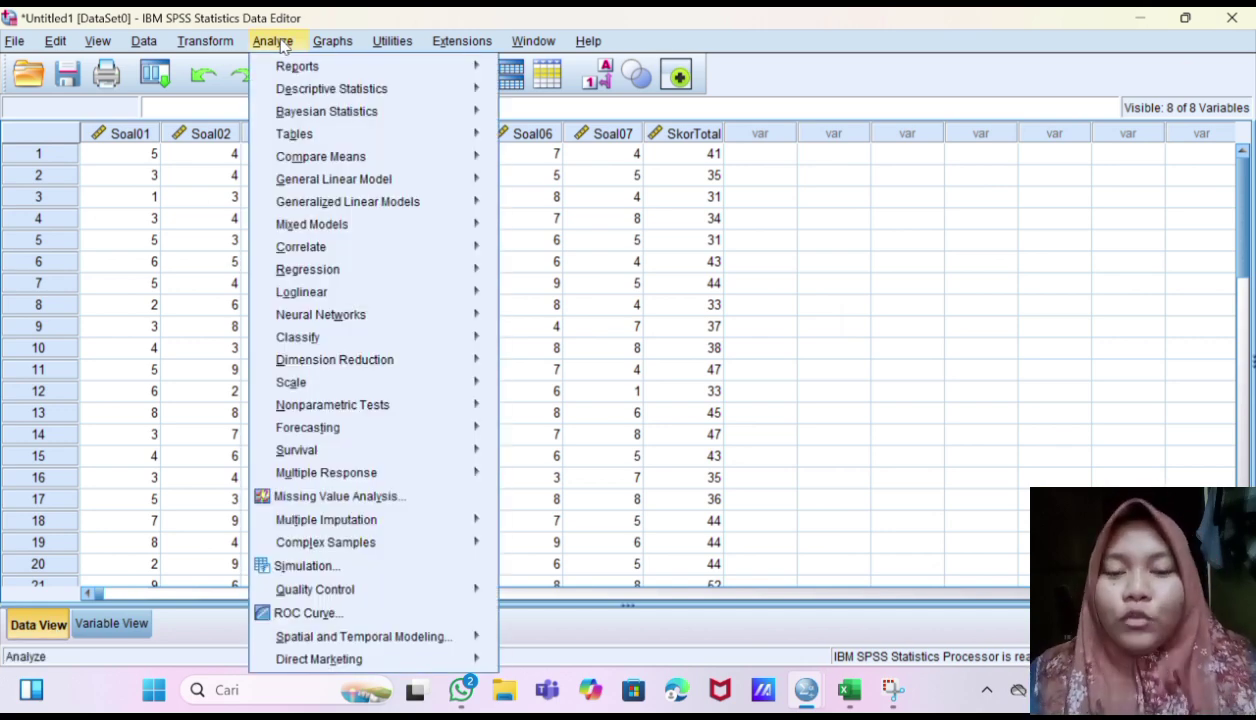
{"action": "left_click", "coordinate": [262, 42]}
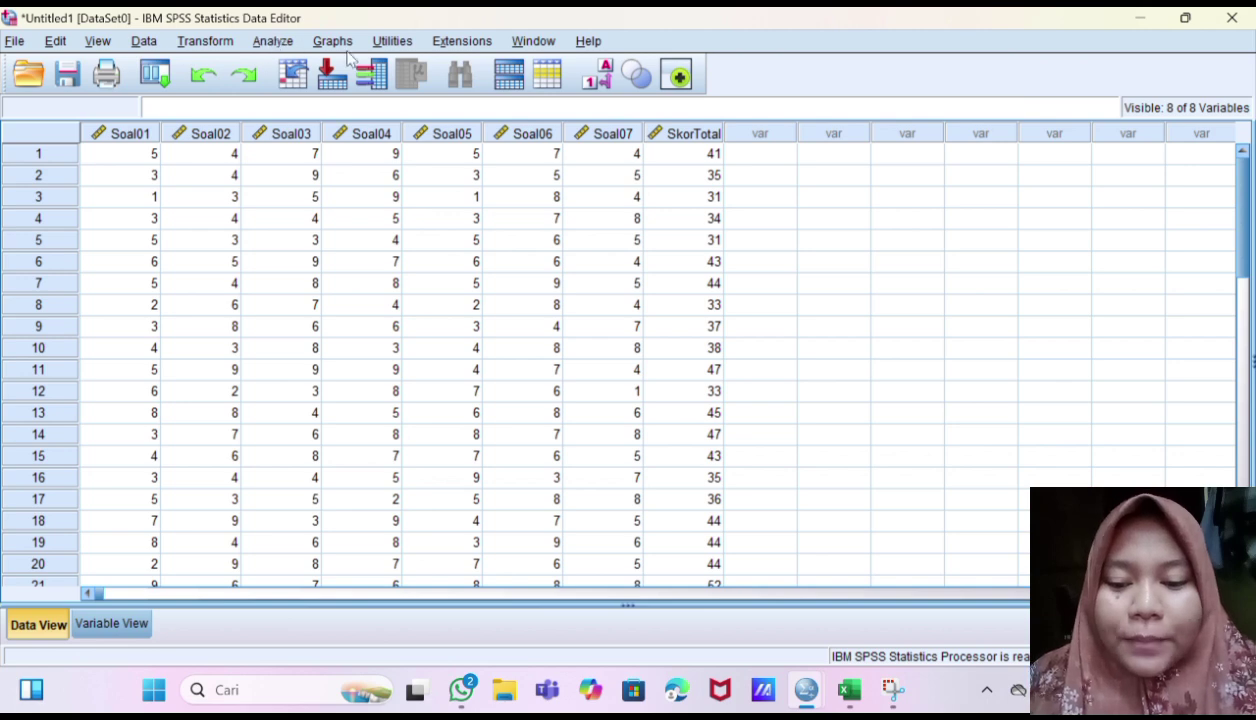
{"action": "left_click", "coordinate": [267, 43]}
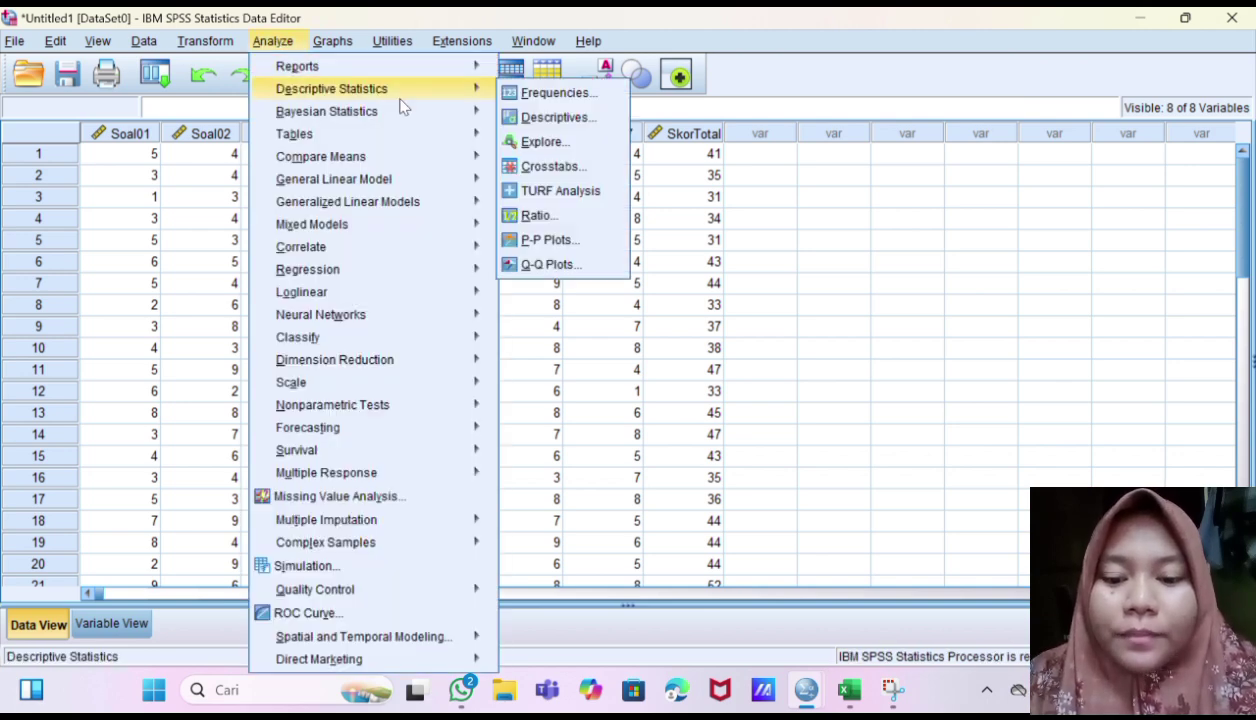
{"action": "left_click", "coordinate": [518, 92]}
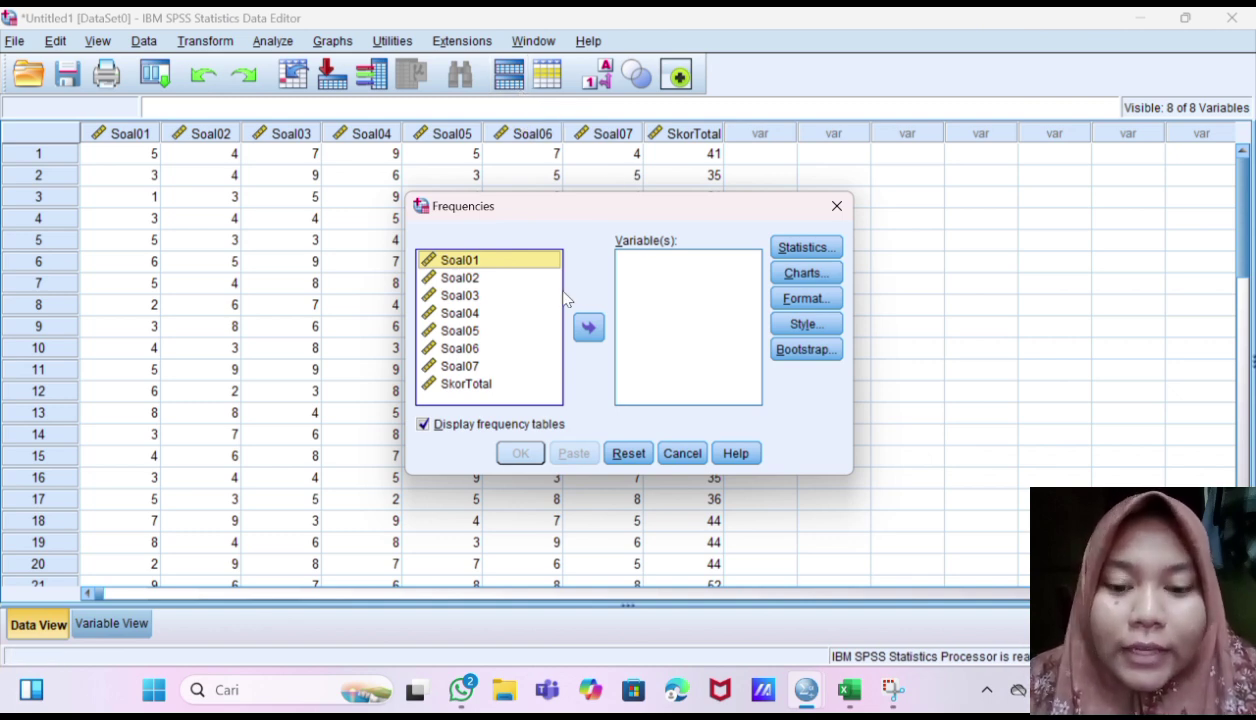
{"action": "key", "text": "ctrl+a"}
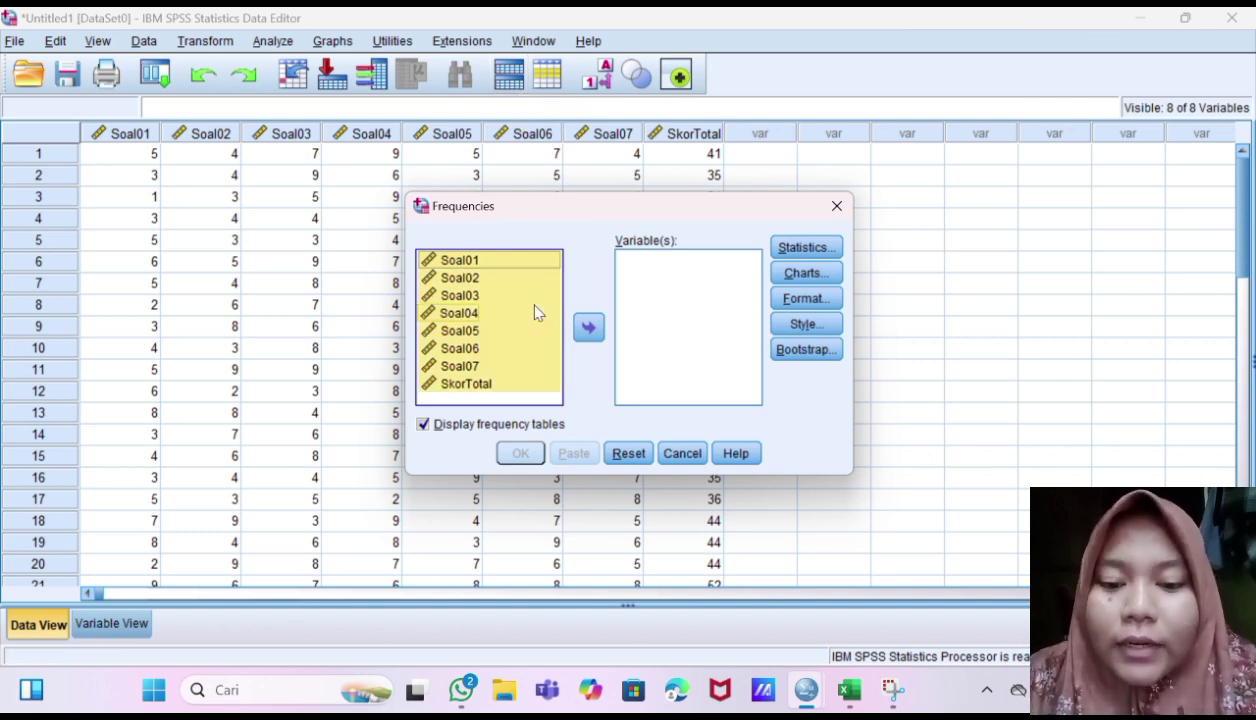
{"action": "left_click", "coordinate": [590, 328]}
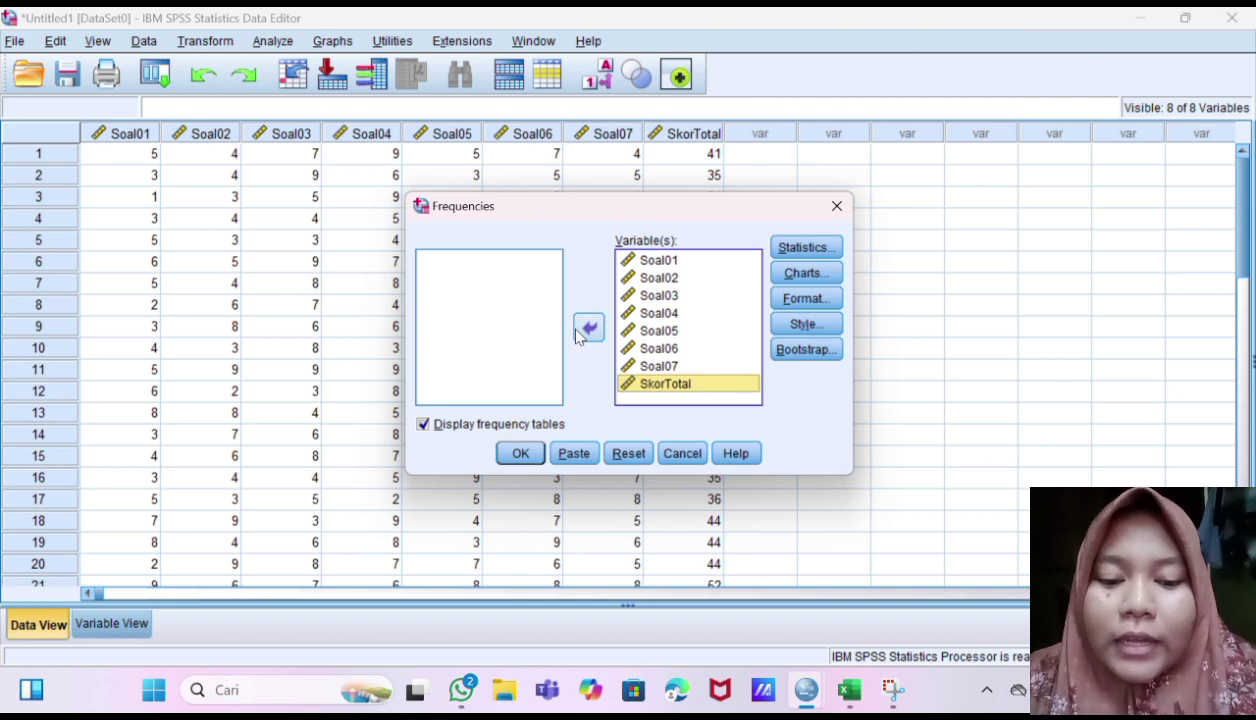
{"action": "left_click", "coordinate": [520, 33]}
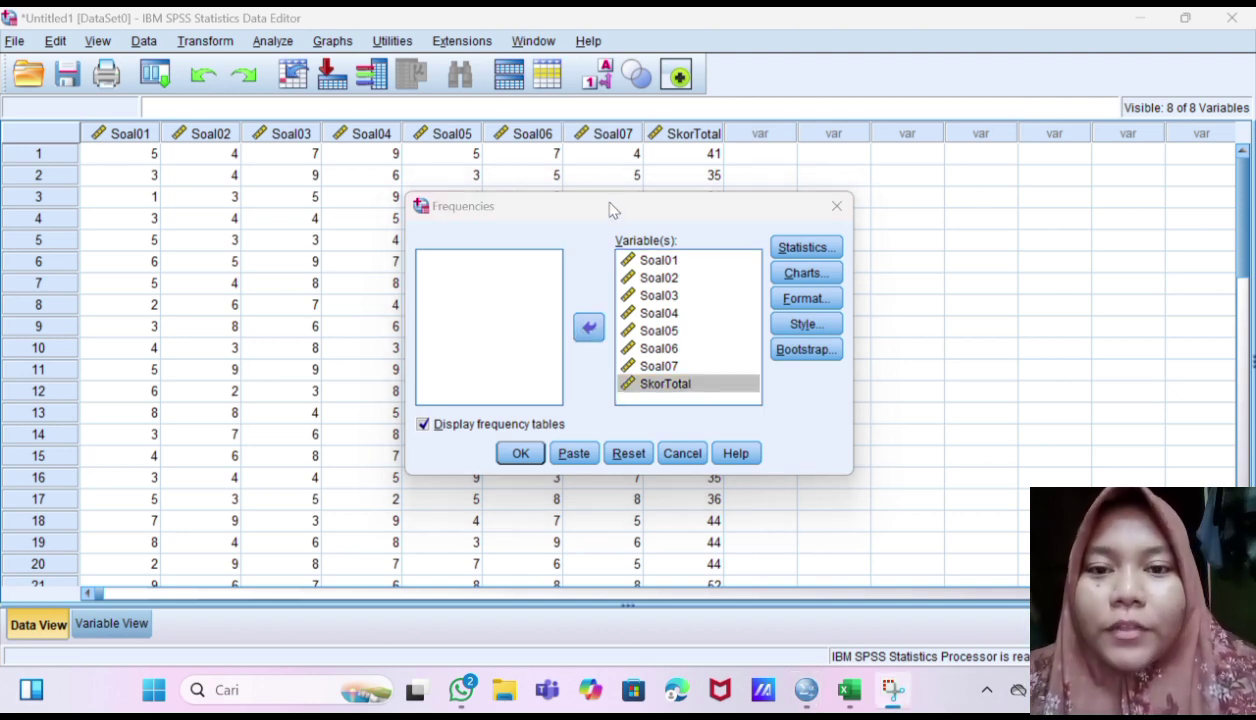
{"action": "left_click", "coordinate": [700, 367]}
{"action": "left_click", "coordinate": [698, 386]}
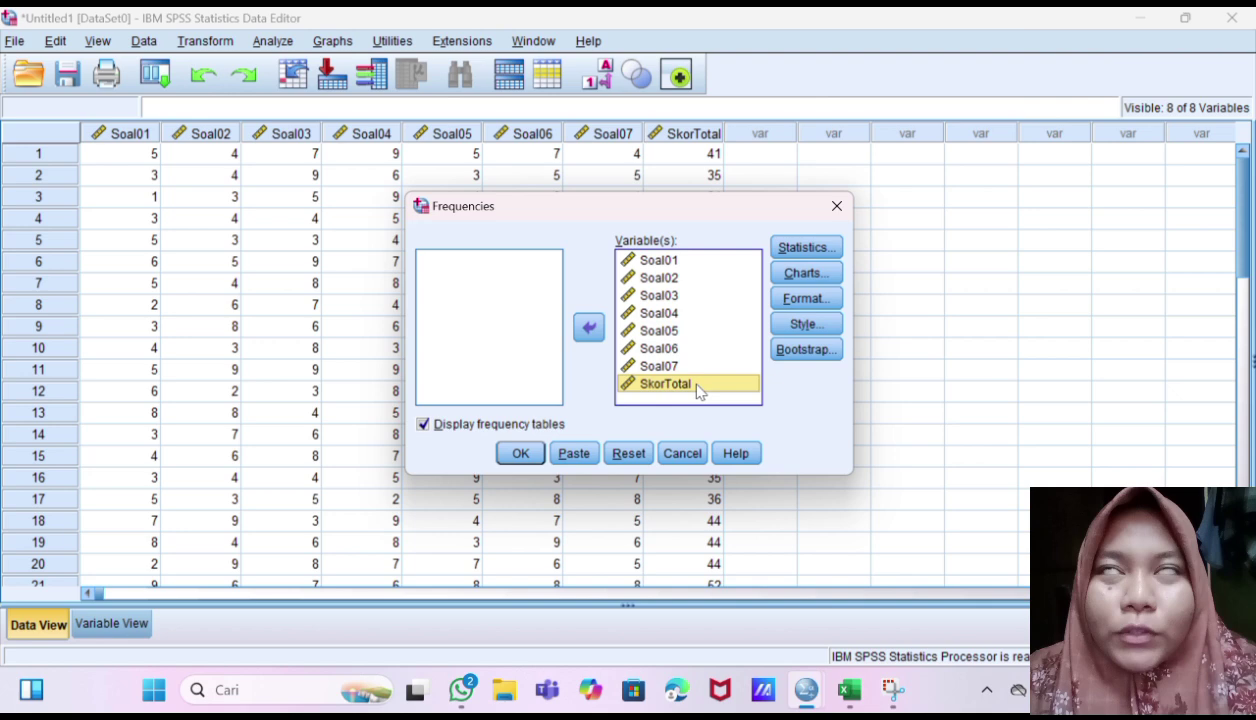
{"action": "left_click", "coordinate": [587, 330]}
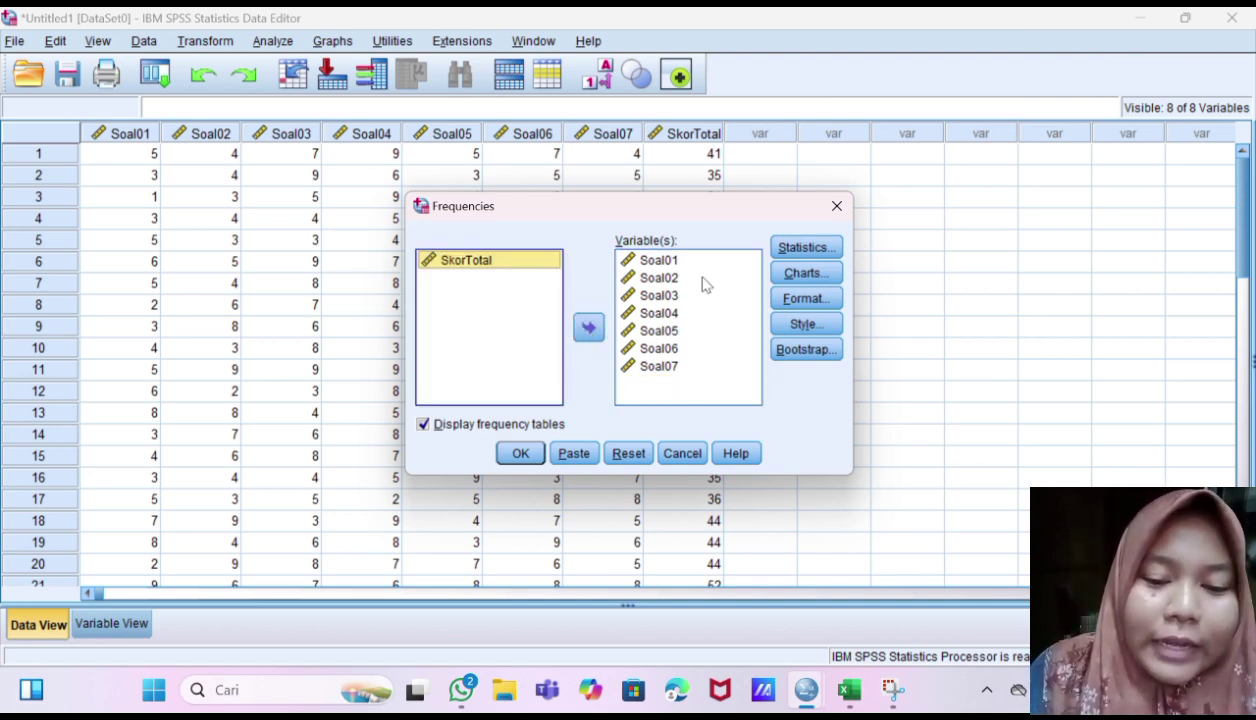
Request the mean and maximum in the Frequencies statistics options and run the analysis.
{"action": "left_click", "coordinate": [801, 248]}
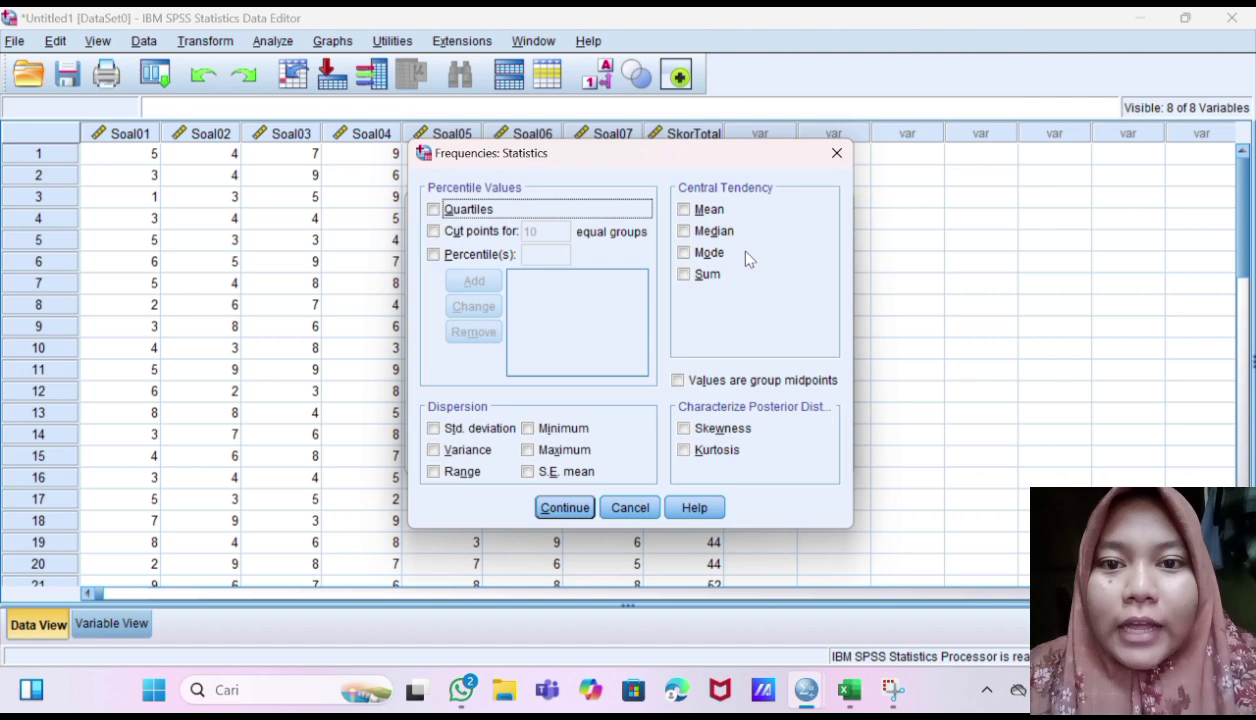
{"action": "left_click", "coordinate": [684, 209]}
{"action": "left_click", "coordinate": [528, 450]}
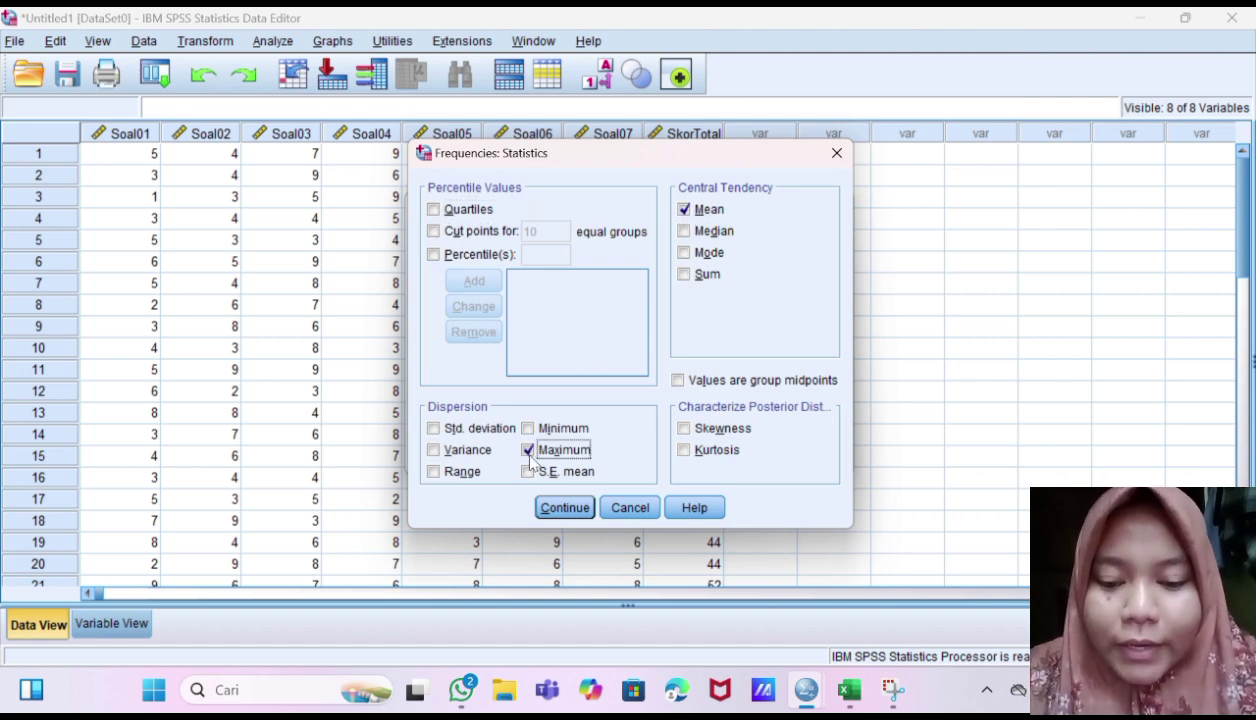
{"action": "left_click", "coordinate": [562, 507]}
{"action": "left_click", "coordinate": [528, 451]}
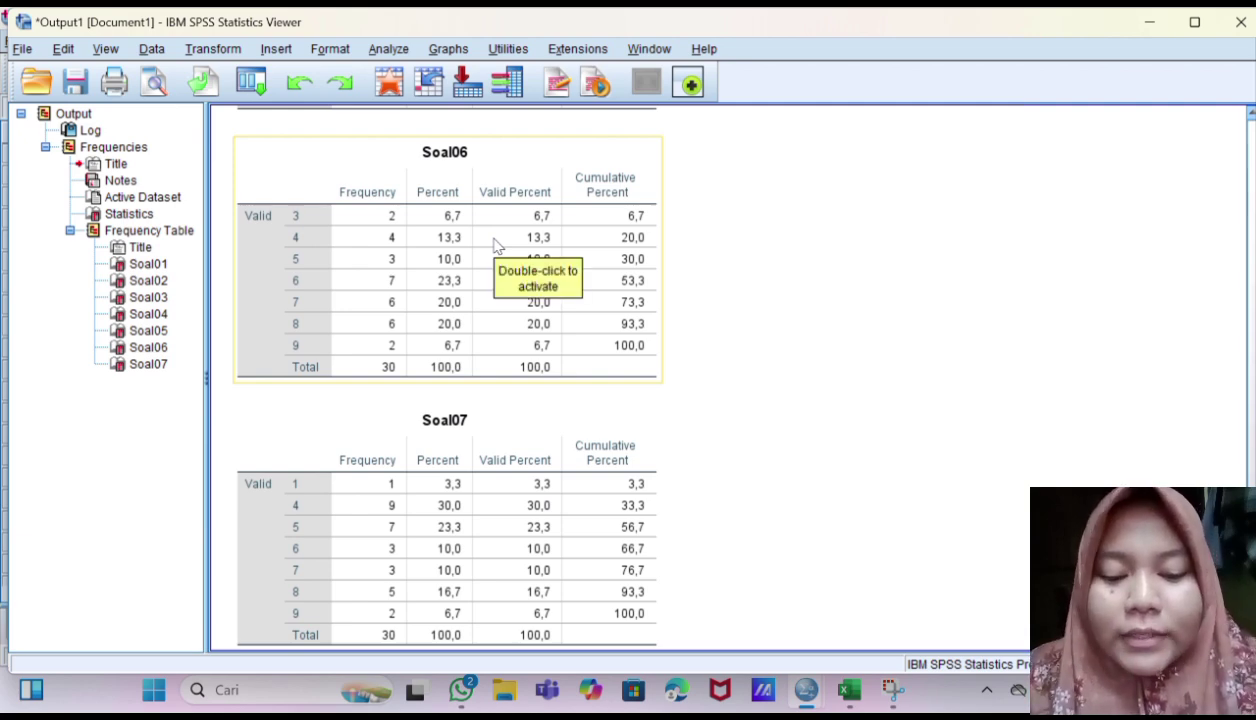
Examine the mean and maximum of each item in the Statistics table of the Frequencies output.
{"action": "scroll", "coordinate": [335, 330], "scroll_direction": "up", "scroll_amount": 20}
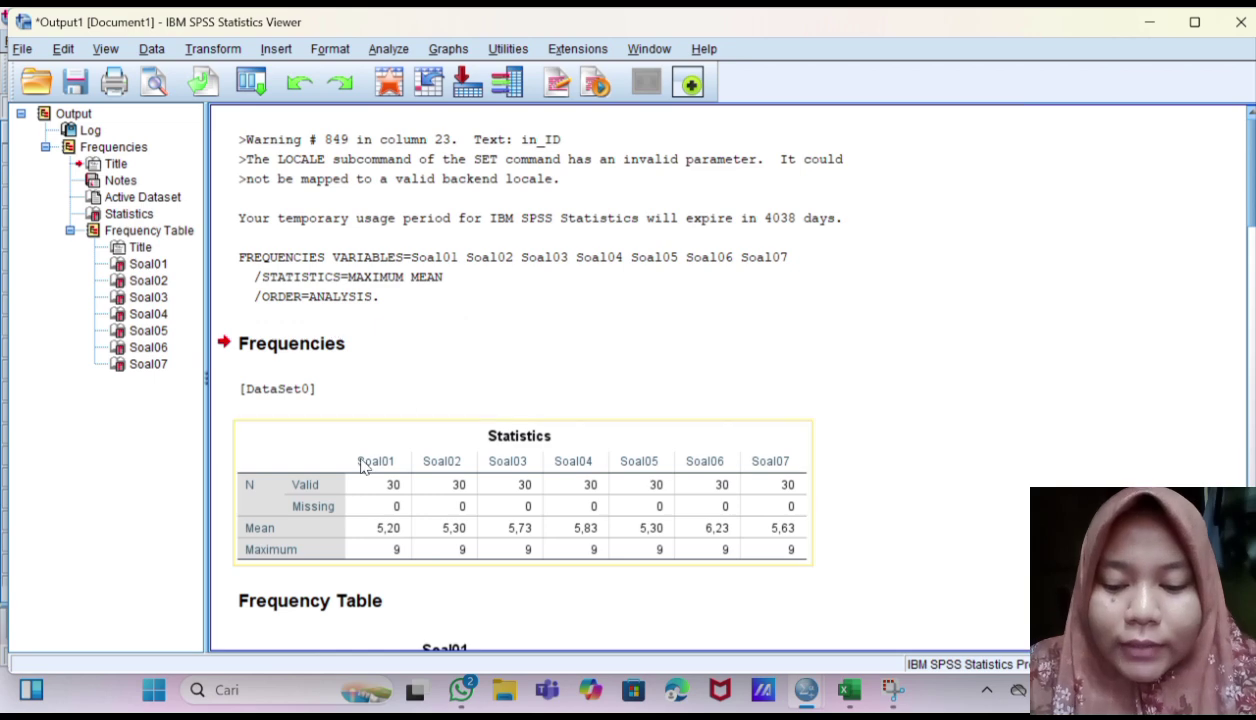
{"action": "scroll", "coordinate": [373, 505], "scroll_direction": "down", "scroll_amount": 3}
{"action": "left_click", "coordinate": [415, 429]}
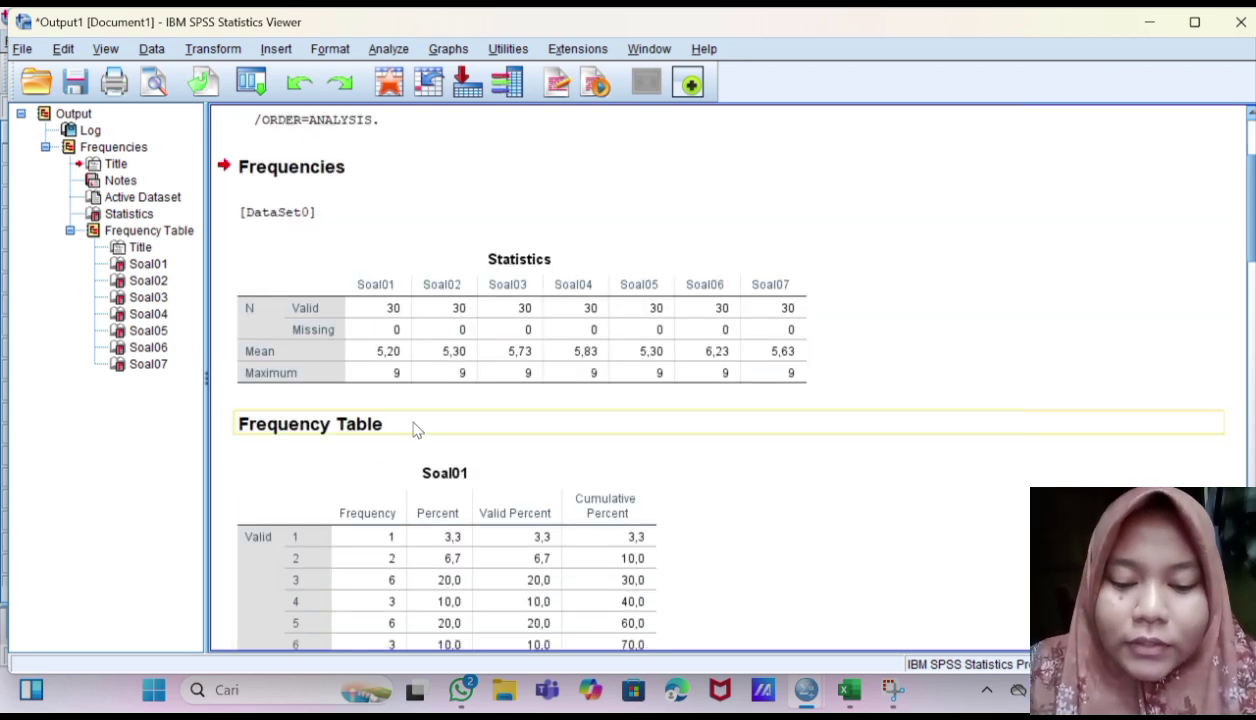
{"action": "left_click", "coordinate": [449, 372]}
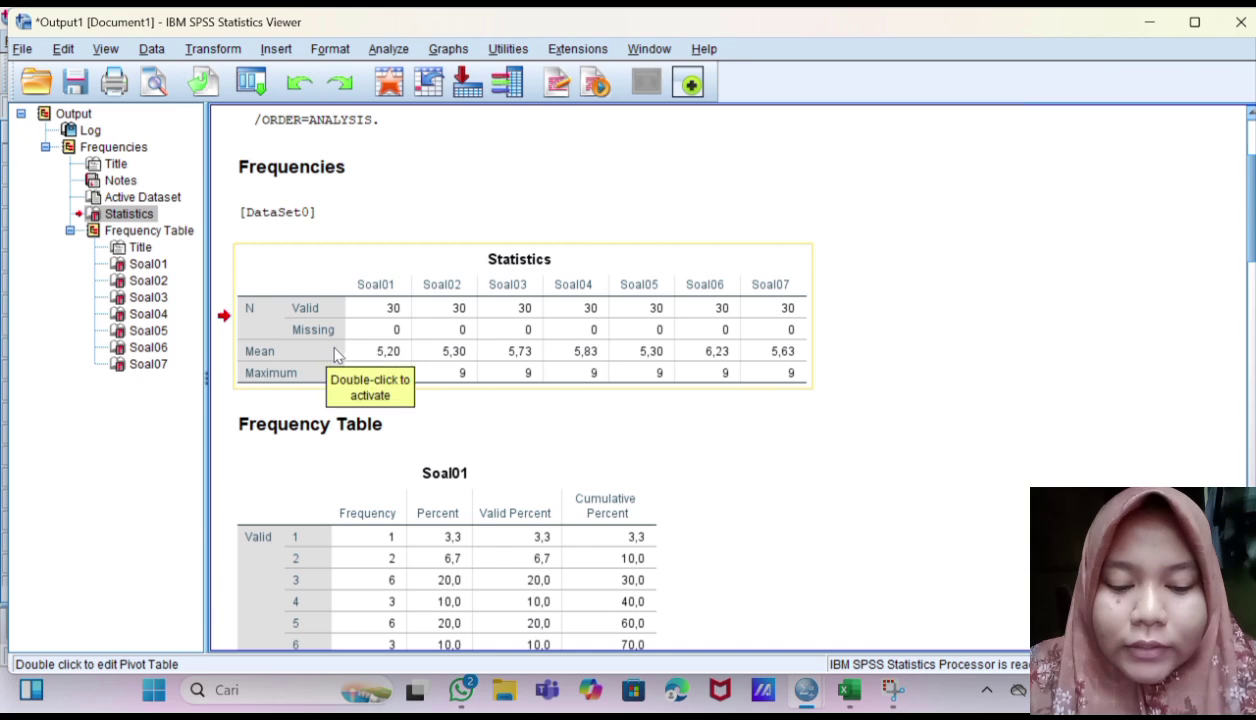
{"action": "left_click", "coordinate": [443, 401]}
{"action": "left_click", "coordinate": [434, 363]}
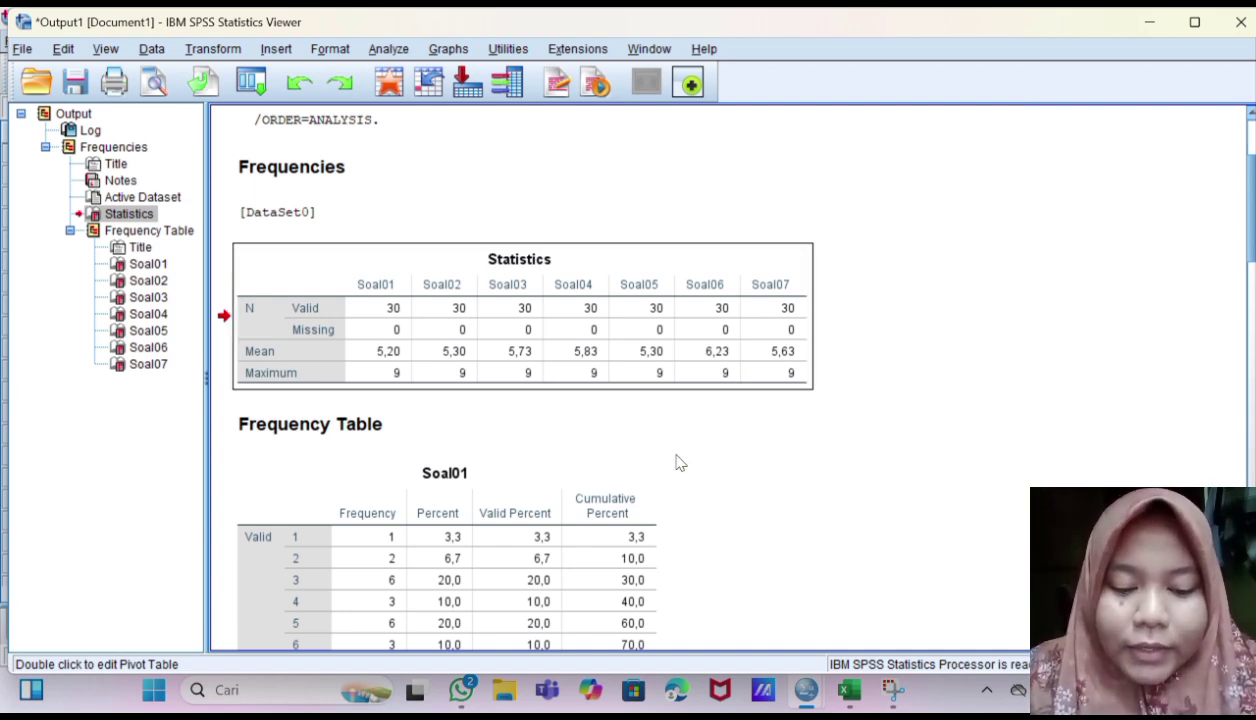
{"action": "scroll", "coordinate": [645, 545], "scroll_direction": "down", "scroll_amount": 3}
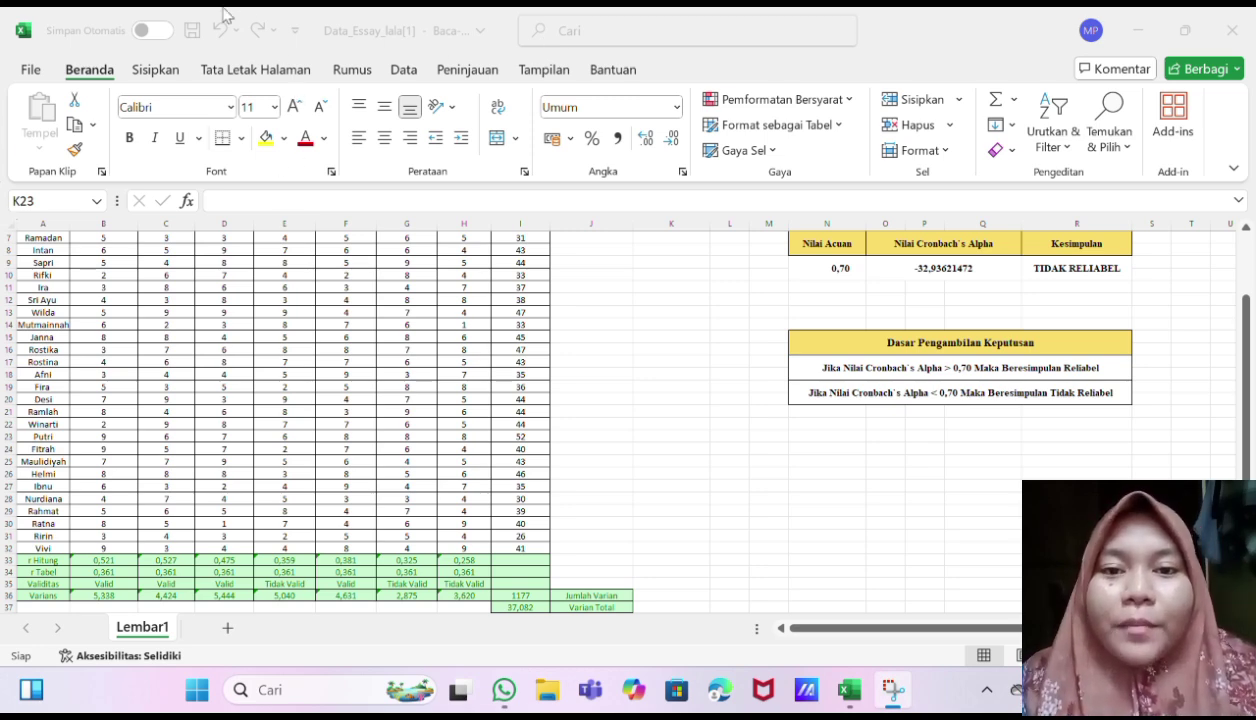
Add a new worksheet and copy the respondents' score table A1:I32, including headers, from Lembar1 into it at A1.
{"action": "left_click", "coordinate": [227, 627]}
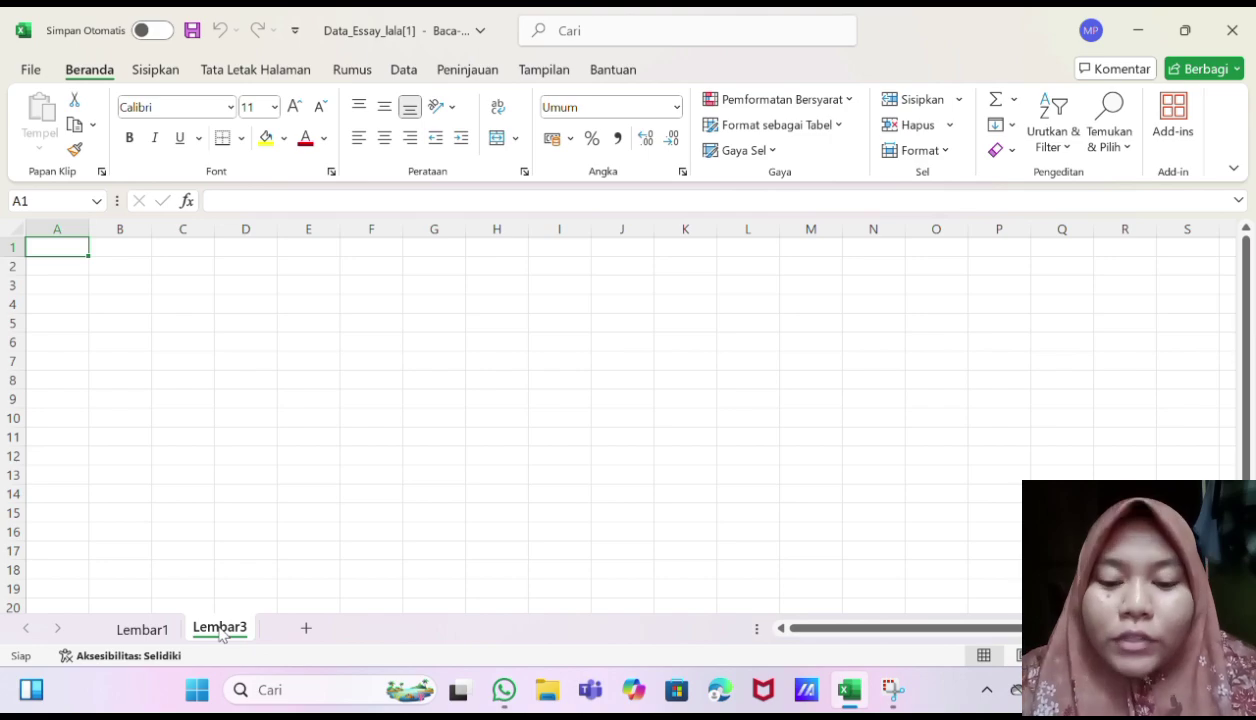
{"action": "left_click", "coordinate": [150, 628]}
{"action": "scroll", "coordinate": [158, 442], "scroll_direction": "up", "scroll_amount": 4}
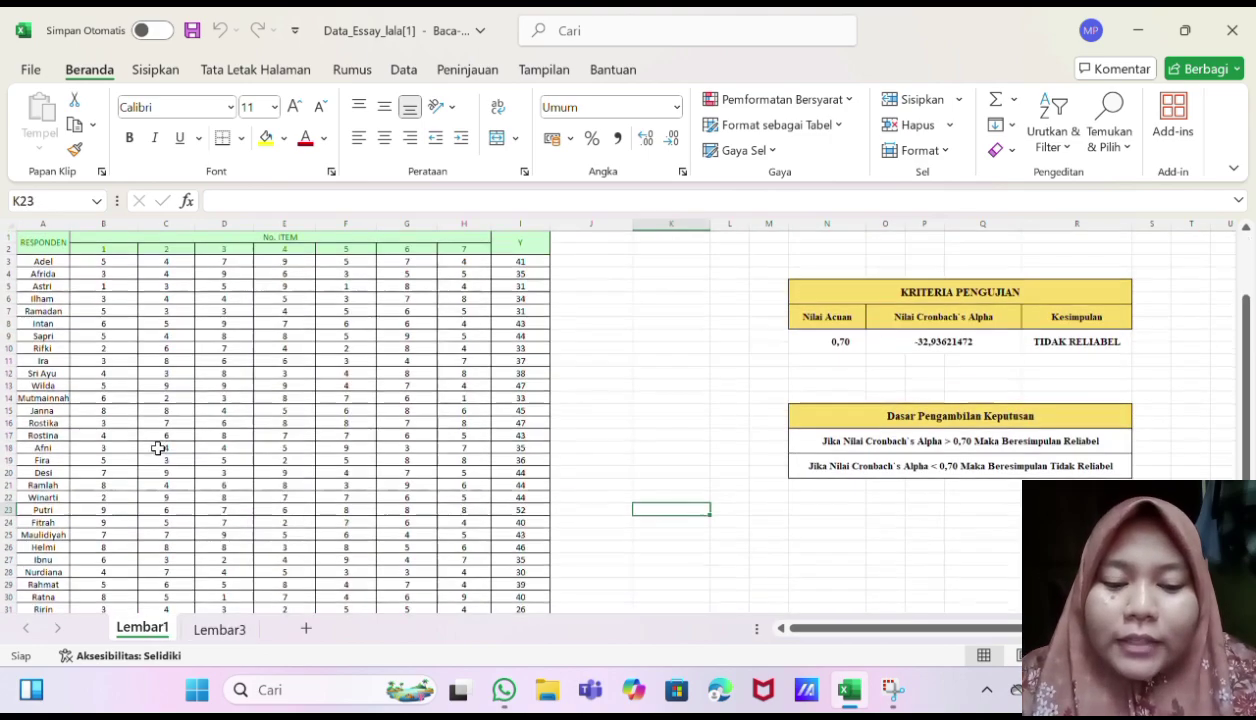
{"action": "left_click_drag", "start_coordinate": [47, 242], "coordinate": [518, 532]}
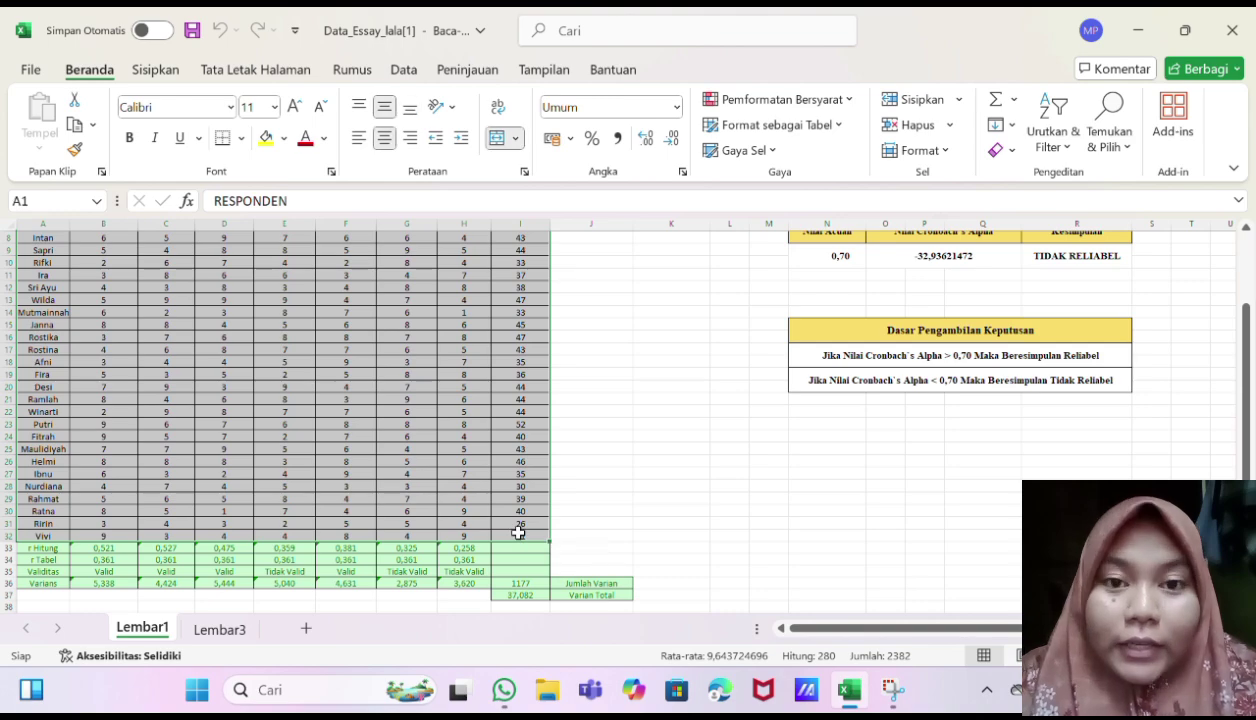
{"action": "key", "text": "ctrl+c"}
{"action": "left_click", "coordinate": [224, 629]}
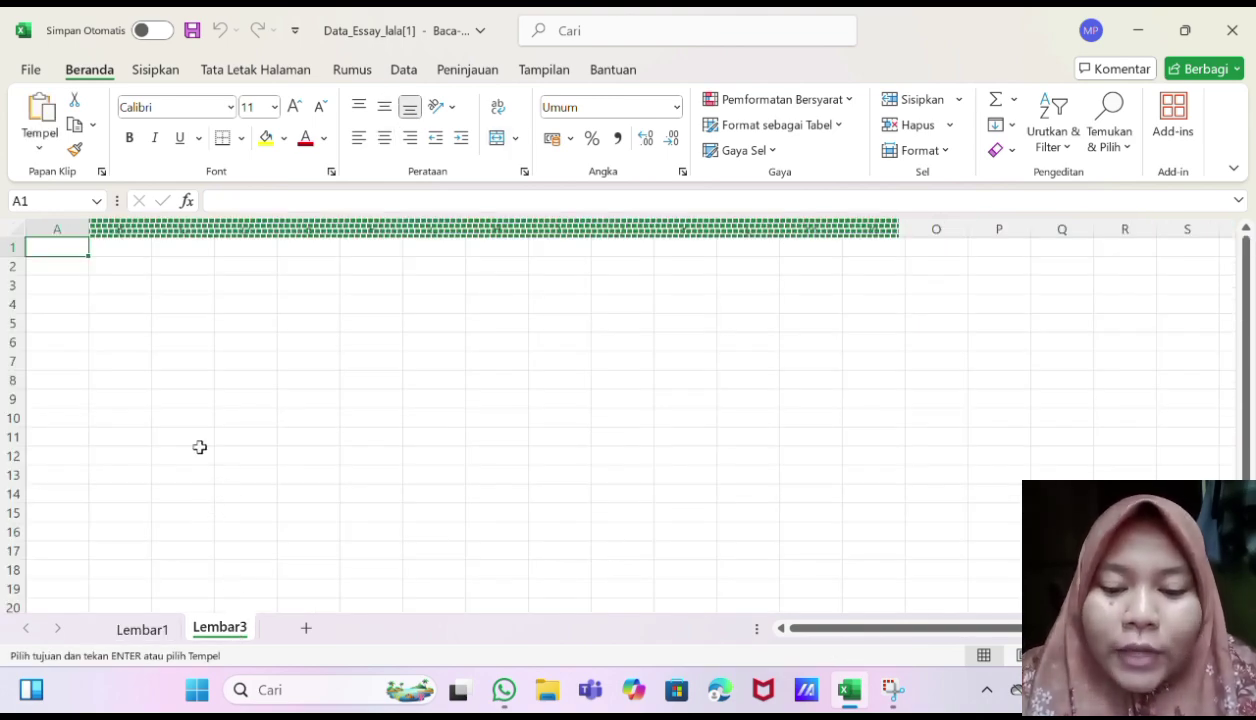
{"action": "key", "text": "ctrl+v"}
{"action": "scroll", "coordinate": [333, 412], "scroll_direction": "down", "scroll_amount": 3, "text": "ctrl"}
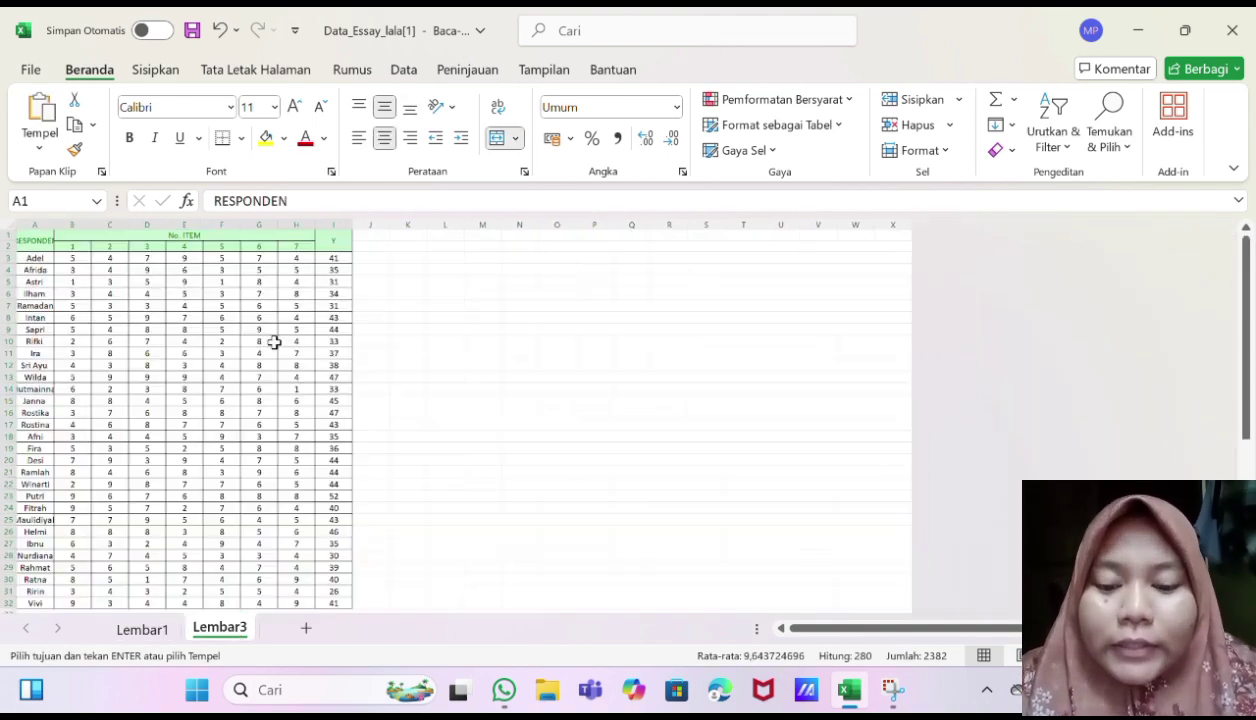
{"action": "scroll", "coordinate": [439, 414], "scroll_direction": "up", "scroll_amount": 3}
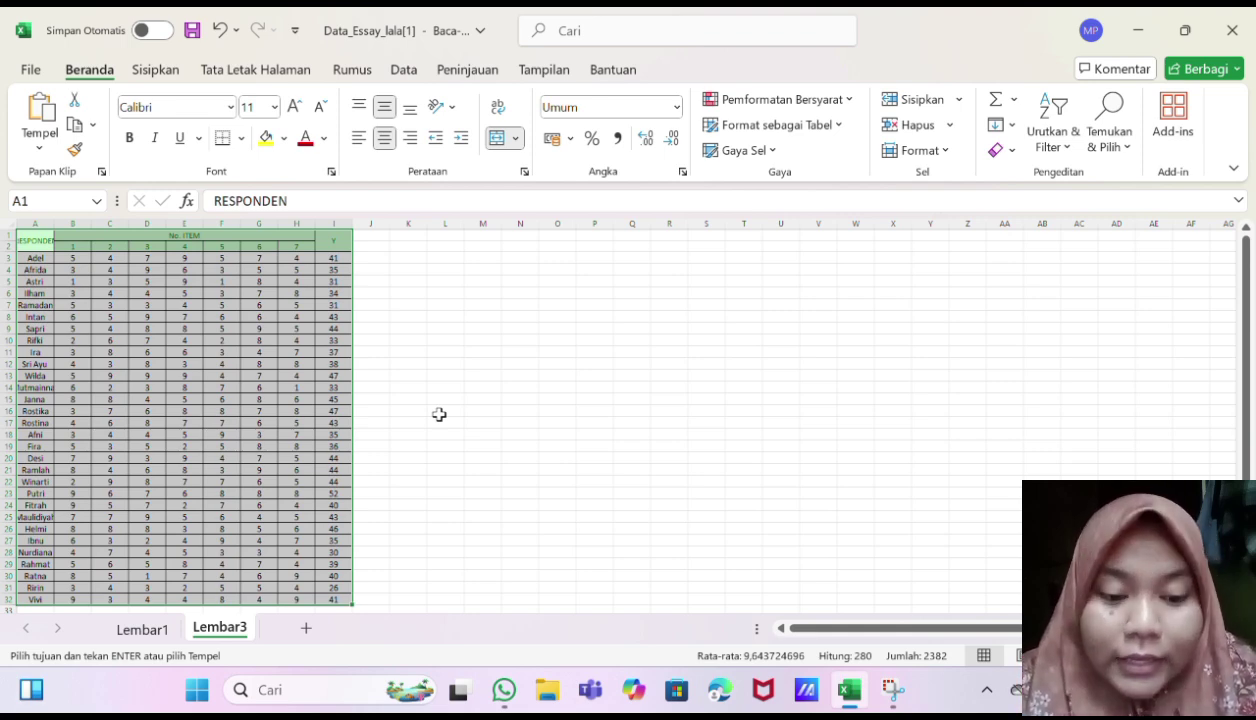
Add filters to the copied table and sort the respondents by total score Y from largest to smallest.
{"action": "left_click", "coordinate": [1062, 145]}
{"action": "left_click", "coordinate": [1078, 267]}
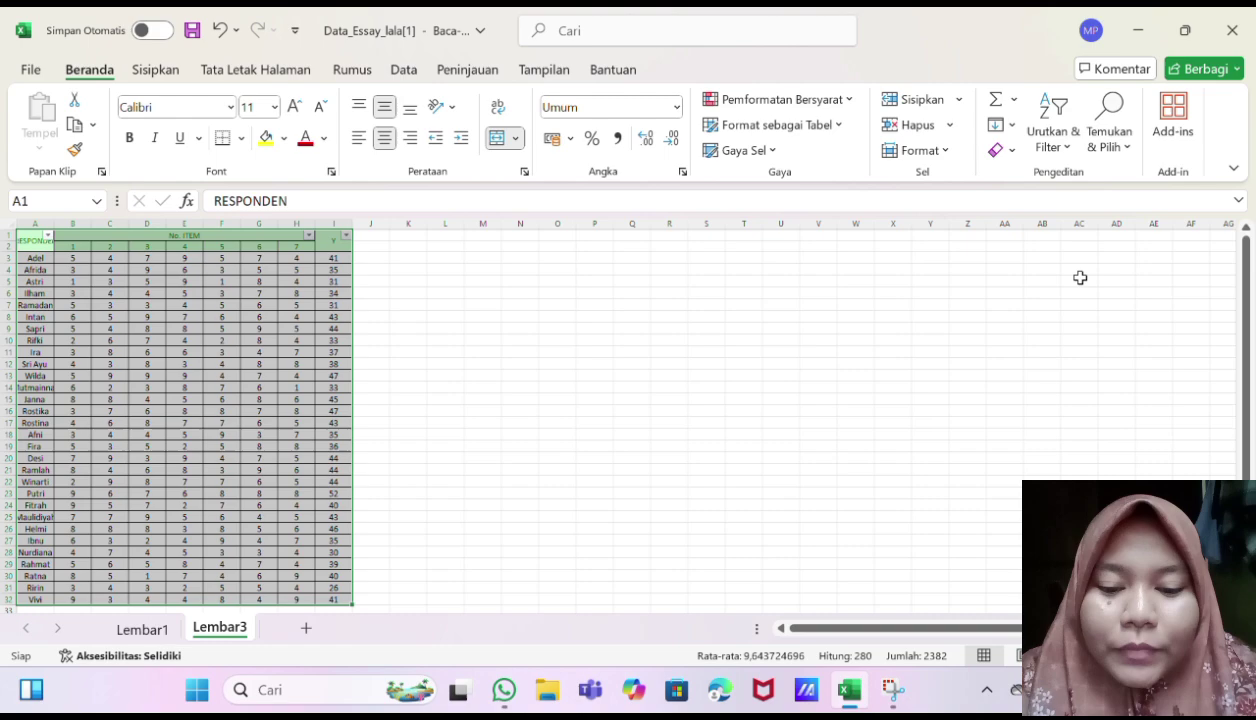
{"action": "left_click", "coordinate": [345, 234]}
{"action": "left_click", "coordinate": [233, 249]}
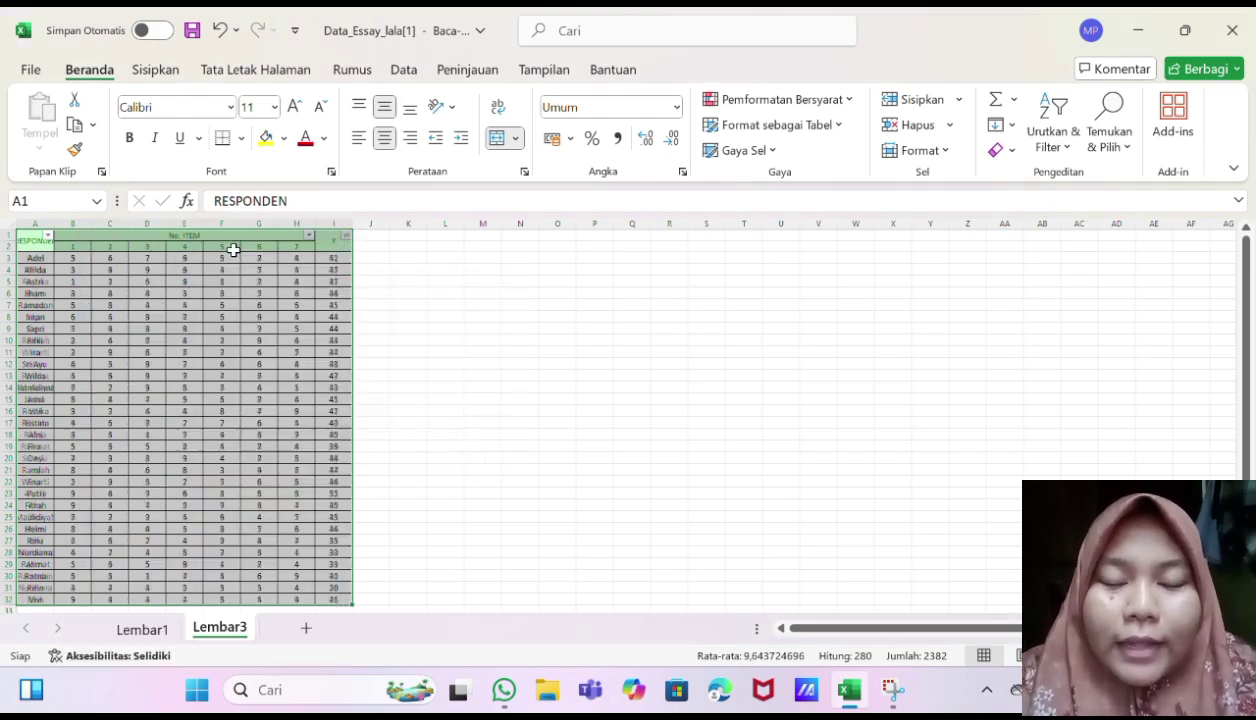
{"action": "left_click", "coordinate": [454, 408]}
Widen column L slightly and calculate the 27% group size in L7 with the formula =0,27*30.
{"action": "left_click", "coordinate": [447, 306]}
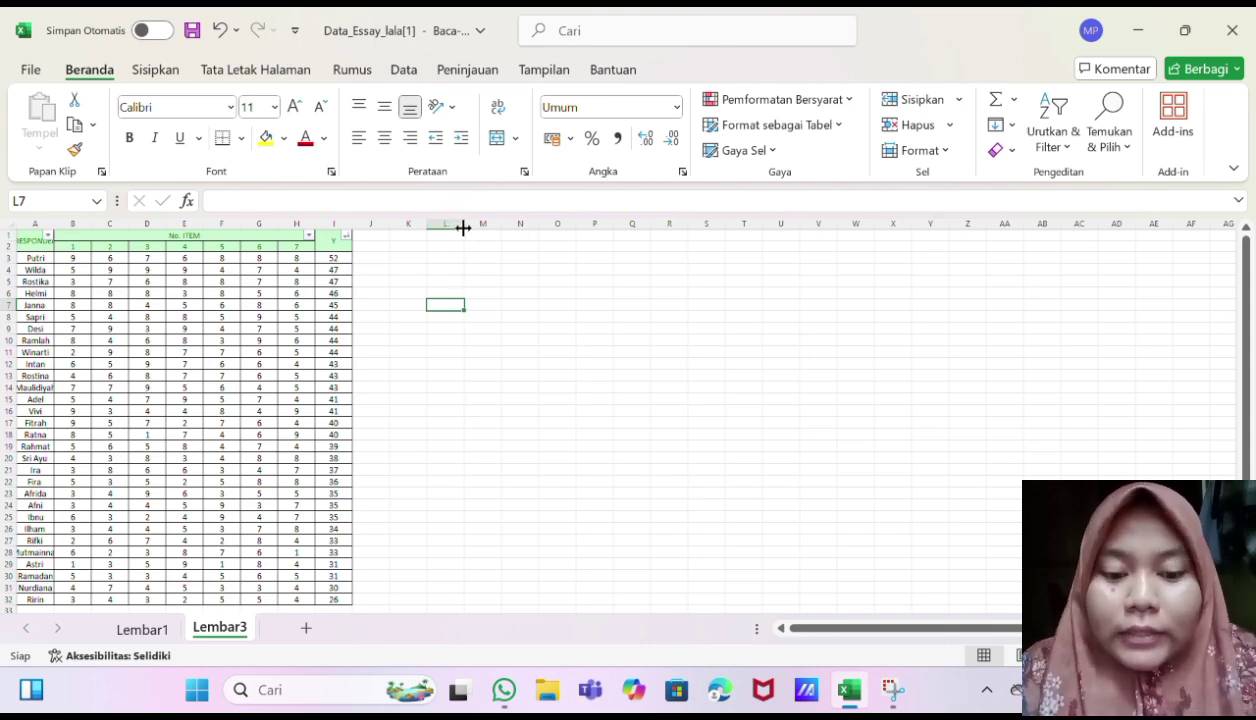
{"action": "left_click_drag", "start_coordinate": [465, 227], "coordinate": [487, 228]}
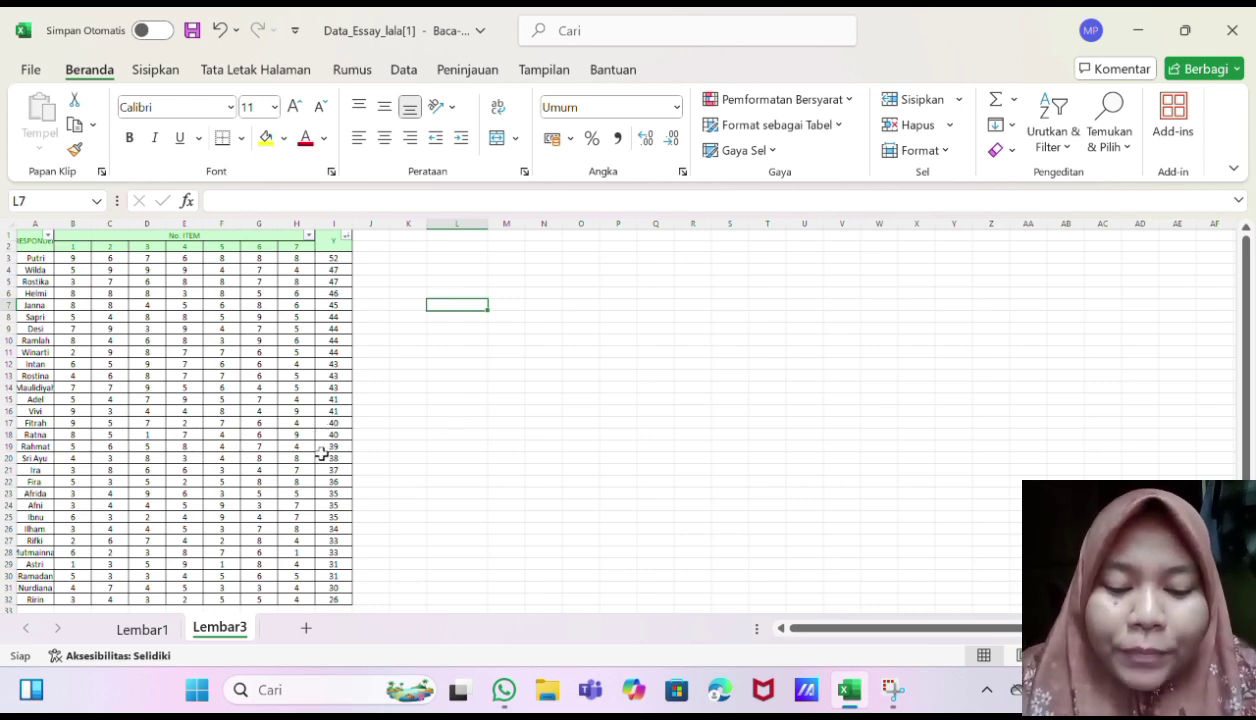
{"action": "type", "text": "="}
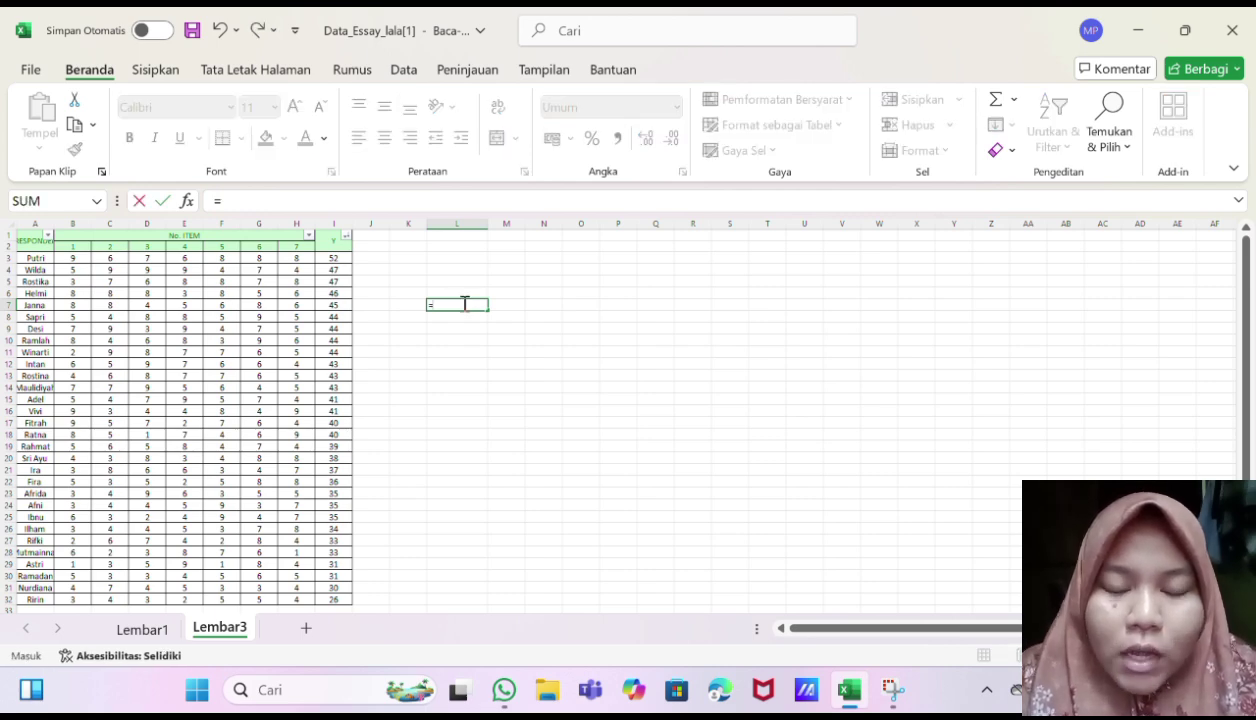
{"action": "type", "text": "0,27"}
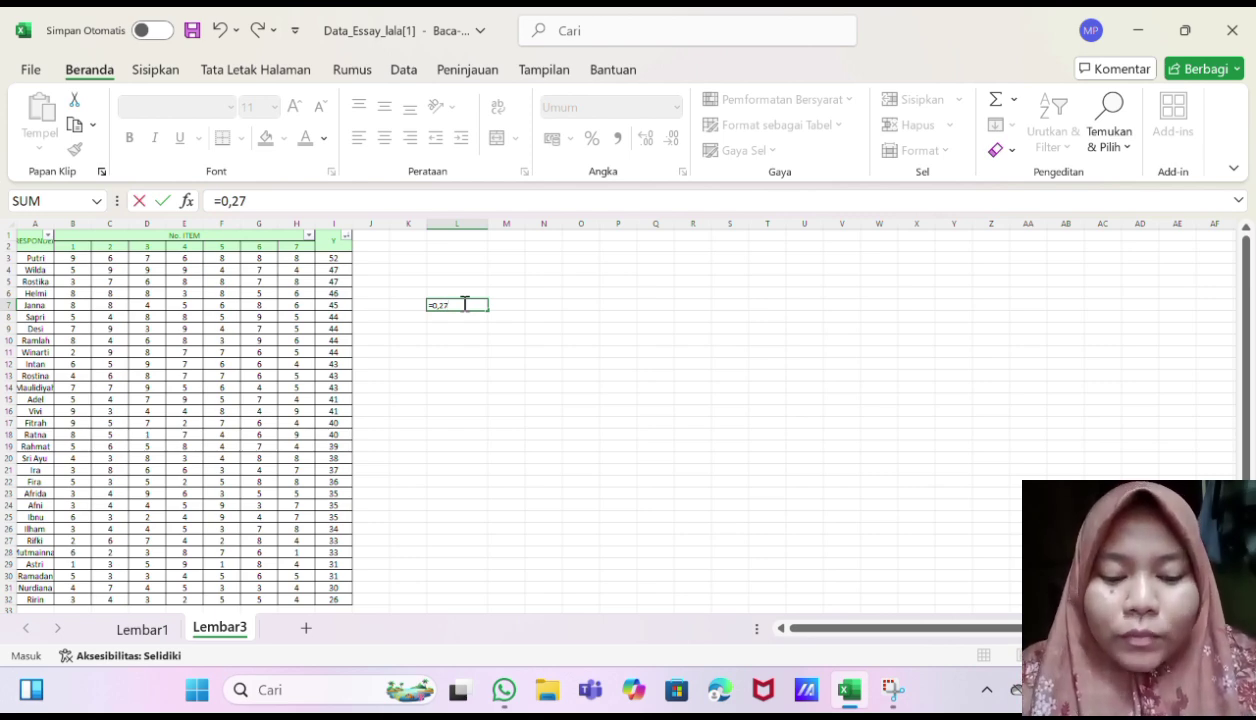
{"action": "type", "text": "*30"}
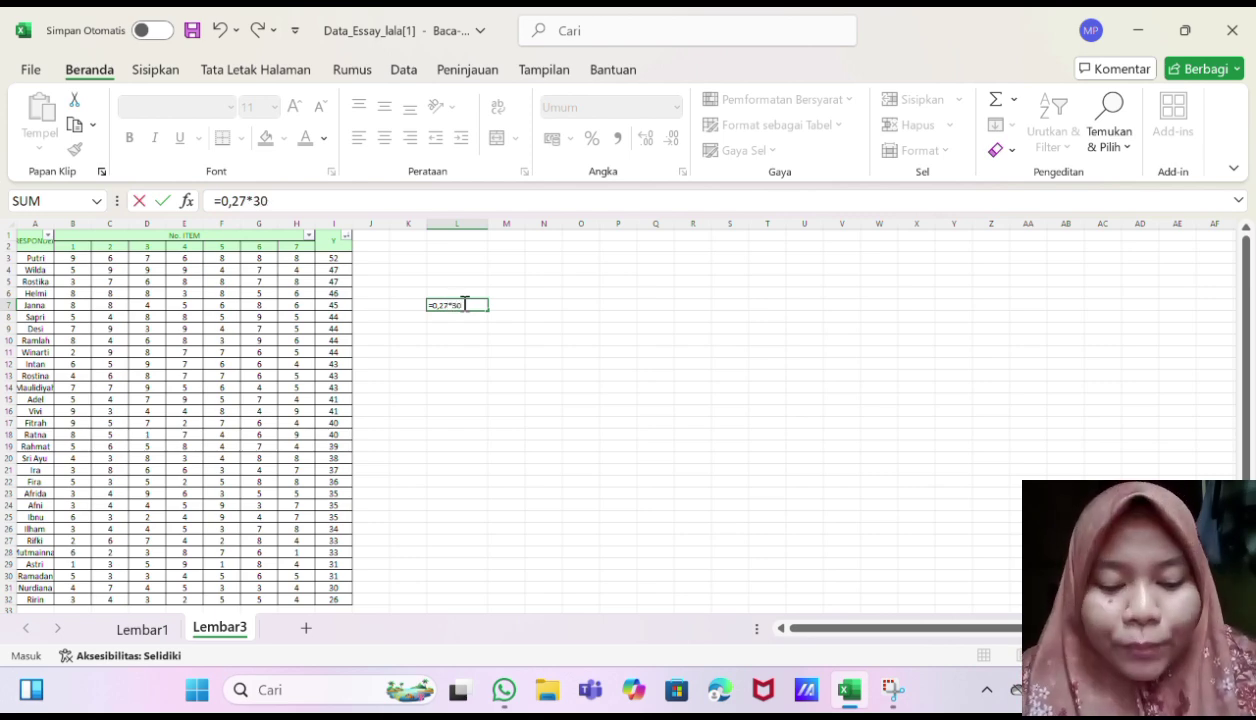
{"action": "key", "text": "Return"}
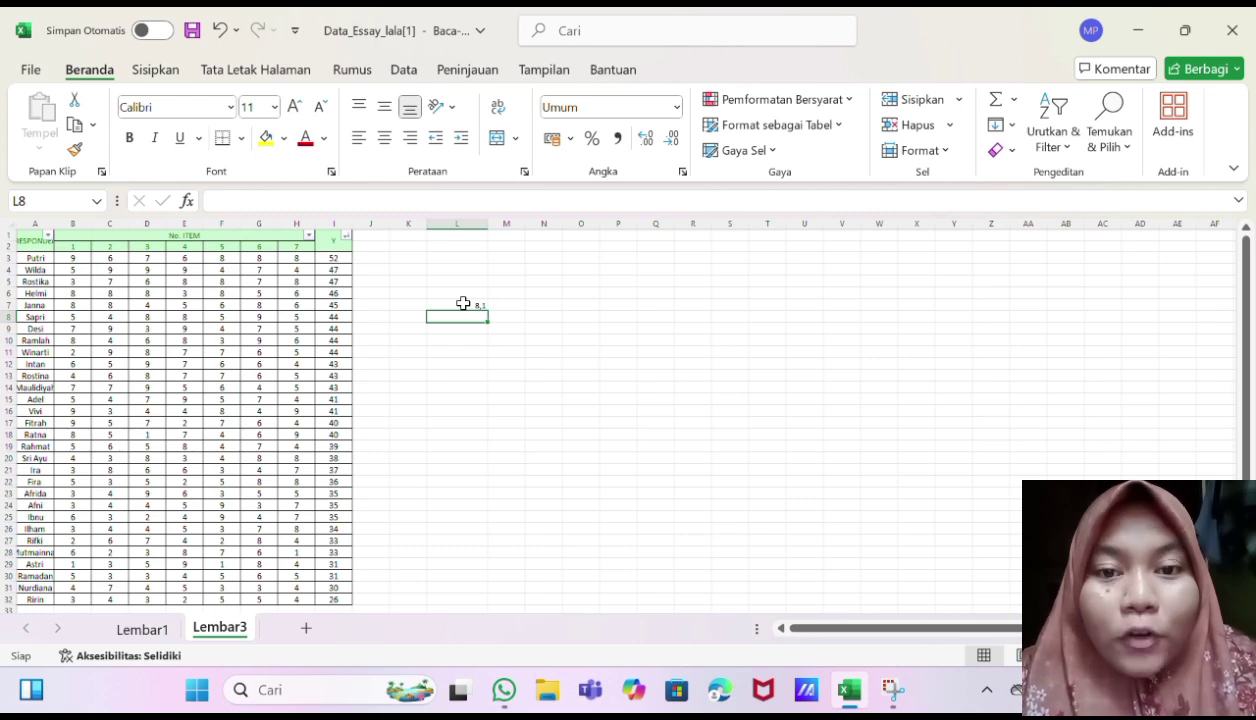
{"action": "left_click", "coordinate": [463, 303]}
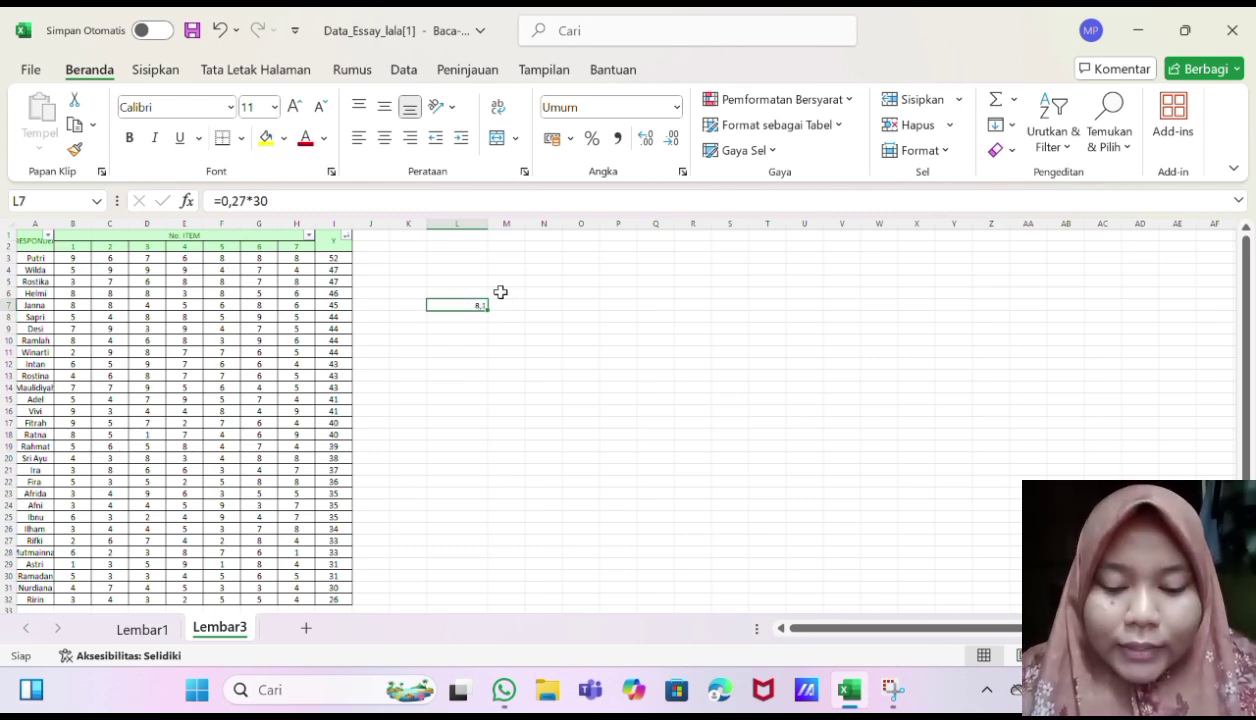